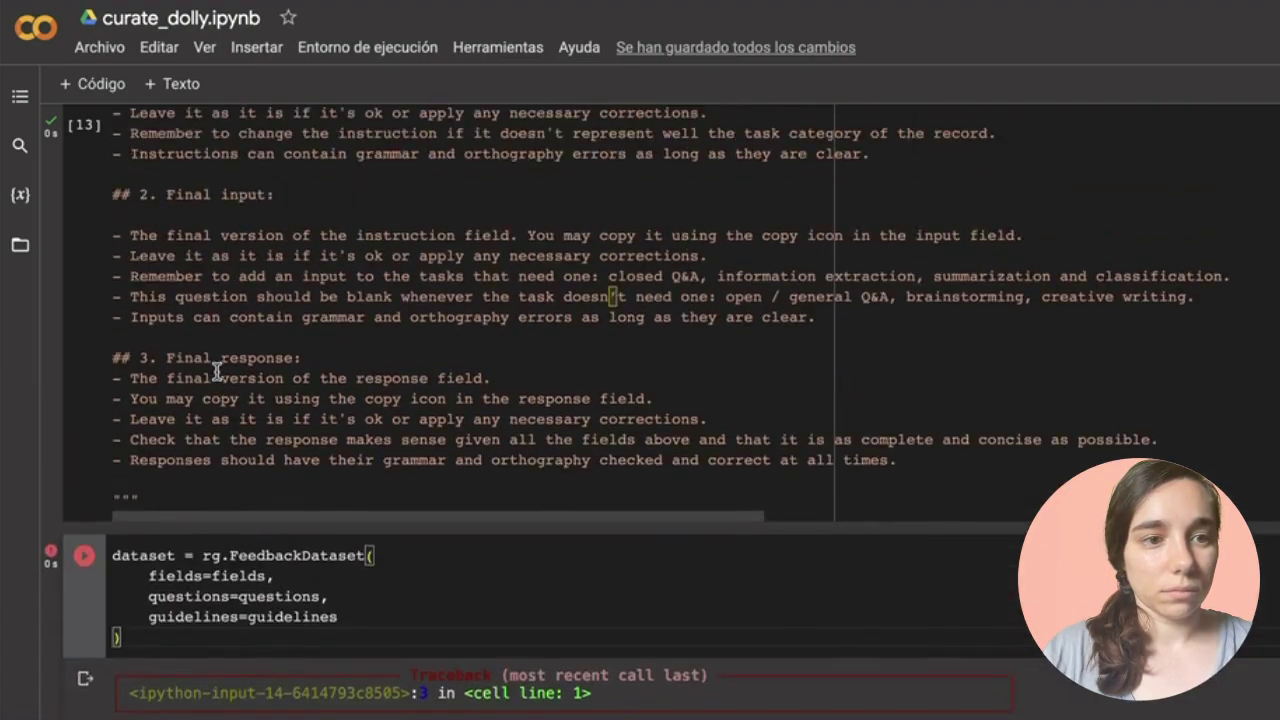
Step: Run the cell that defines the questions list with the three TextQuestion entries
{"action": "scroll", "coordinate": [216, 372], "scroll_direction": "down", "scroll_amount": 4}
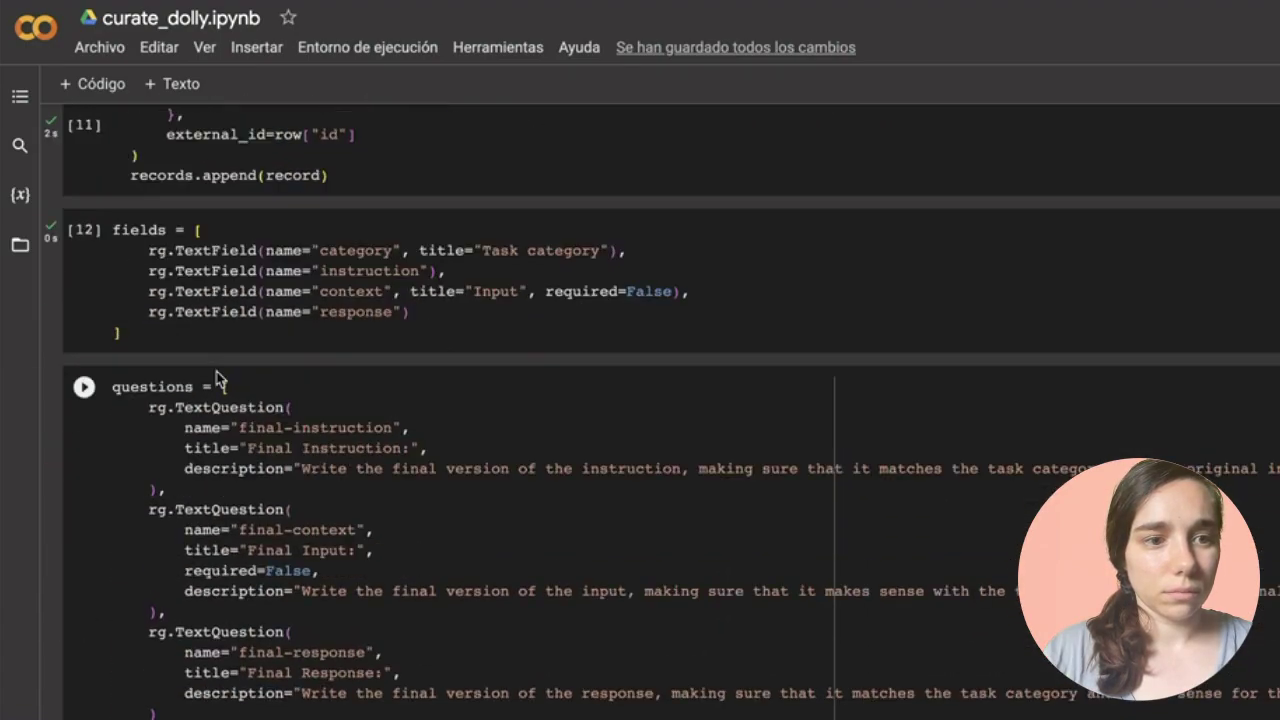
{"action": "left_click", "coordinate": [258, 477]}
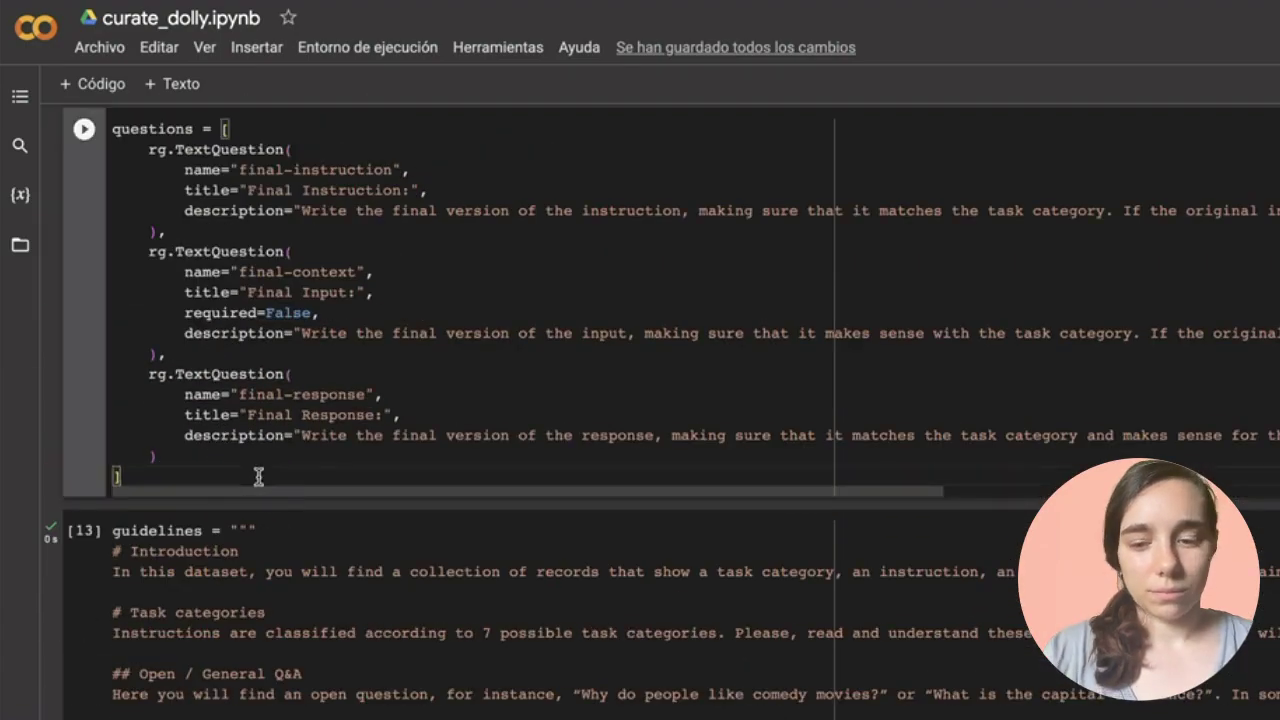
{"action": "key", "text": "shift+Return"}
Step: Rerun the cell that builds the FeedbackDataset from fields, questions and guidelines
{"action": "scroll", "coordinate": [263, 471], "scroll_direction": "down", "scroll_amount": 8}
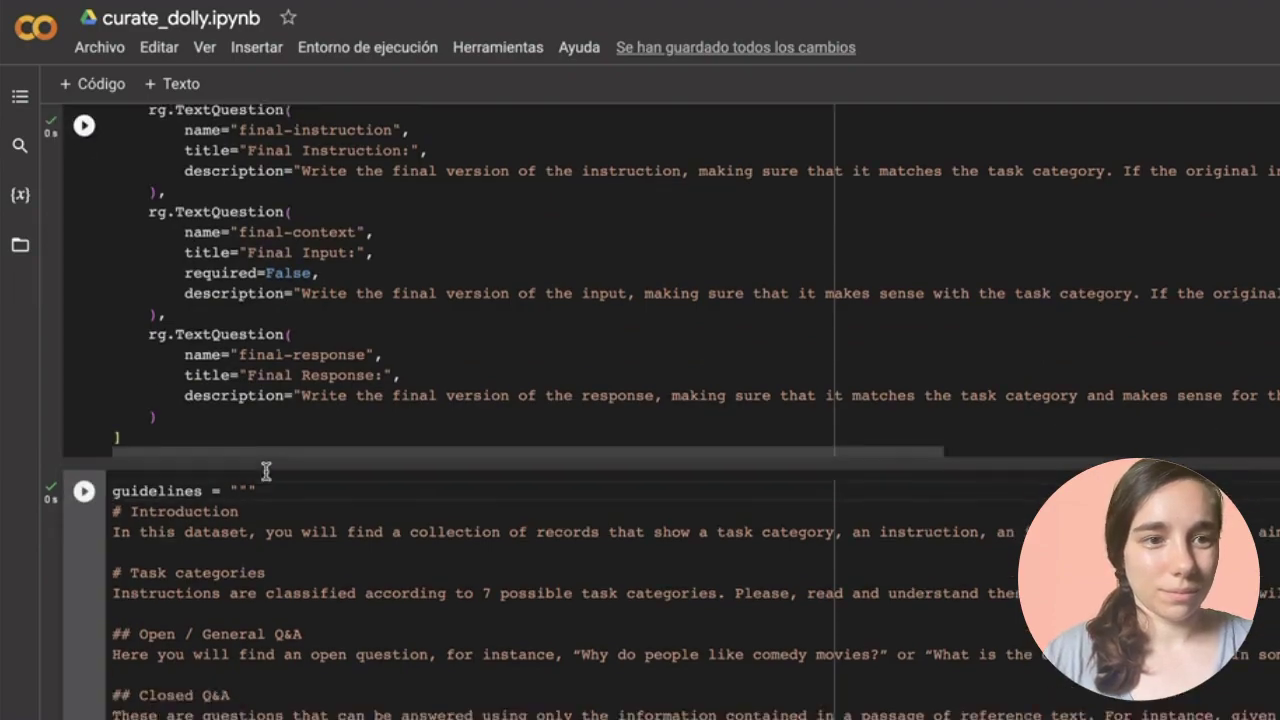
{"action": "scroll", "coordinate": [265, 470], "scroll_direction": "down", "scroll_amount": 3}
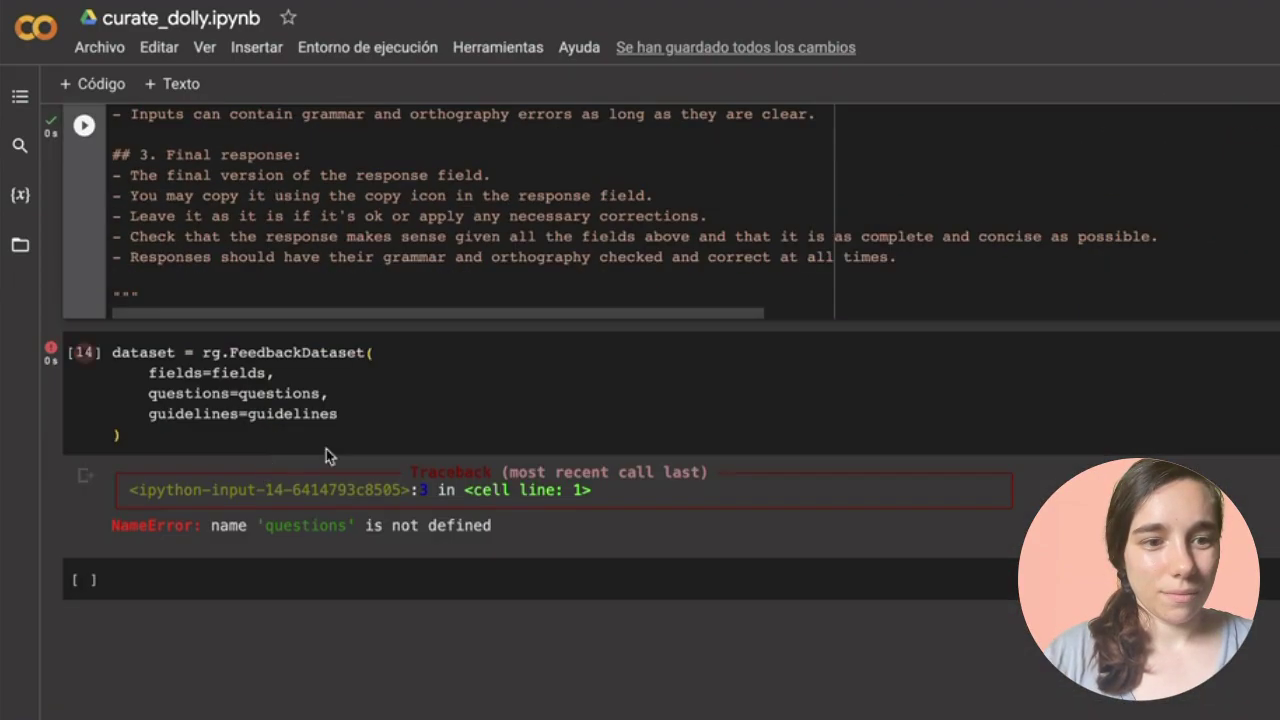
{"action": "left_click", "coordinate": [380, 420]}
{"action": "key", "text": "shift+Return"}
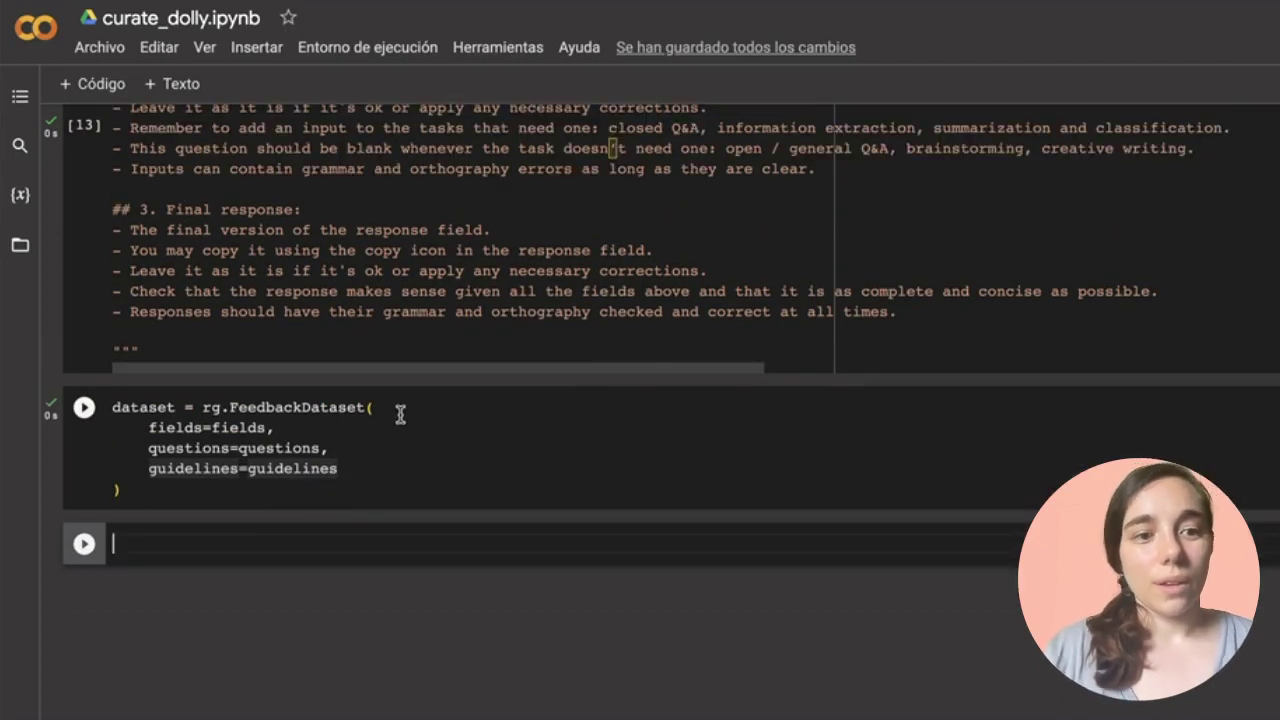
Step: Write dataset.add_records(records) in the empty cell and run it
{"action": "type", "text": "dtaa"}
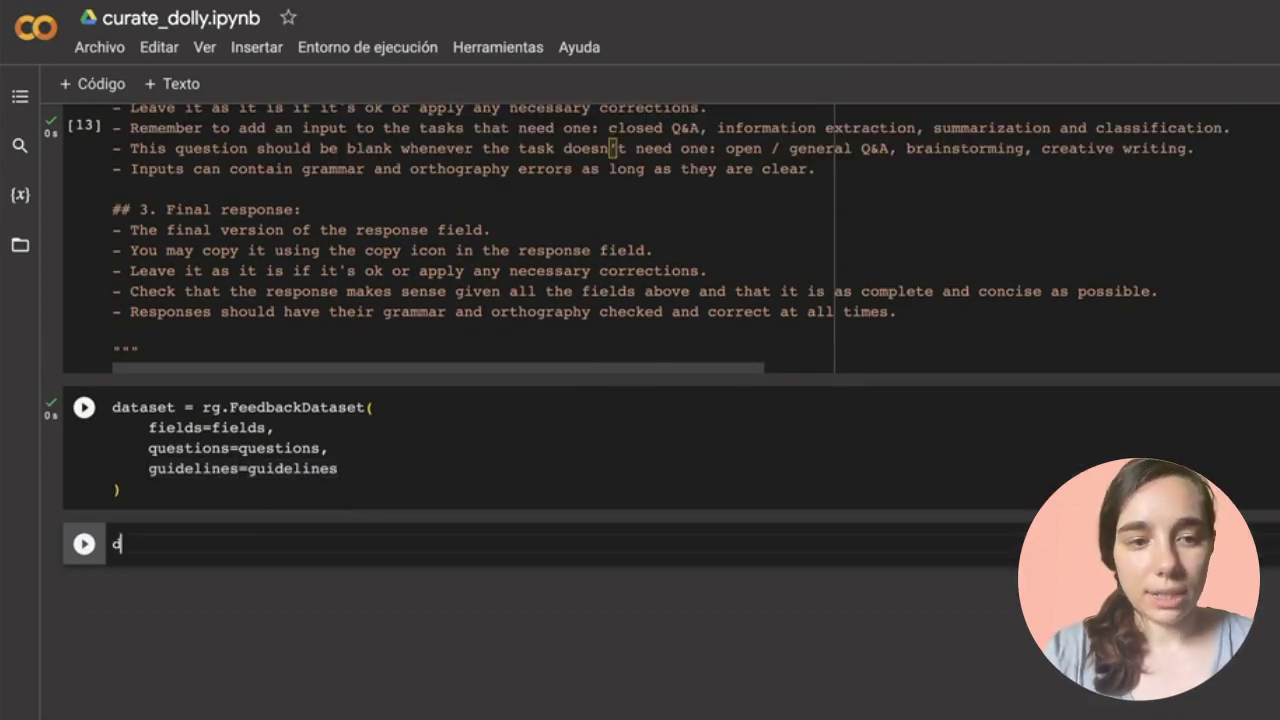
{"action": "key", "text": "BackSpace"}
{"action": "key", "text": "BackSpace"}
{"action": "key", "text": "BackSpace"}
{"action": "key", "text": "BackSpace"}
{"action": "type", "text": "dataset.add_records(records"}
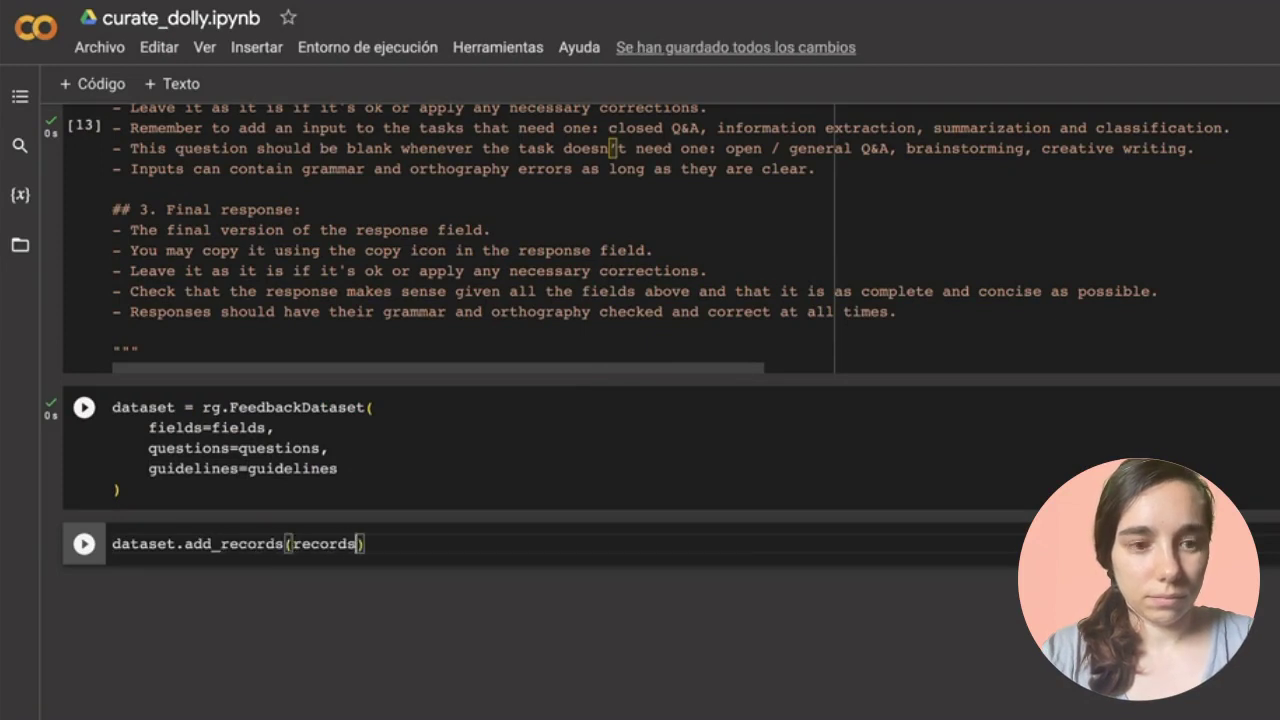
{"action": "key", "text": "shift+Return"}
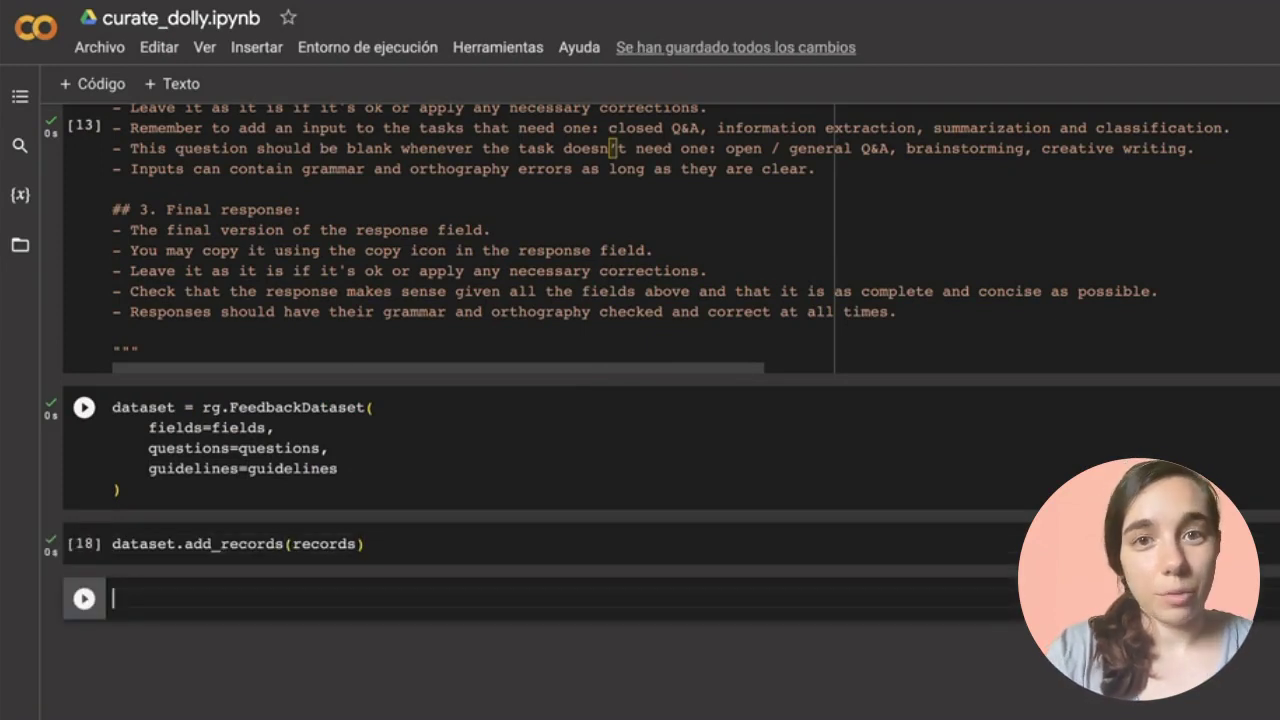
Step: Push the dataset to Argilla as "dolly_tutorial" in workspace "argilla" by running dataset.push_to_argilla in a new cell
{"action": "type", "text": "dataset.push_t"}
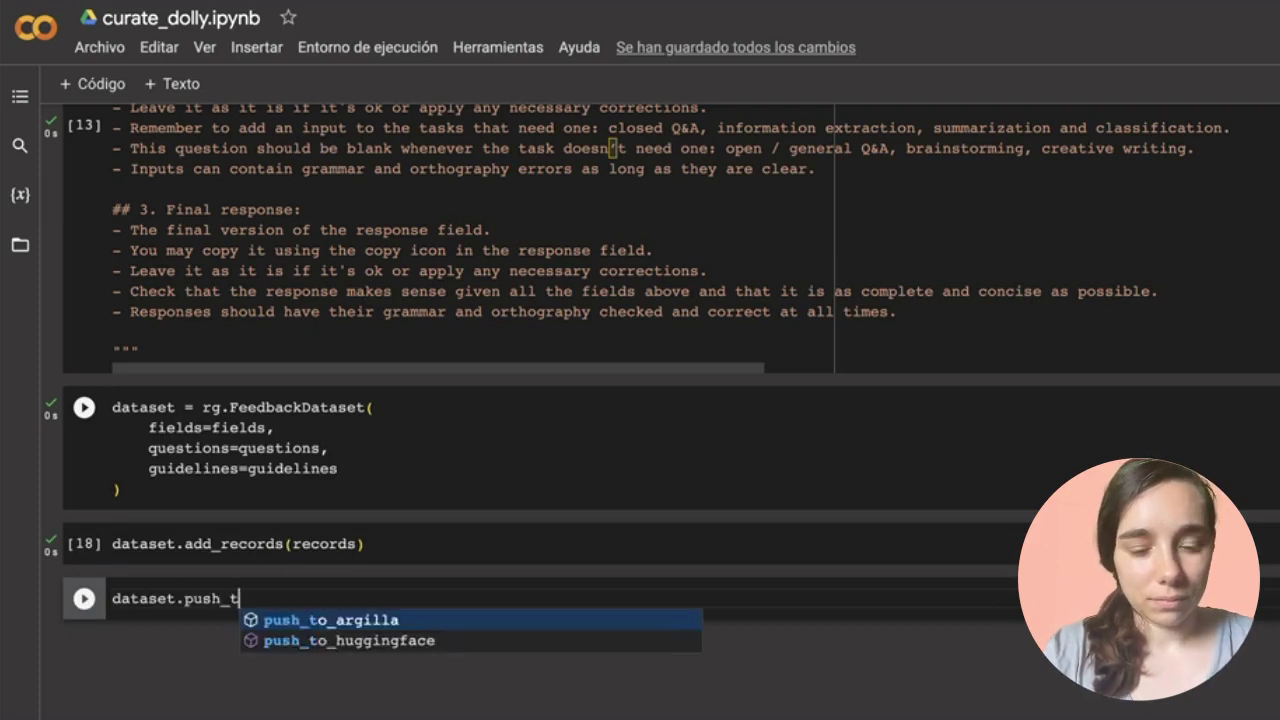
{"action": "key", "text": "Tab"}
{"action": "type", "text": "(name="}
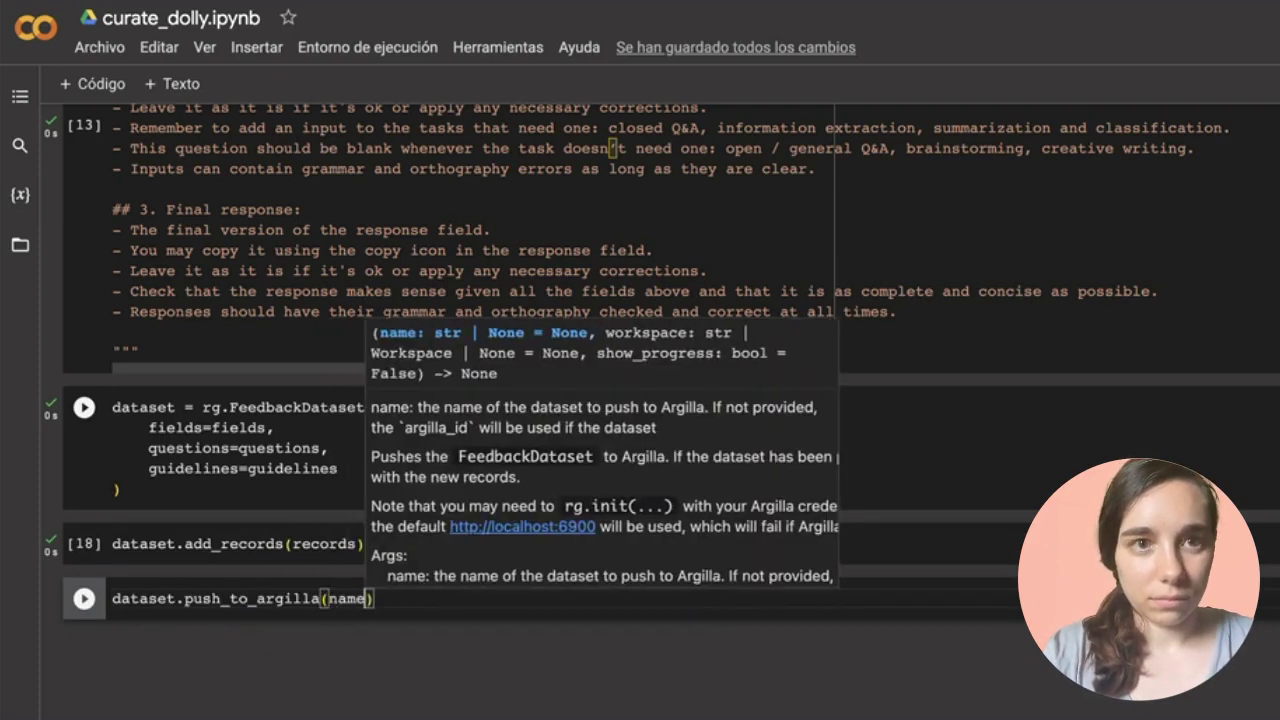
{"action": "type", "text": "\"dolly_tutorial"}
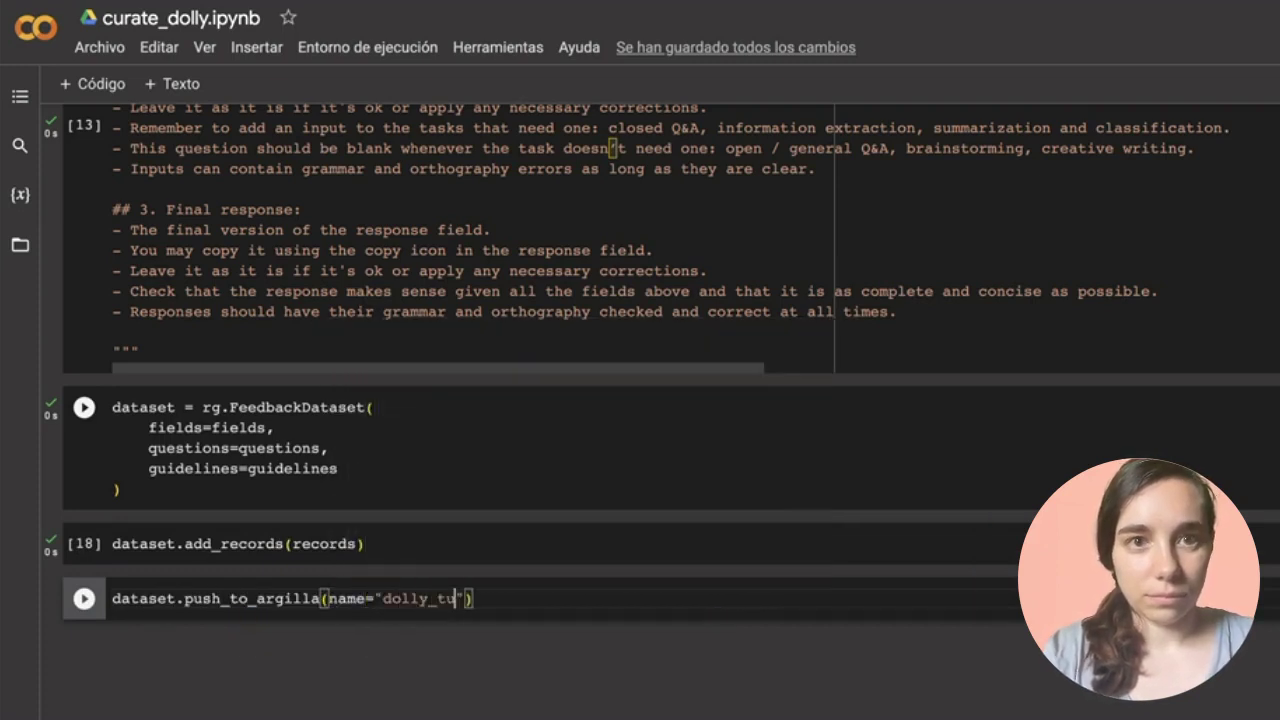
{"action": "type", "text": "\", workspace=\"argilla"}
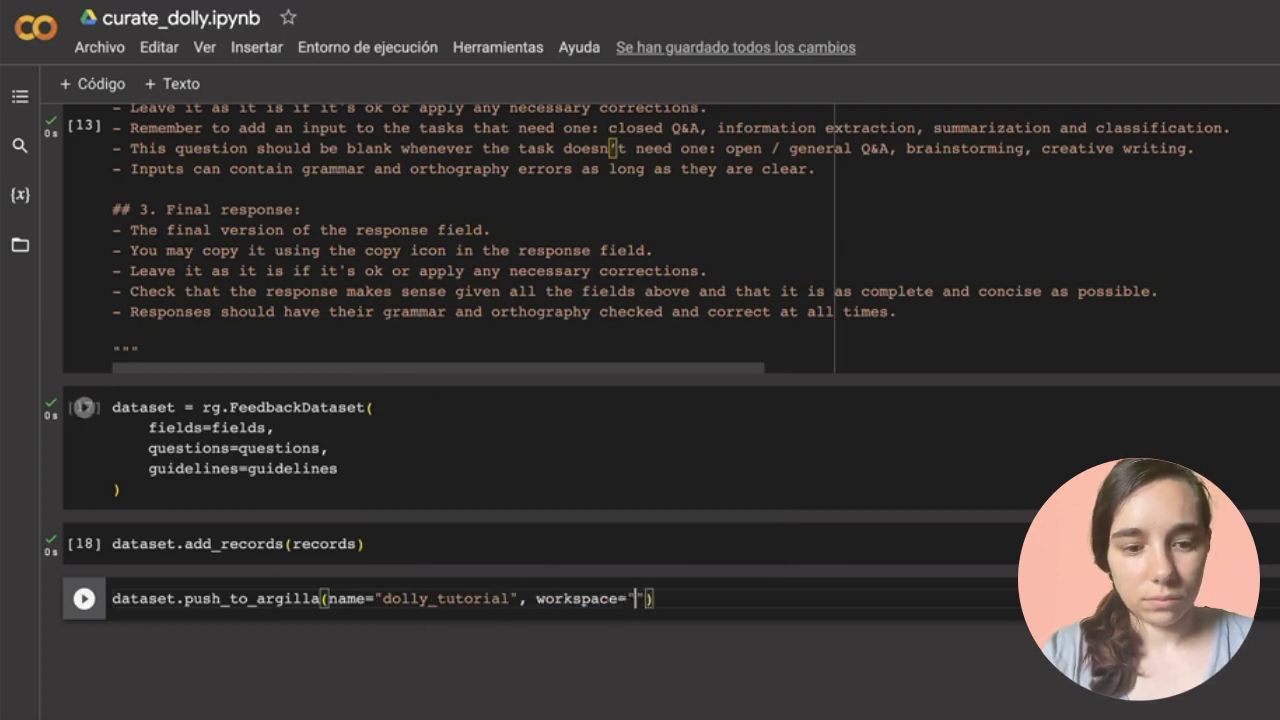
{"action": "key", "text": "shift+Return"}
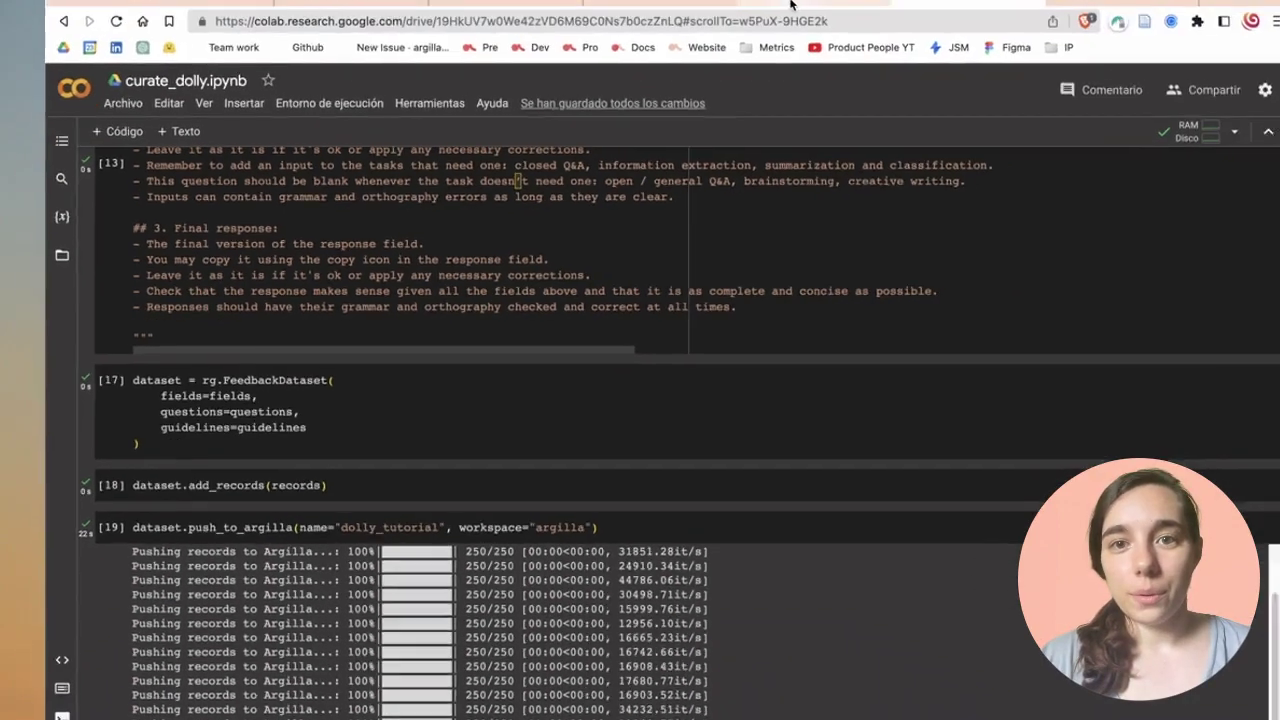
Step: Switch to the Argilla web app, refresh the dataset list and open the dolly_tutorial dataset
{"action": "left_click", "coordinate": [750, 14]}
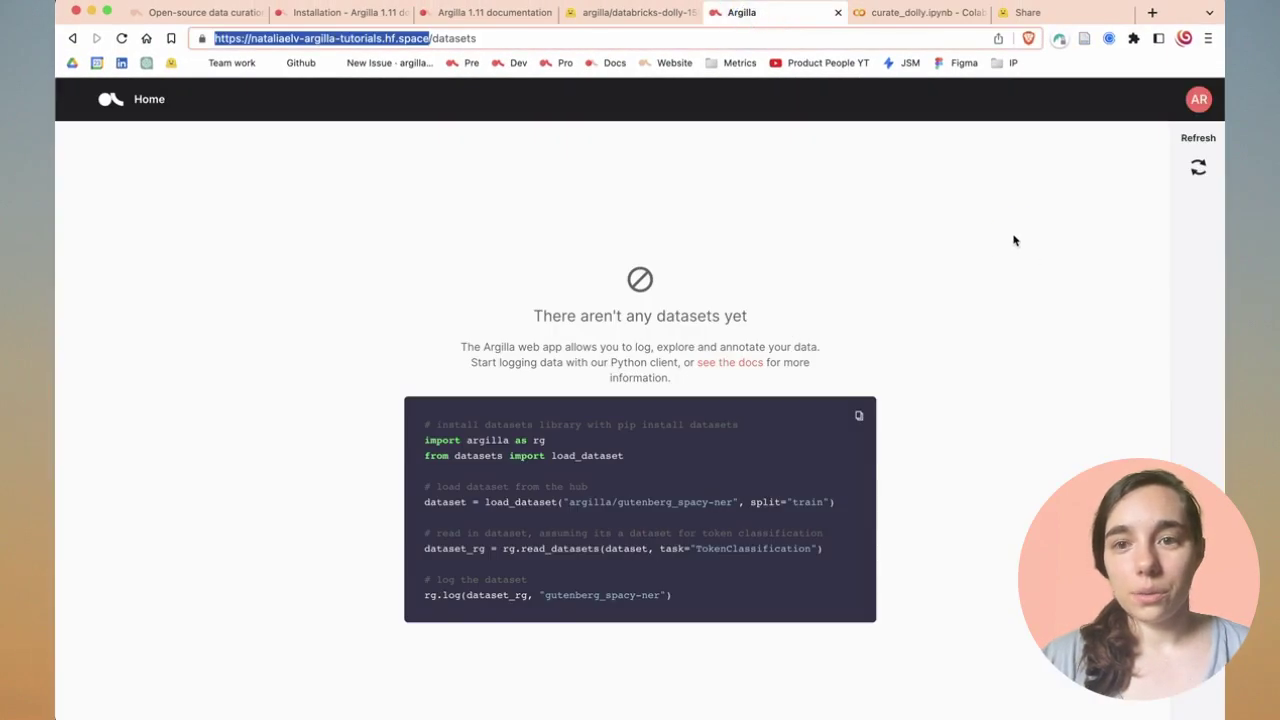
{"action": "left_click", "coordinate": [1198, 170]}
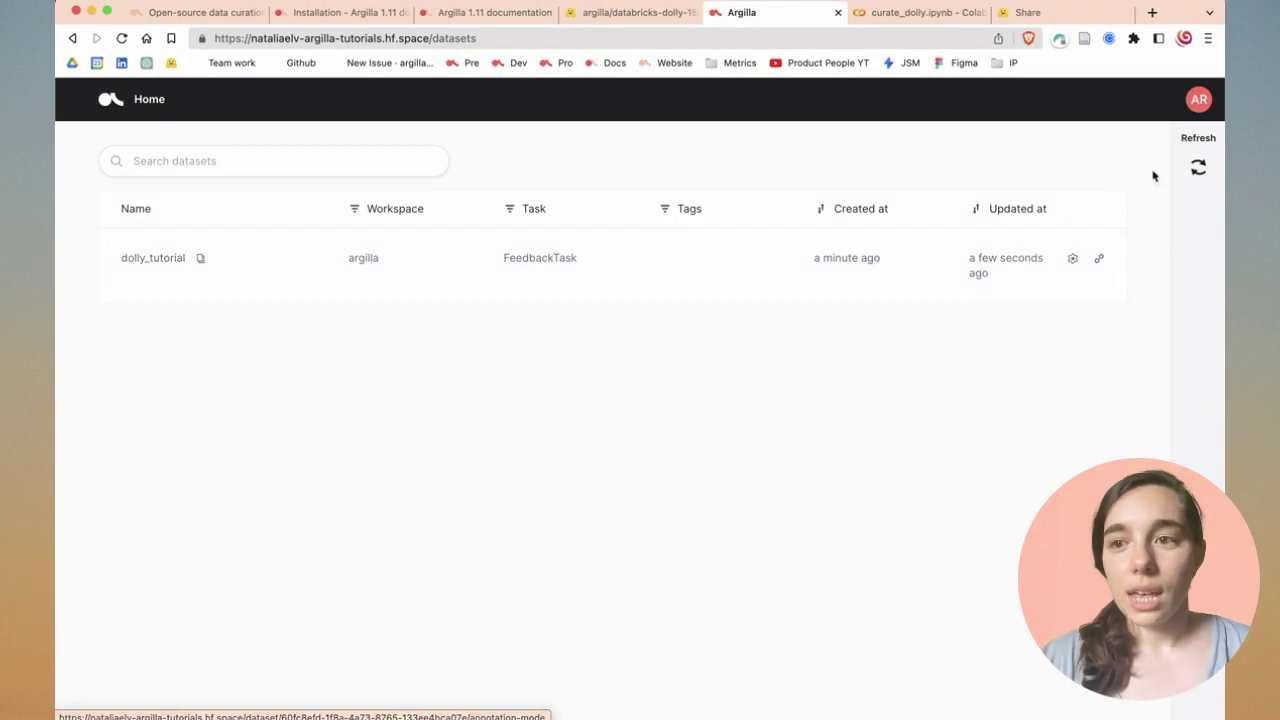
{"action": "left_click", "coordinate": [1198, 104]}
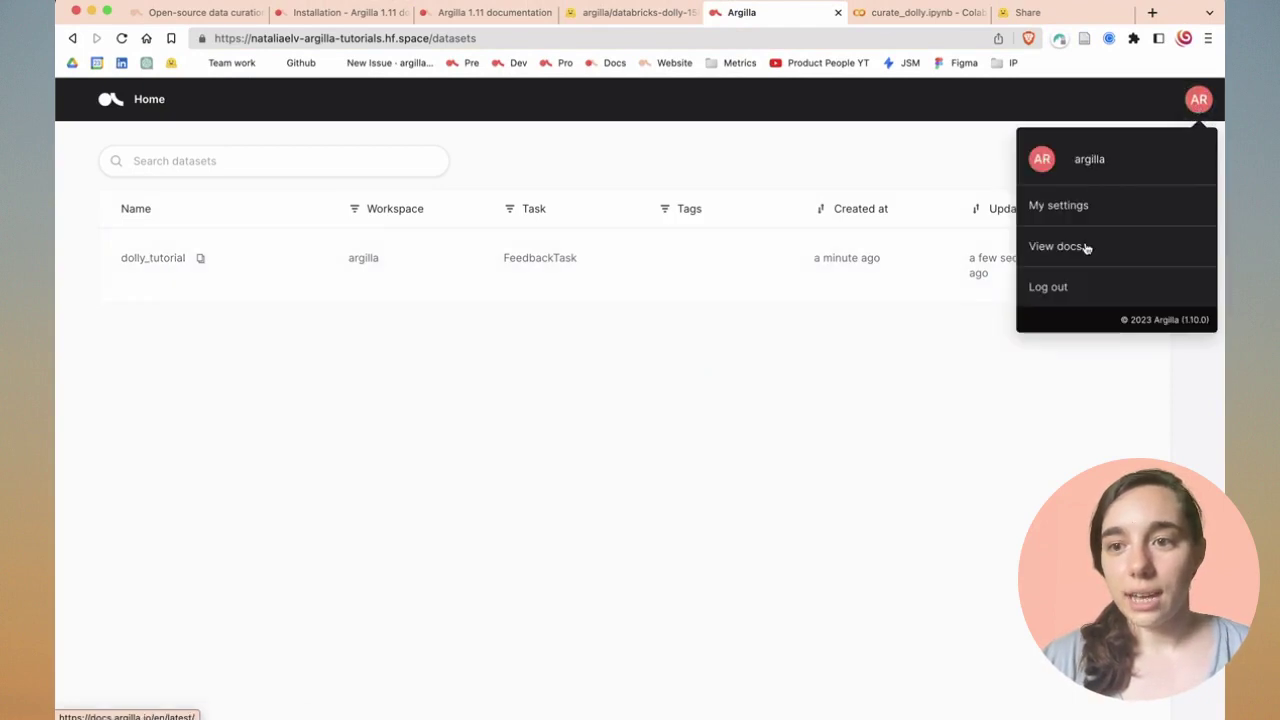
{"action": "left_click", "coordinate": [1066, 206]}
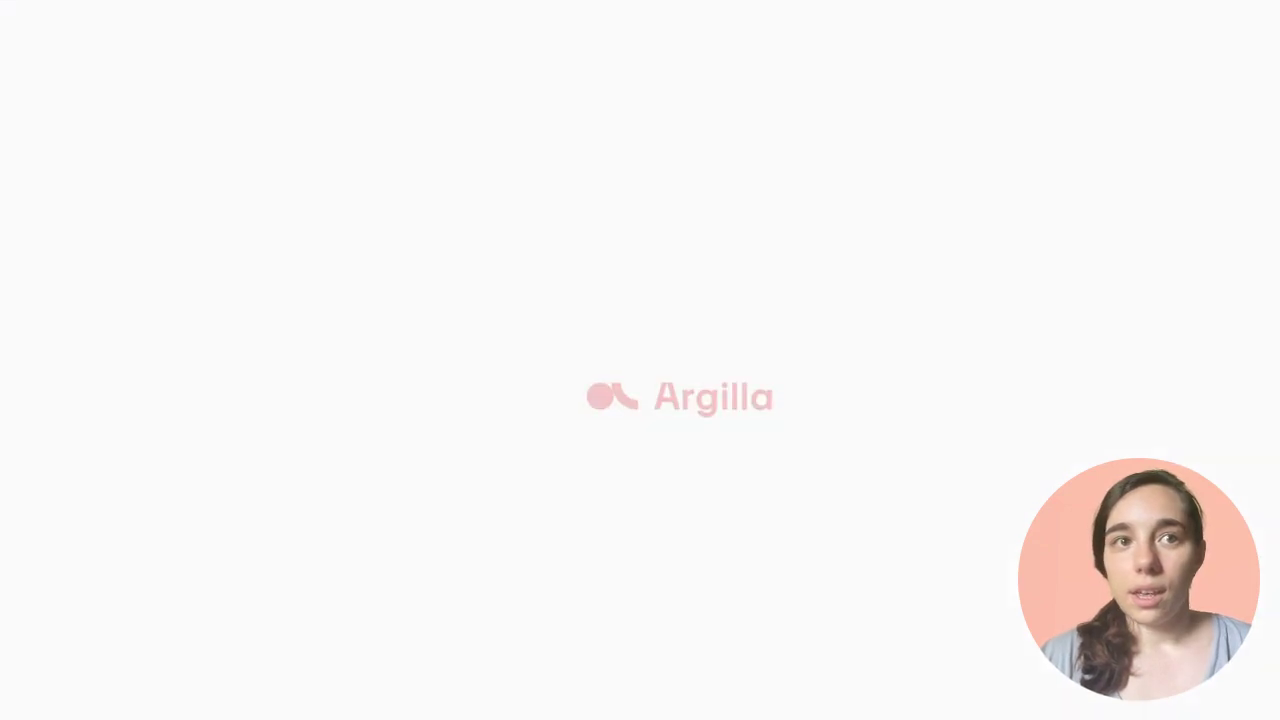
{"action": "left_click", "coordinate": [96, 211]}
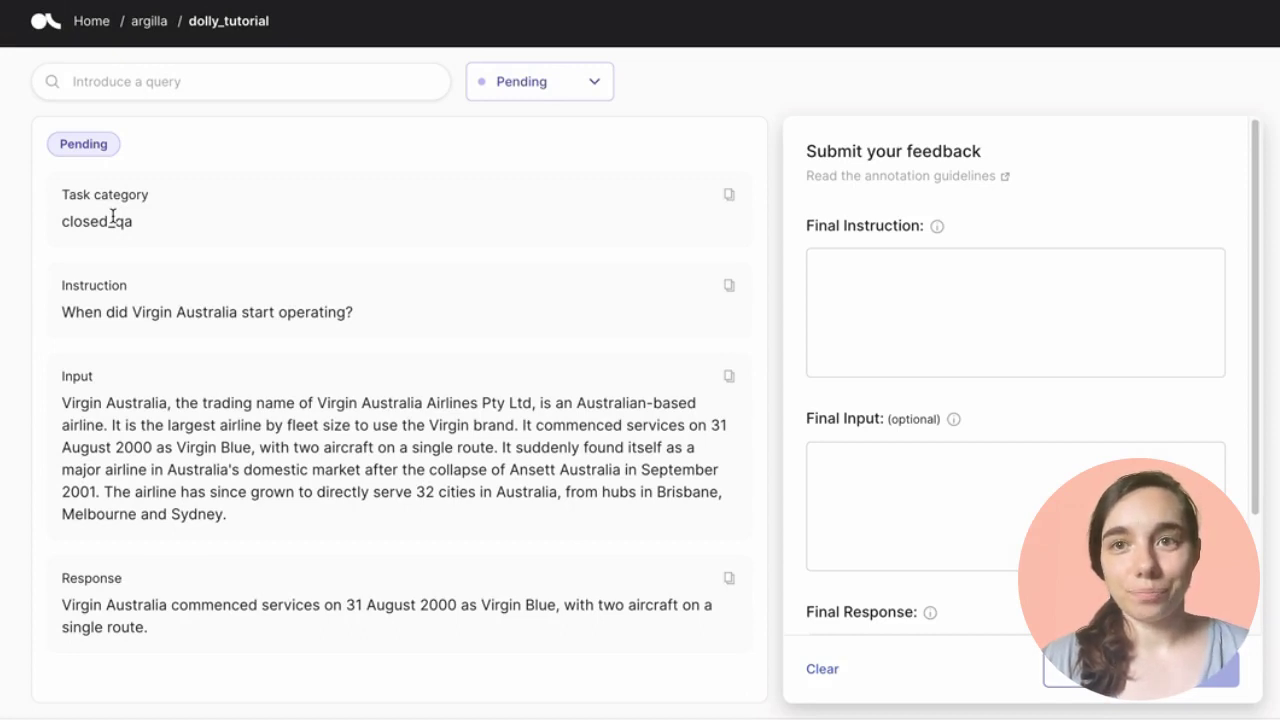
Step: Open the annotation guidelines of dolly_tutorial and read through them to the end
{"action": "left_click", "coordinate": [926, 180]}
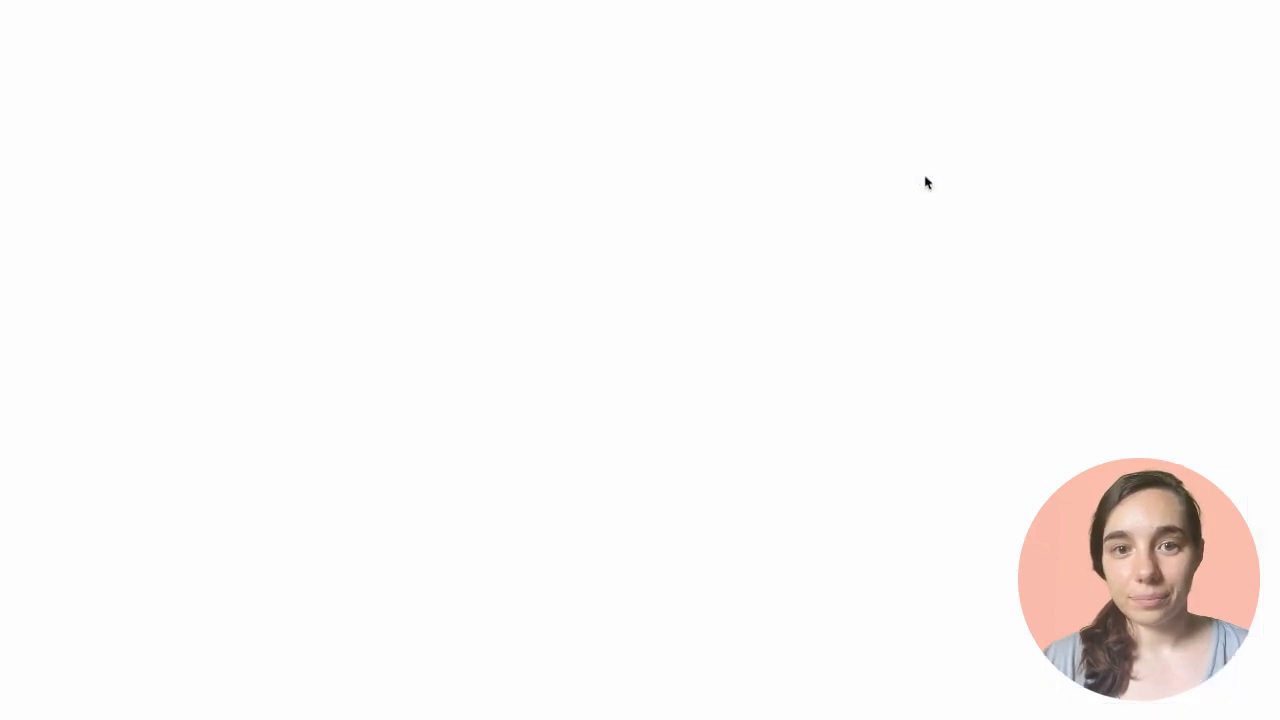
{"action": "scroll", "coordinate": [810, 369], "scroll_direction": "down", "scroll_amount": 2}
{"action": "scroll", "coordinate": [810, 369], "scroll_direction": "down", "scroll_amount": 5}
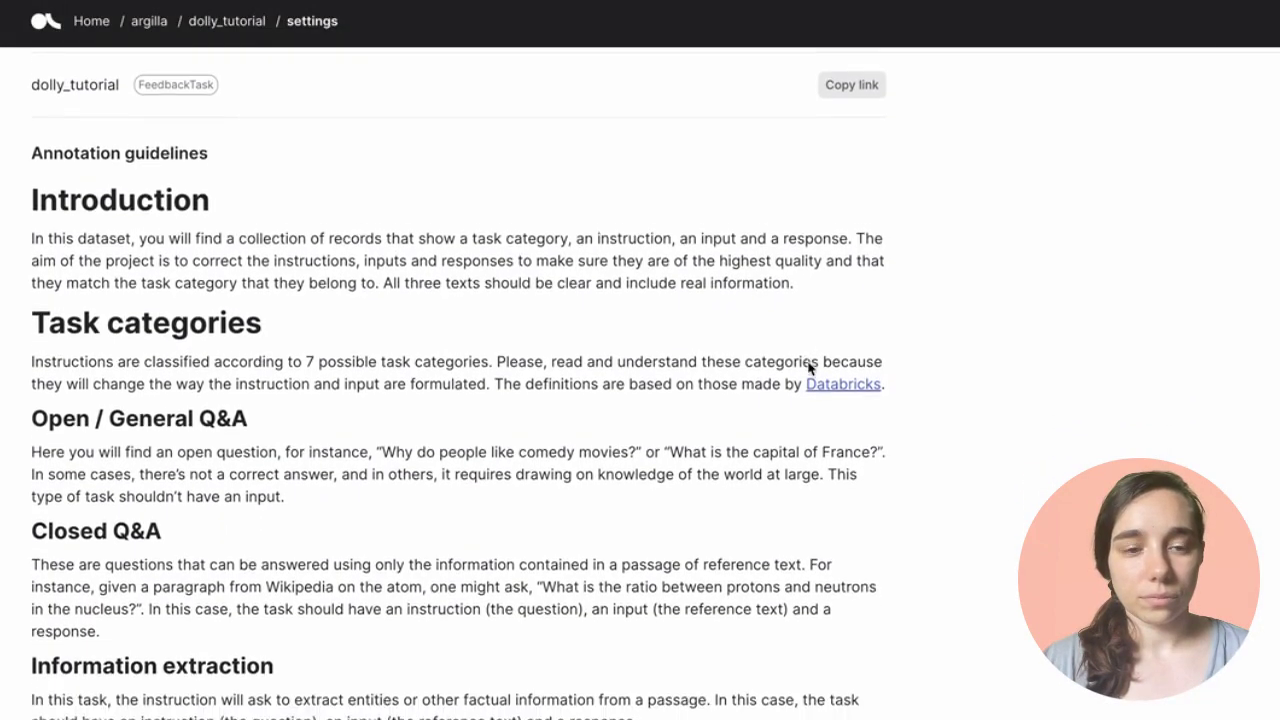
{"action": "scroll", "coordinate": [810, 369], "scroll_direction": "down", "scroll_amount": 10}
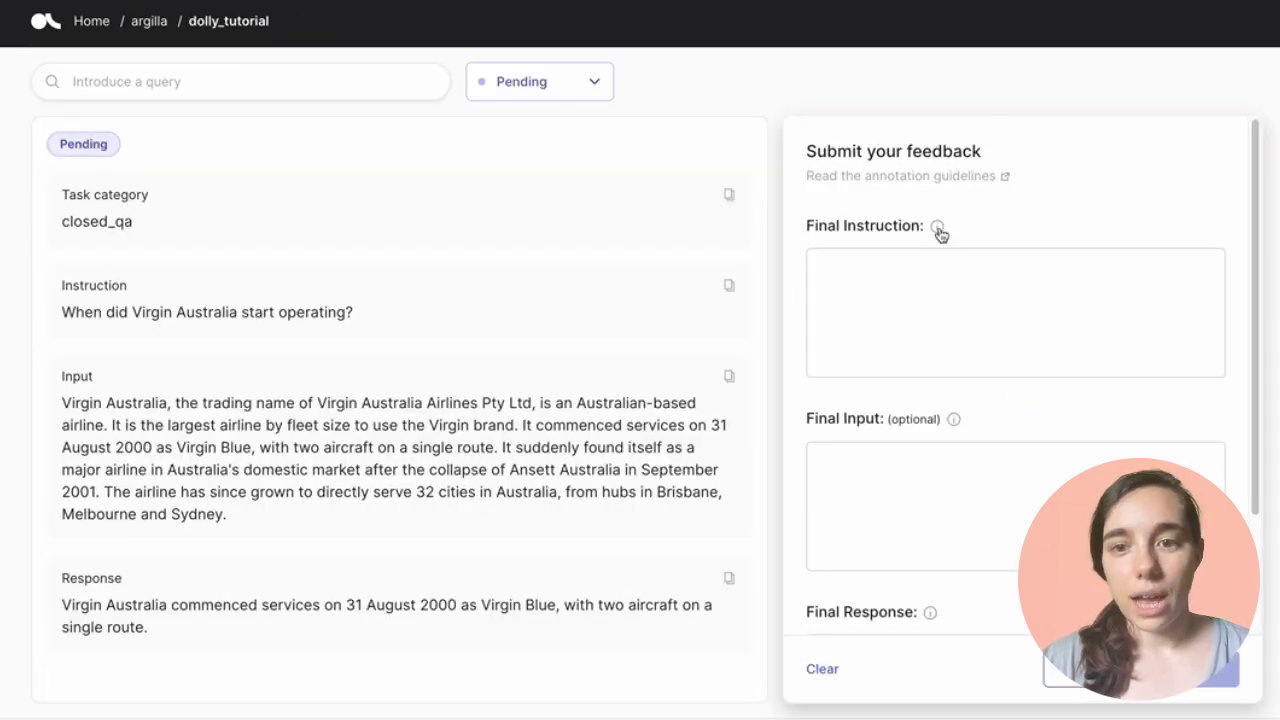
Step: Check the help descriptions of the Final Instruction and Final Input questions
{"action": "left_click", "coordinate": [938, 229]}
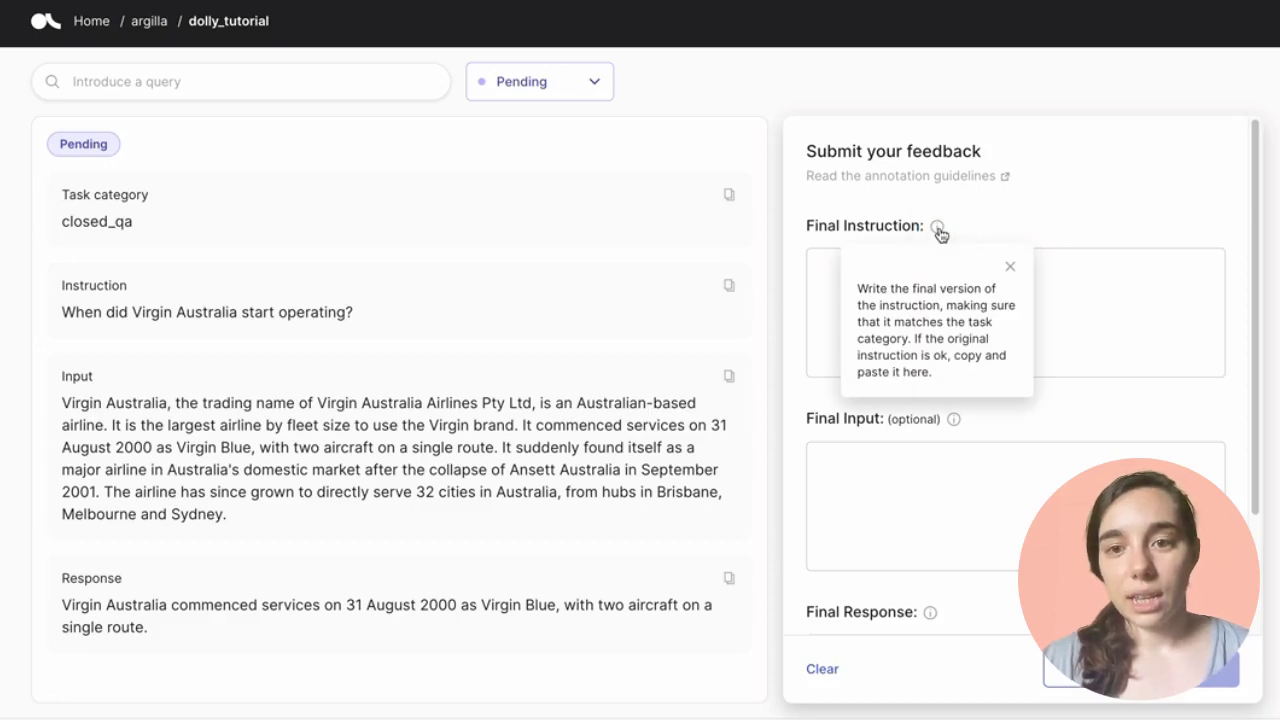
{"action": "left_click", "coordinate": [1009, 267]}
{"action": "left_click", "coordinate": [954, 419]}
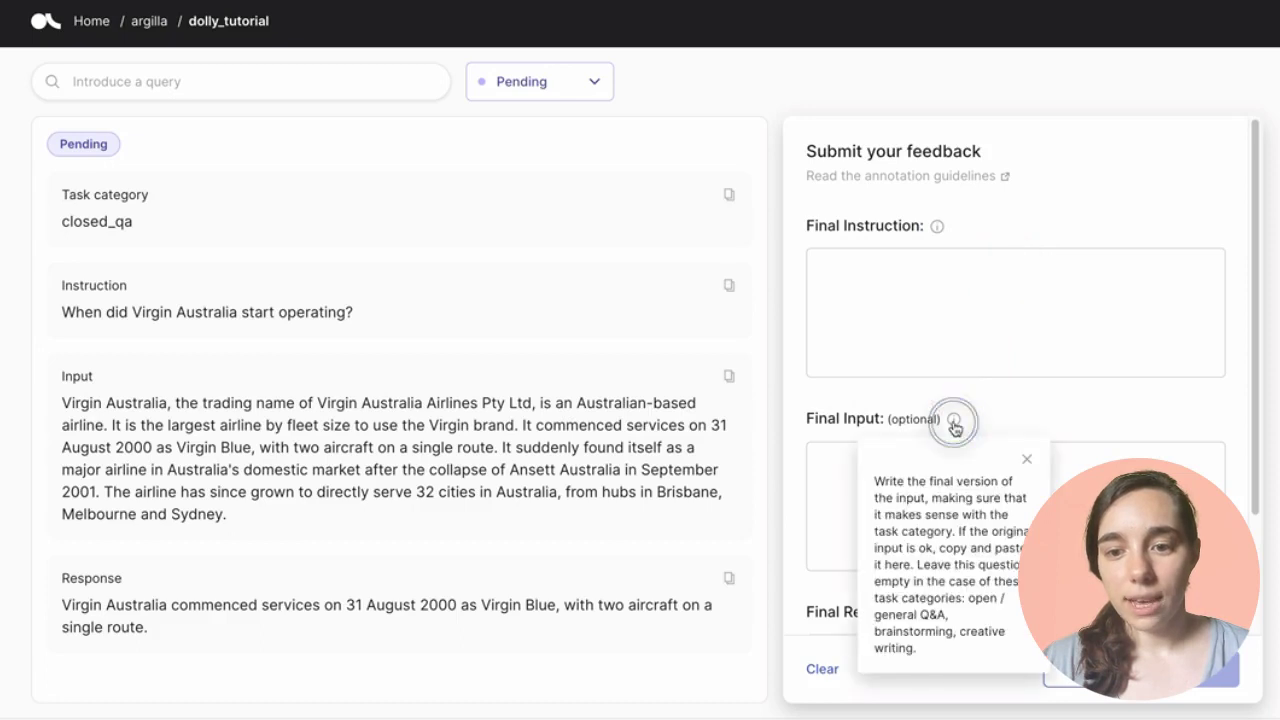
{"action": "left_click", "coordinate": [1029, 461]}
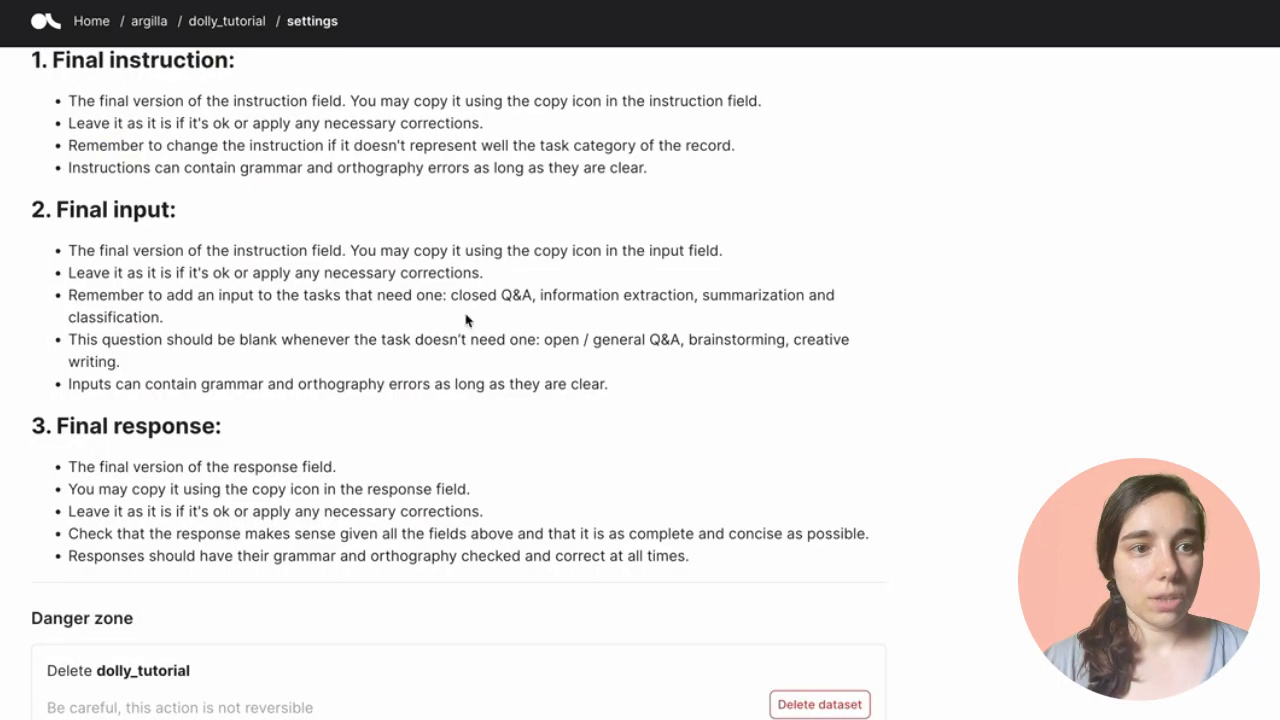
Step: Review the task category definitions in the guidelines, and locate the answer to the pending record's question in its input passage
{"action": "scroll", "coordinate": [463, 340], "scroll_direction": "up", "scroll_amount": 10}
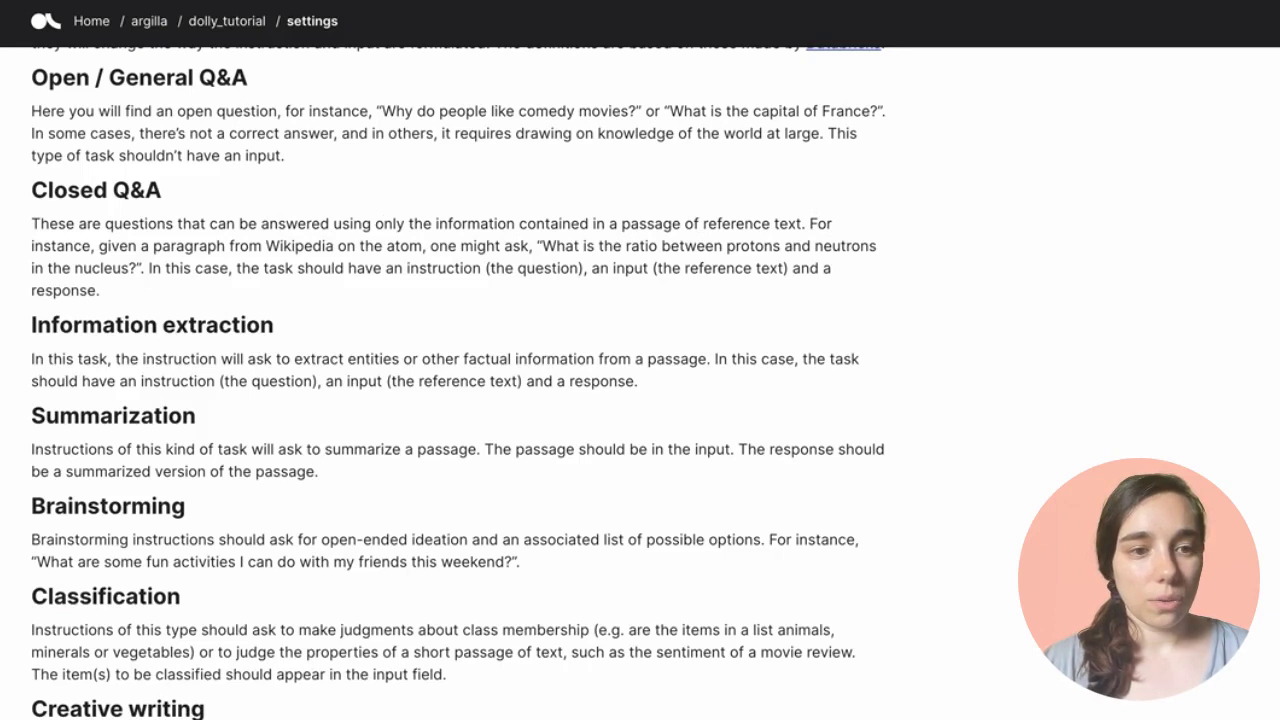
{"action": "key", "text": "alt+Left"}
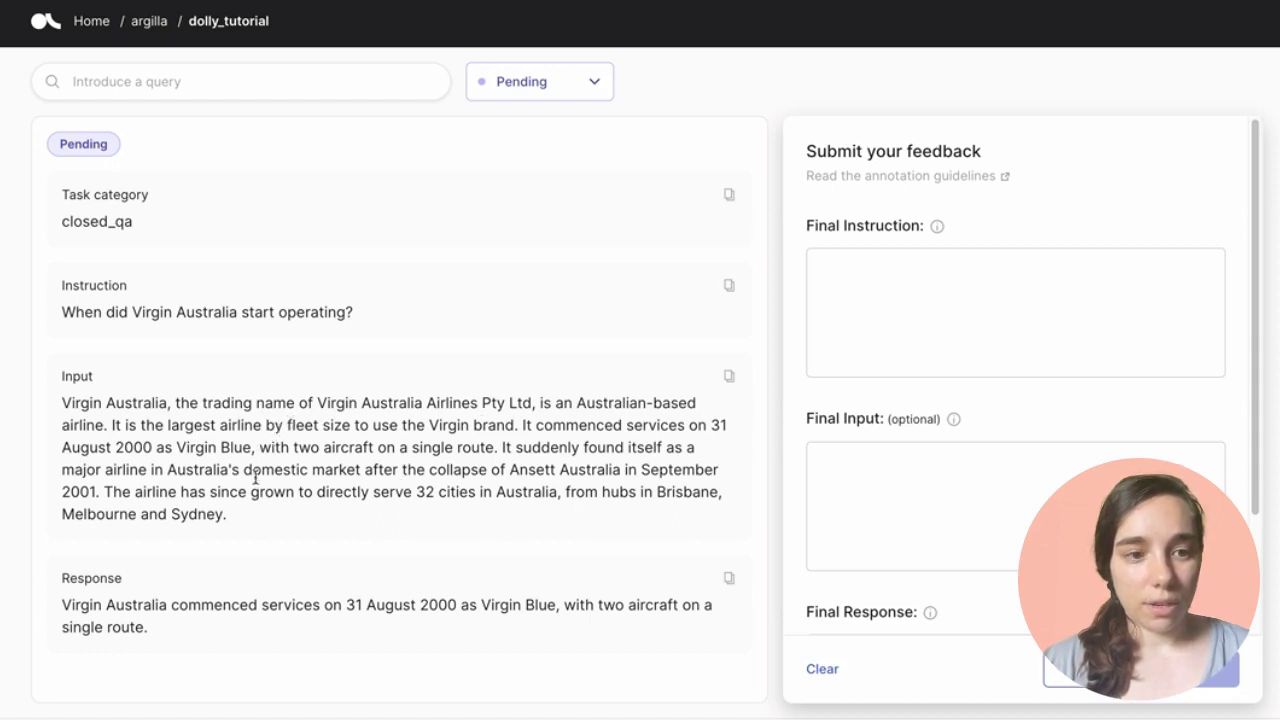
{"action": "left_click_drag", "start_coordinate": [712, 425], "coordinate": [252, 448]}
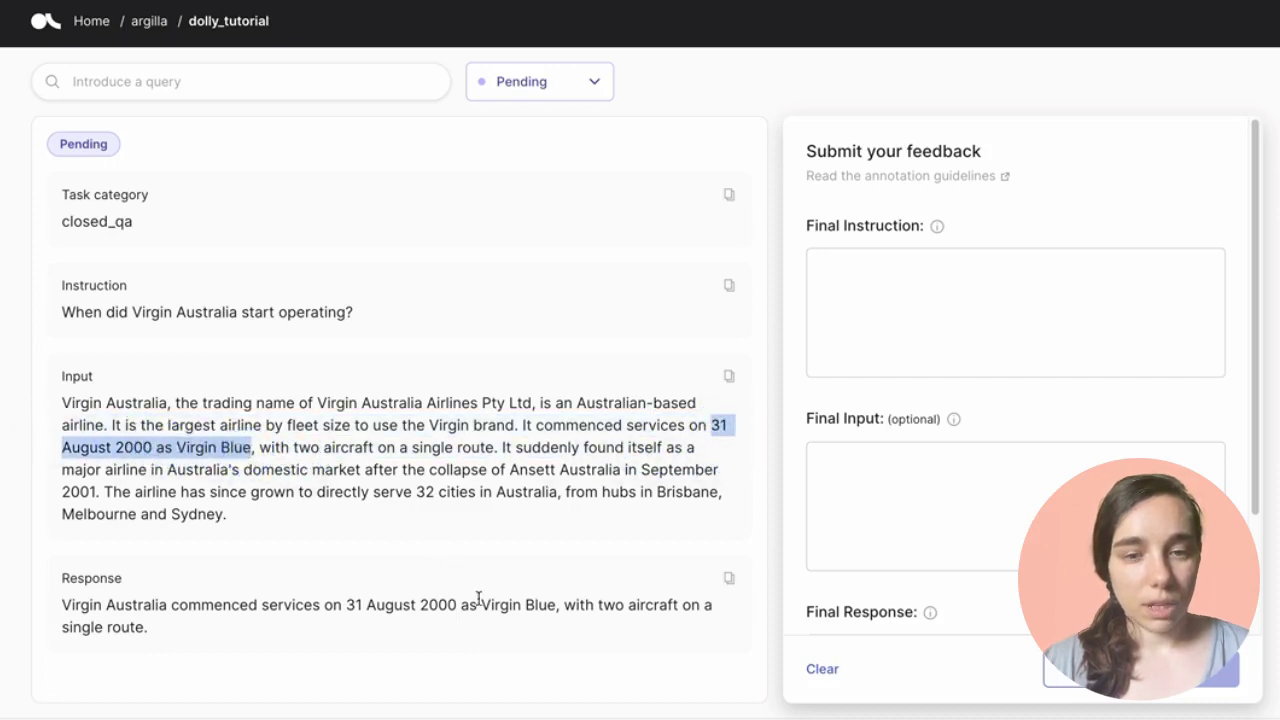
Step: Copy the record's original instruction and input unchanged into the Final Instruction and Final Input answers
{"action": "left_click", "coordinate": [730, 287]}
{"action": "left_click", "coordinate": [838, 289]}
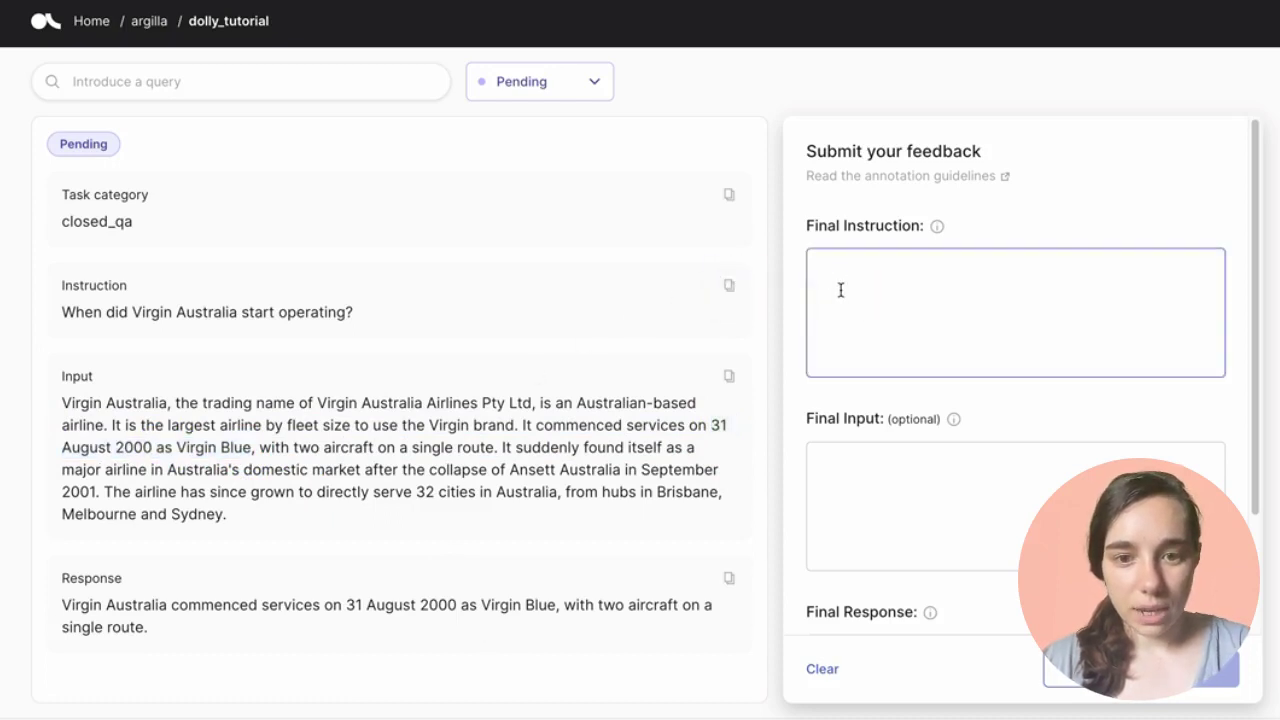
{"action": "key", "text": "ctrl+v"}
{"action": "left_click", "coordinate": [729, 376]}
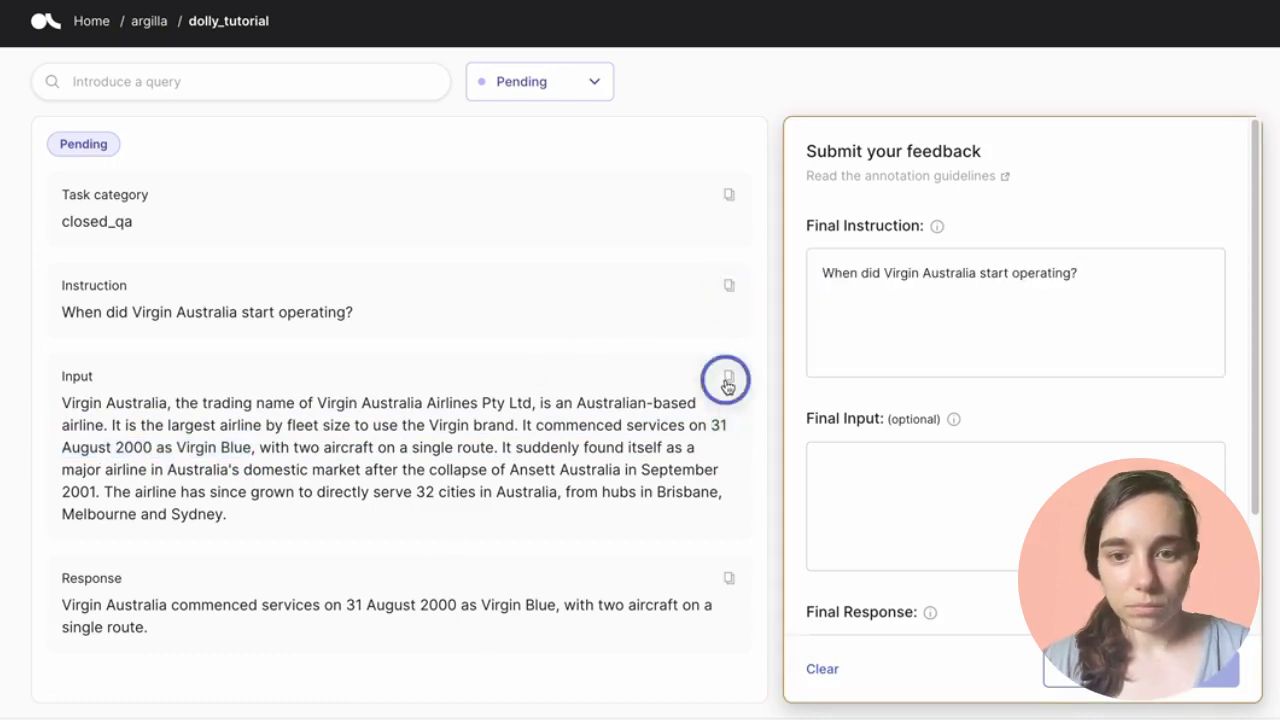
{"action": "left_click", "coordinate": [870, 468]}
{"action": "key", "text": "ctrl+v"}
{"action": "scroll", "coordinate": [878, 470], "scroll_direction": "down", "scroll_amount": 3}
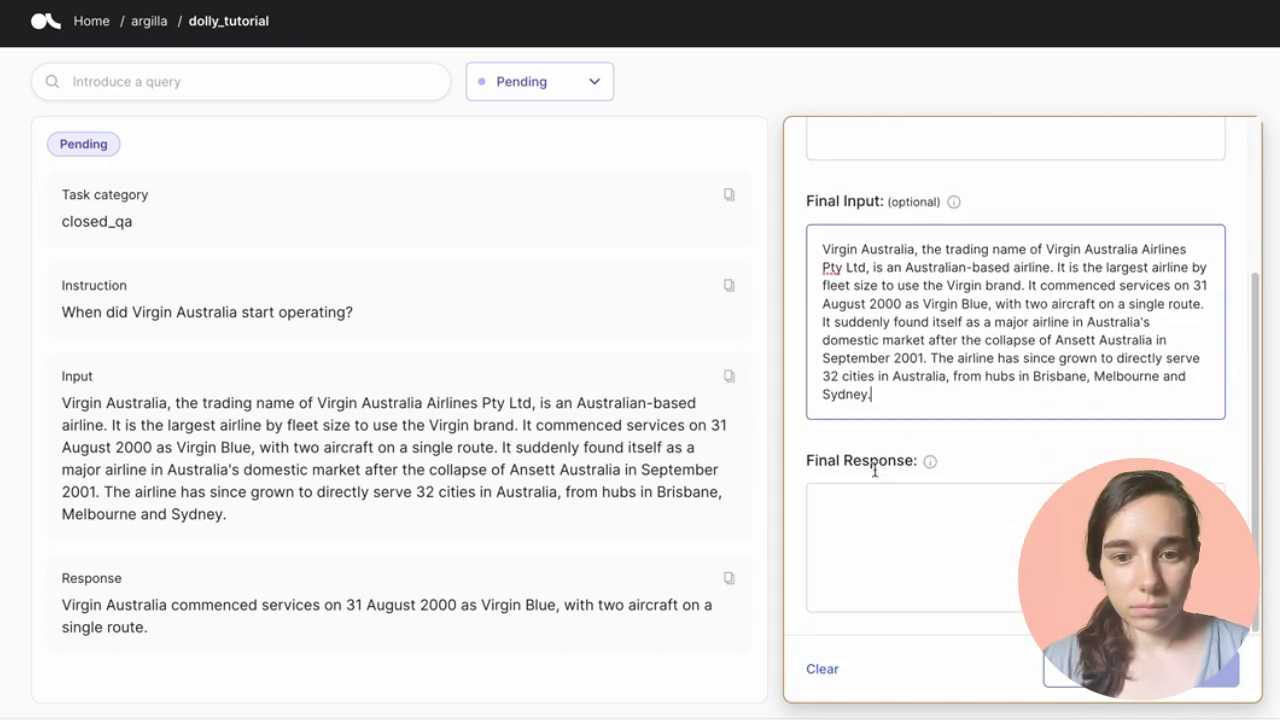
Step: Copy the record's original response into the Final Response answer
{"action": "left_click", "coordinate": [729, 578]}
{"action": "left_click", "coordinate": [851, 531]}
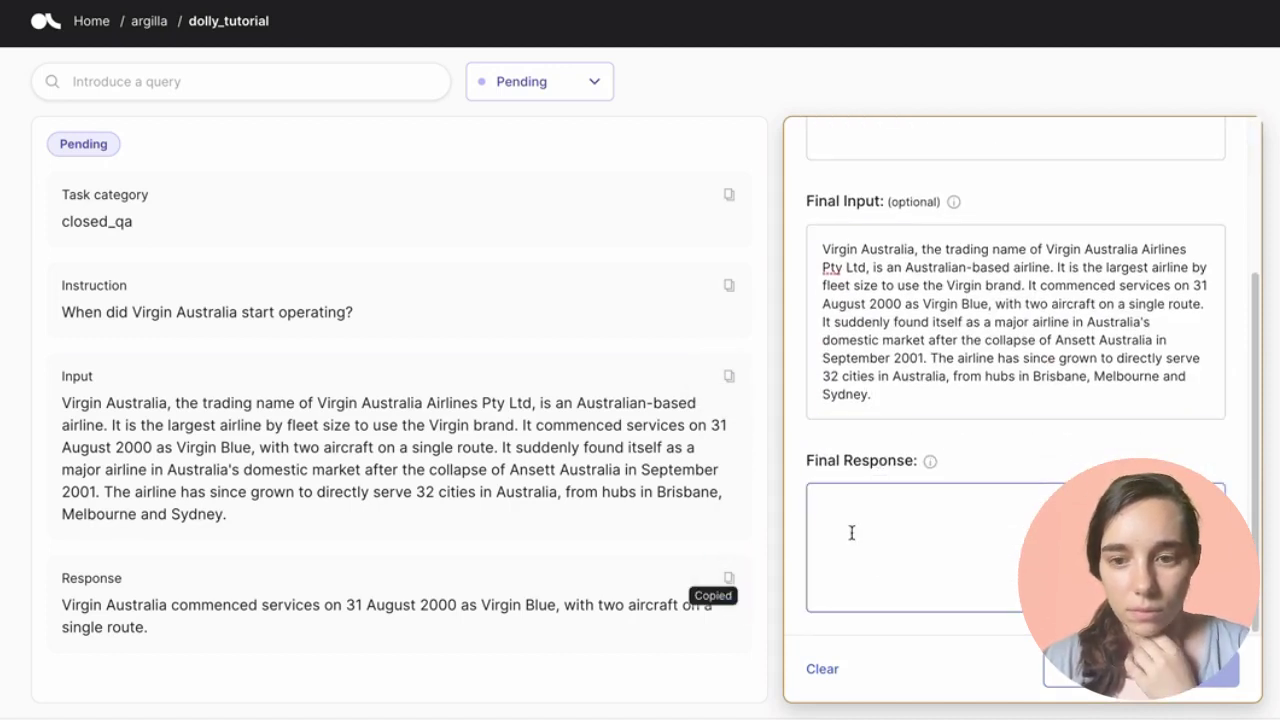
{"action": "key", "text": "ctrl+v"}
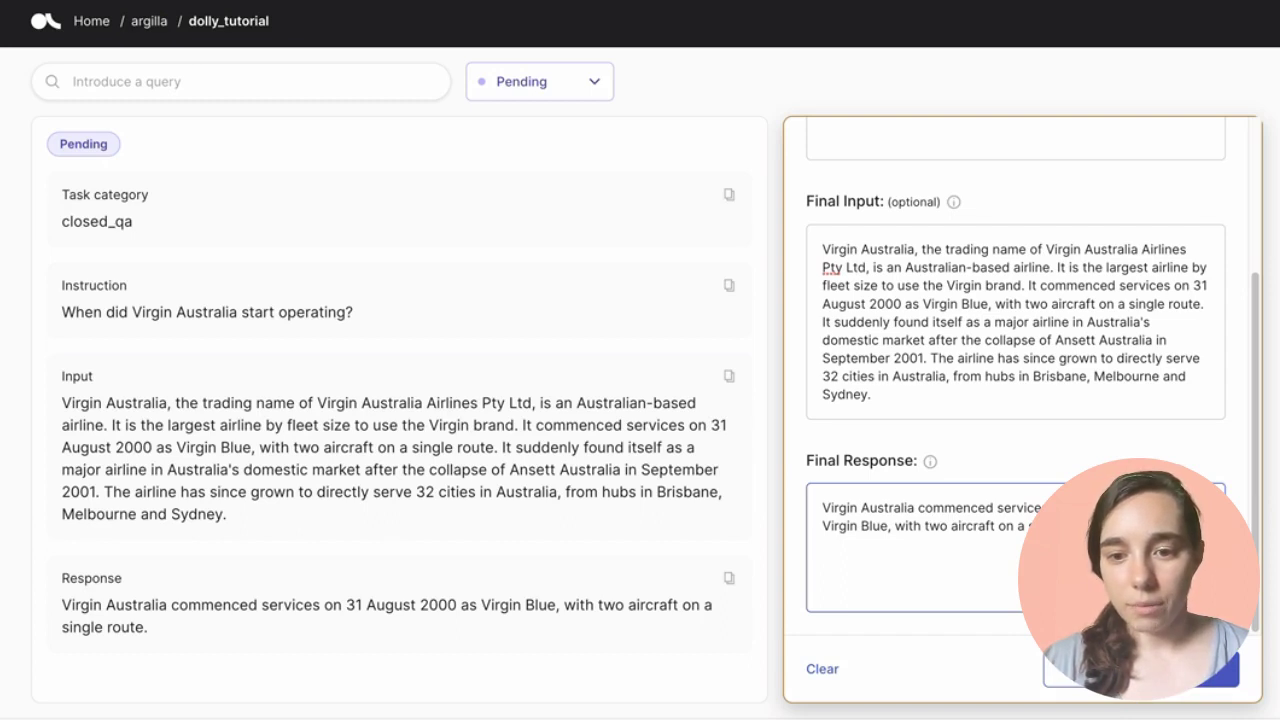
Step: Shorten the Final Response to end after "Virgin Blue" by removing the two-aircraft clause, and submit the record
{"action": "left_click_drag", "start_coordinate": [1040, 528], "coordinate": [888, 530]}
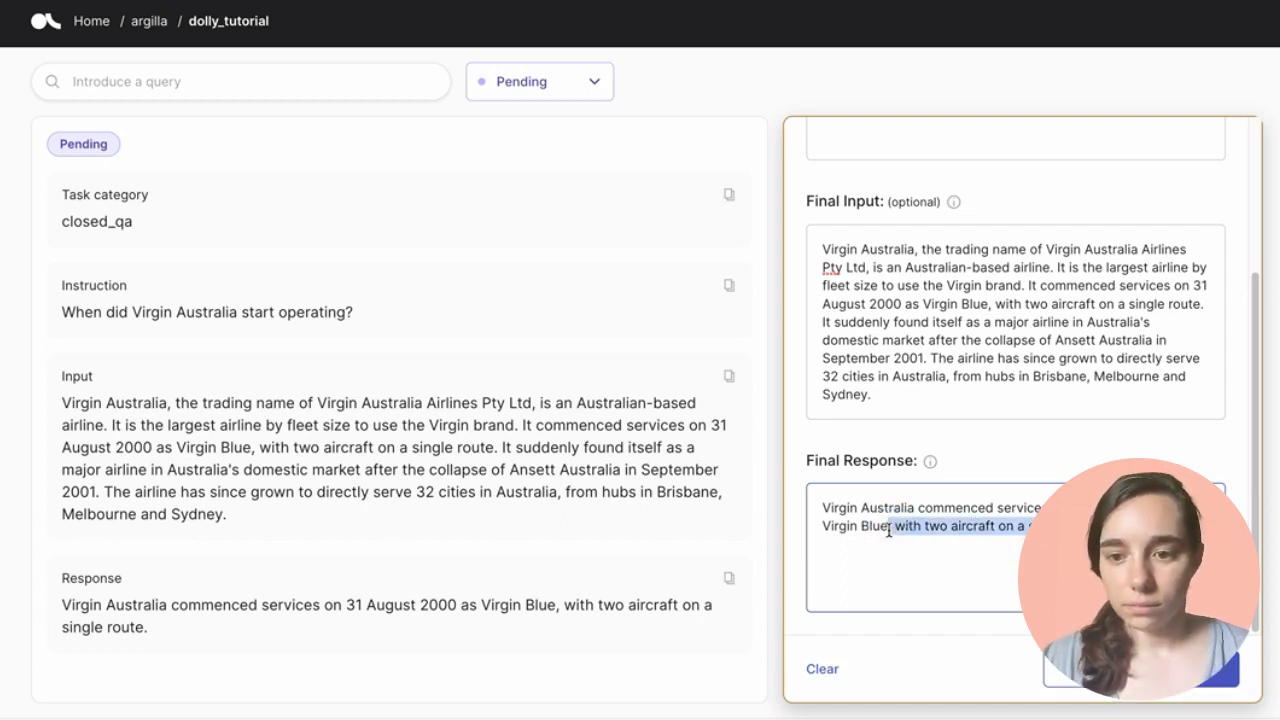
{"action": "key", "text": "BackSpace"}
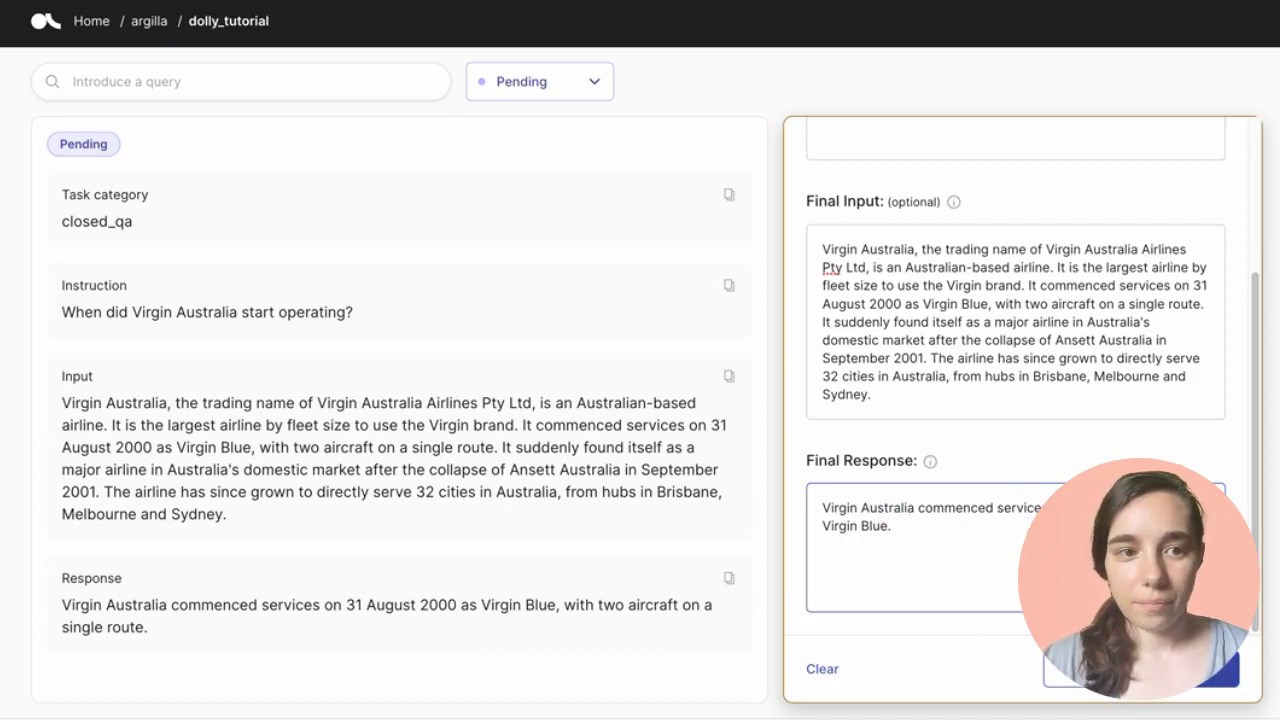
{"action": "key", "text": "ctrl+Return"}
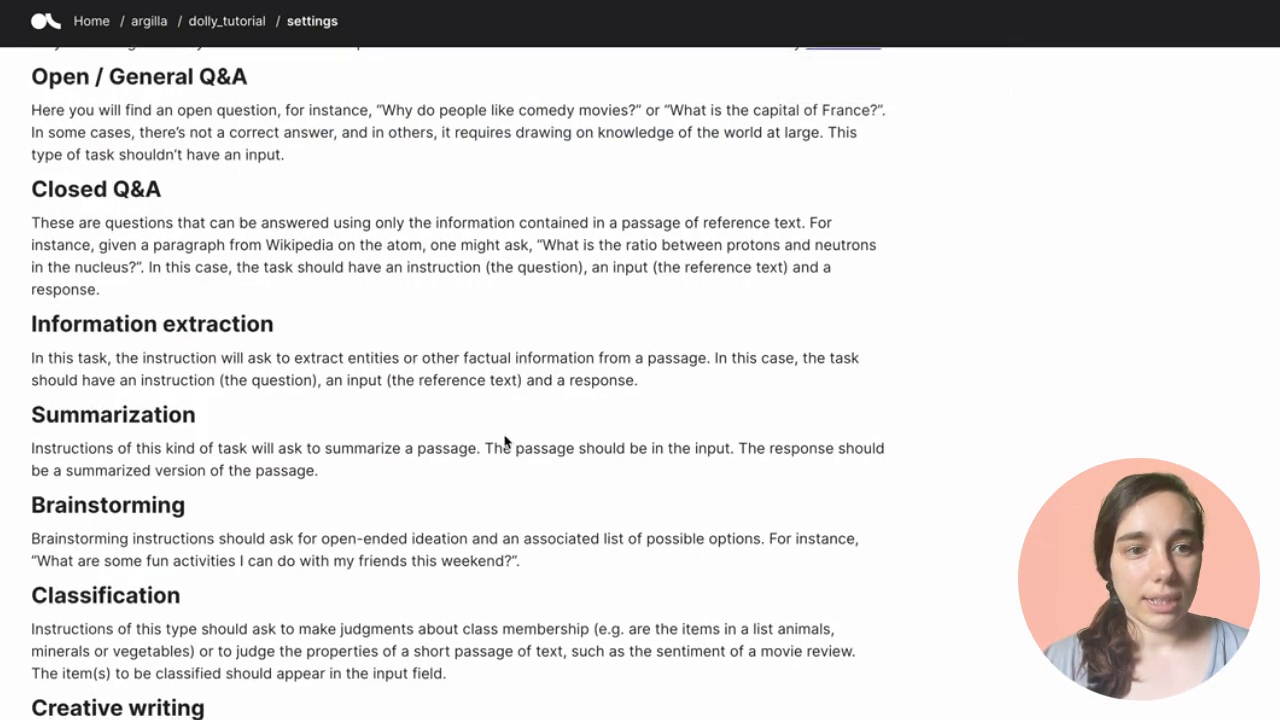
Step: Check the Classification guideline on where the items to be classified belong, and return to the dolly_tutorial records
{"action": "scroll", "coordinate": [504, 440], "scroll_direction": "down", "scroll_amount": 1}
{"action": "scroll", "coordinate": [504, 440], "scroll_direction": "down", "scroll_amount": 1}
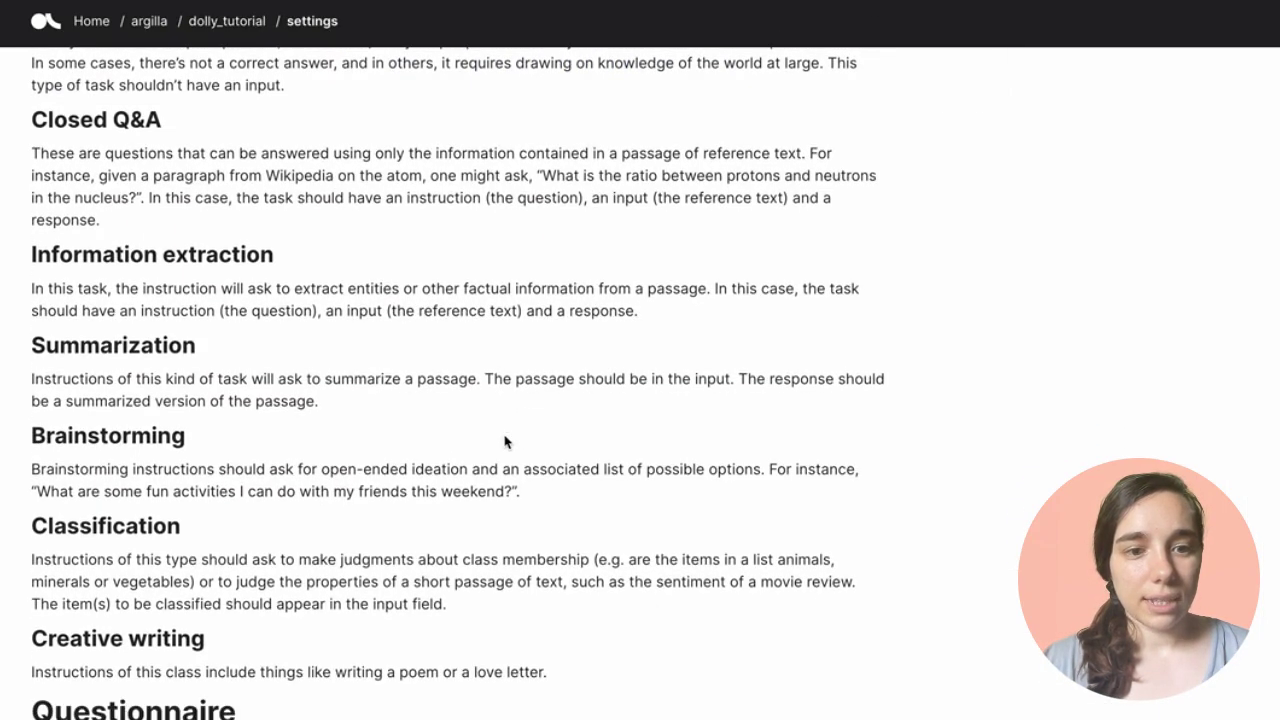
{"action": "scroll", "coordinate": [504, 441], "scroll_direction": "down", "scroll_amount": 2}
{"action": "scroll", "coordinate": [504, 441], "scroll_direction": "down", "scroll_amount": 1}
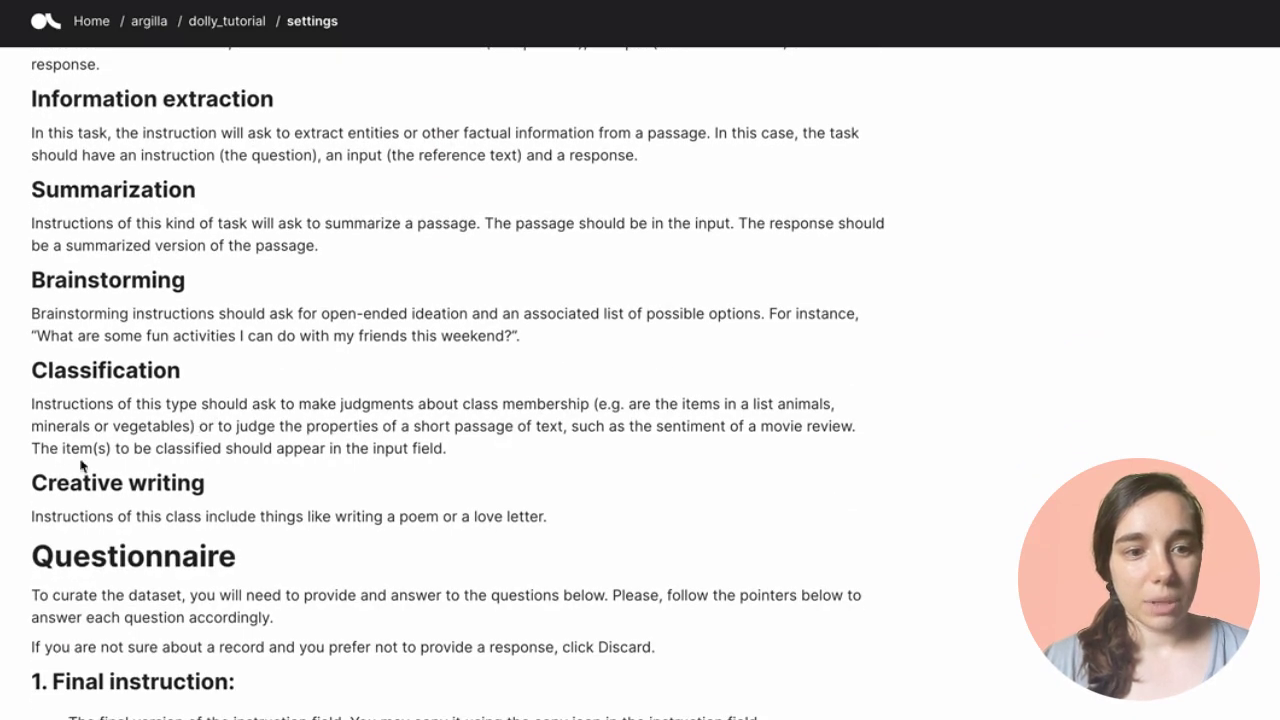
{"action": "left_click_drag", "start_coordinate": [32, 450], "coordinate": [460, 452]}
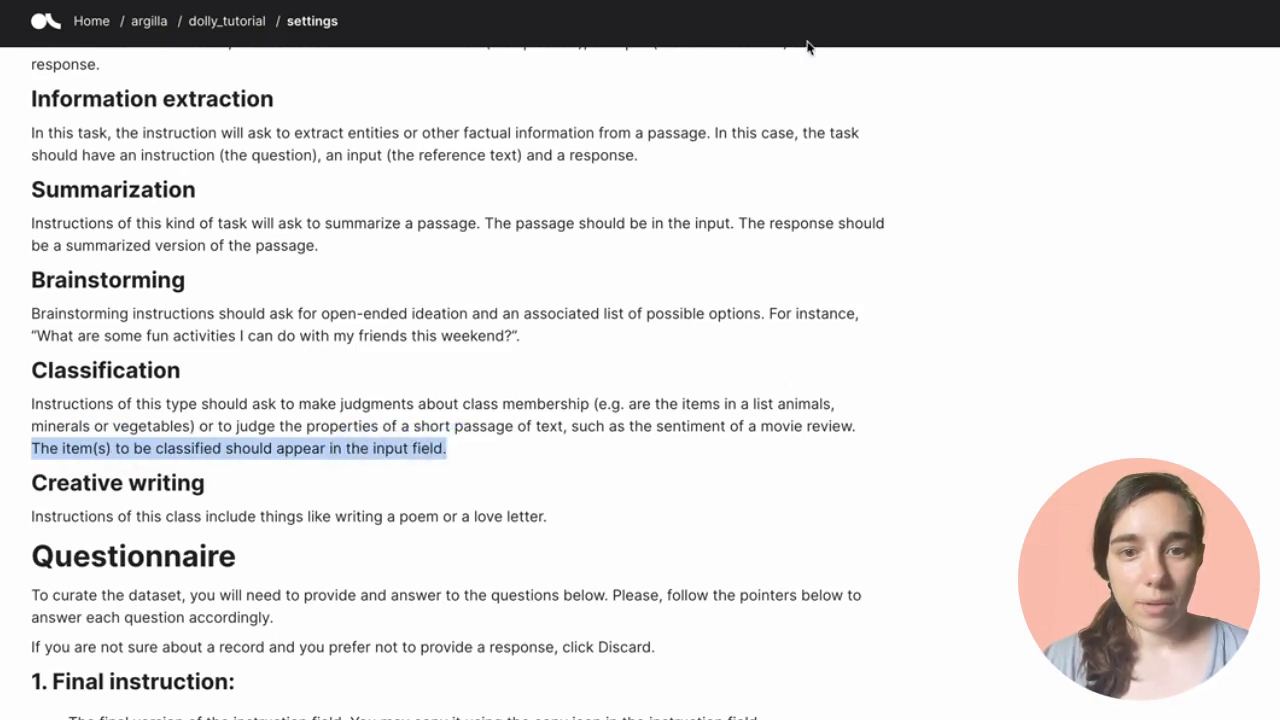
{"action": "left_click", "coordinate": [227, 20]}
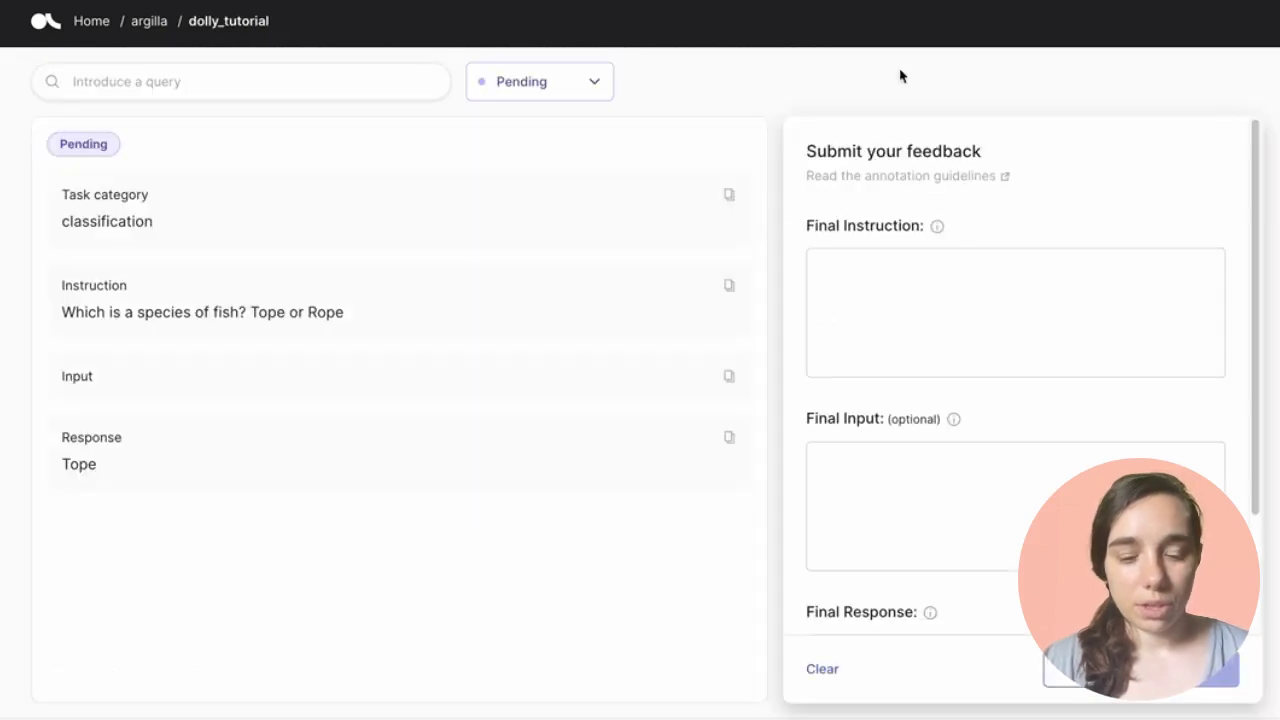
Step: Copy the fish classification record's instruction into the Final Instruction, and move "Tope or Rope" from it to the Final Input
{"action": "left_click", "coordinate": [729, 286]}
{"action": "left_click", "coordinate": [965, 305]}
{"action": "key", "text": "ctrl+v"}
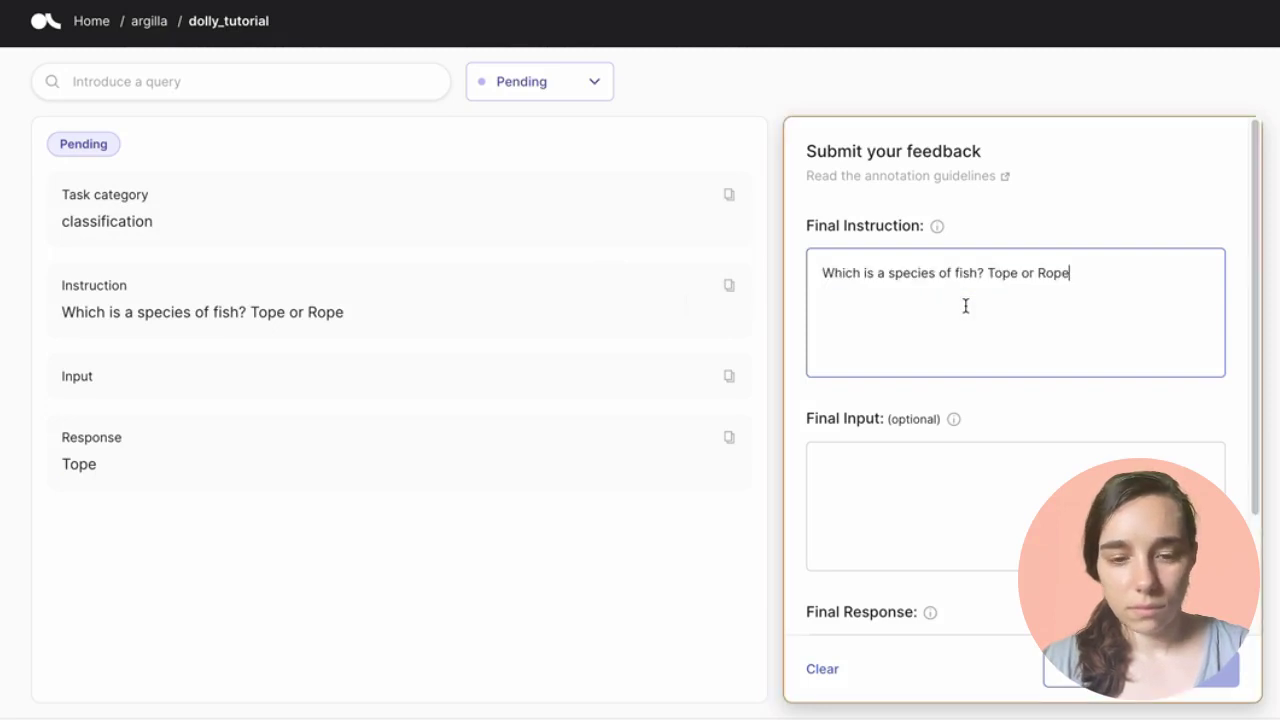
{"action": "left_click_drag", "start_coordinate": [986, 272], "coordinate": [1103, 266]}
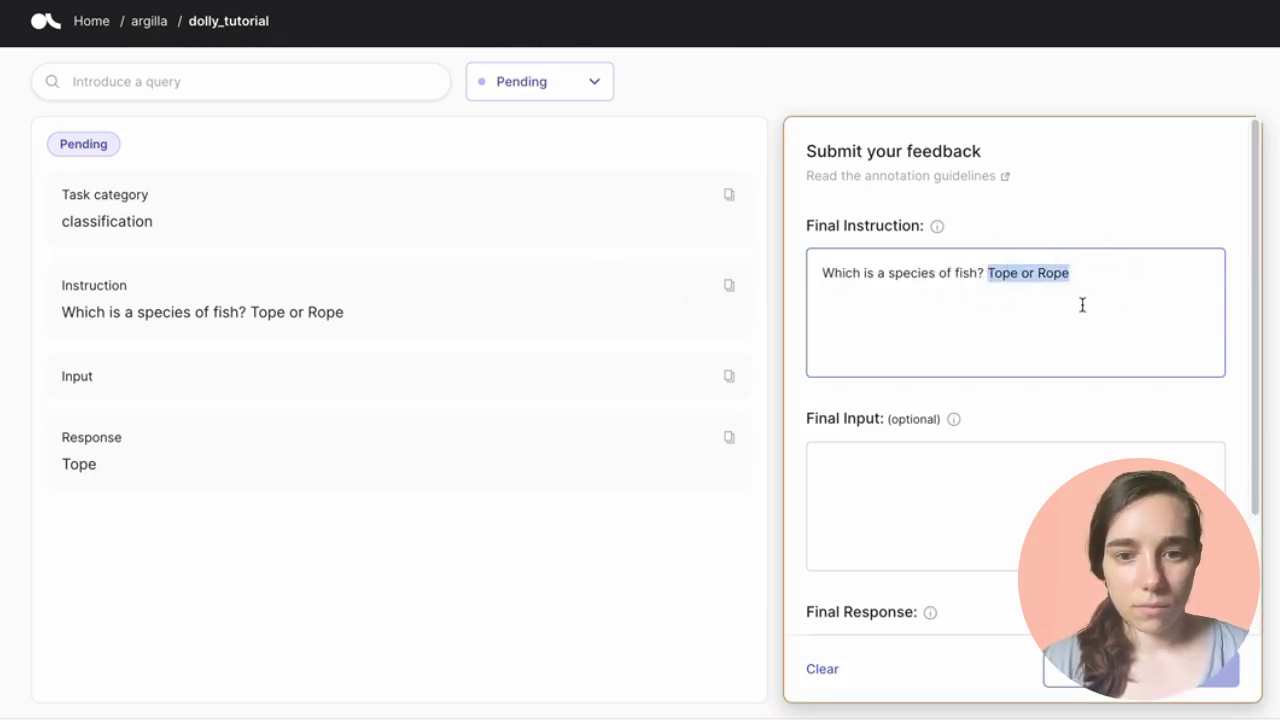
{"action": "key", "text": "ctrl+x"}
{"action": "left_click", "coordinate": [911, 478]}
{"action": "key", "text": "ctrl+v"}
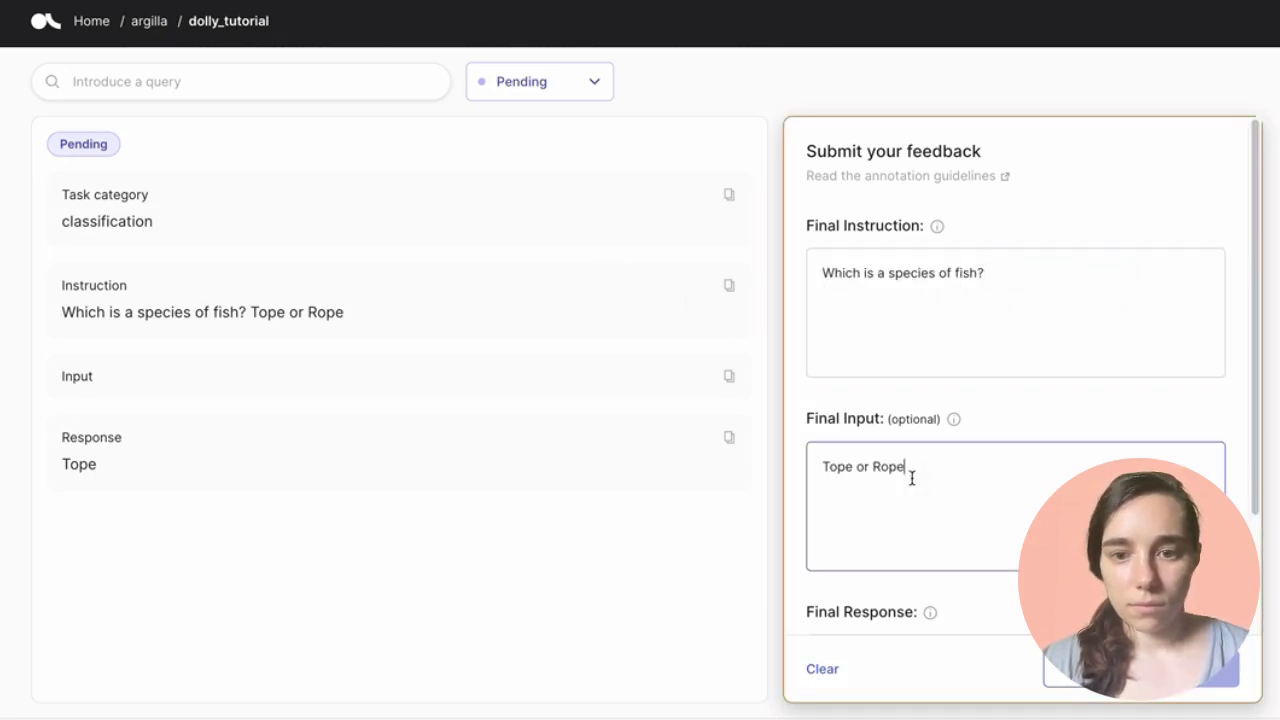
Step: Copy the fish record's original response "Tope" into the Final Response, and submit the record
{"action": "left_click", "coordinate": [729, 437]}
{"action": "scroll", "coordinate": [1004, 455], "scroll_direction": "down", "scroll_amount": 2}
{"action": "left_click", "coordinate": [900, 517]}
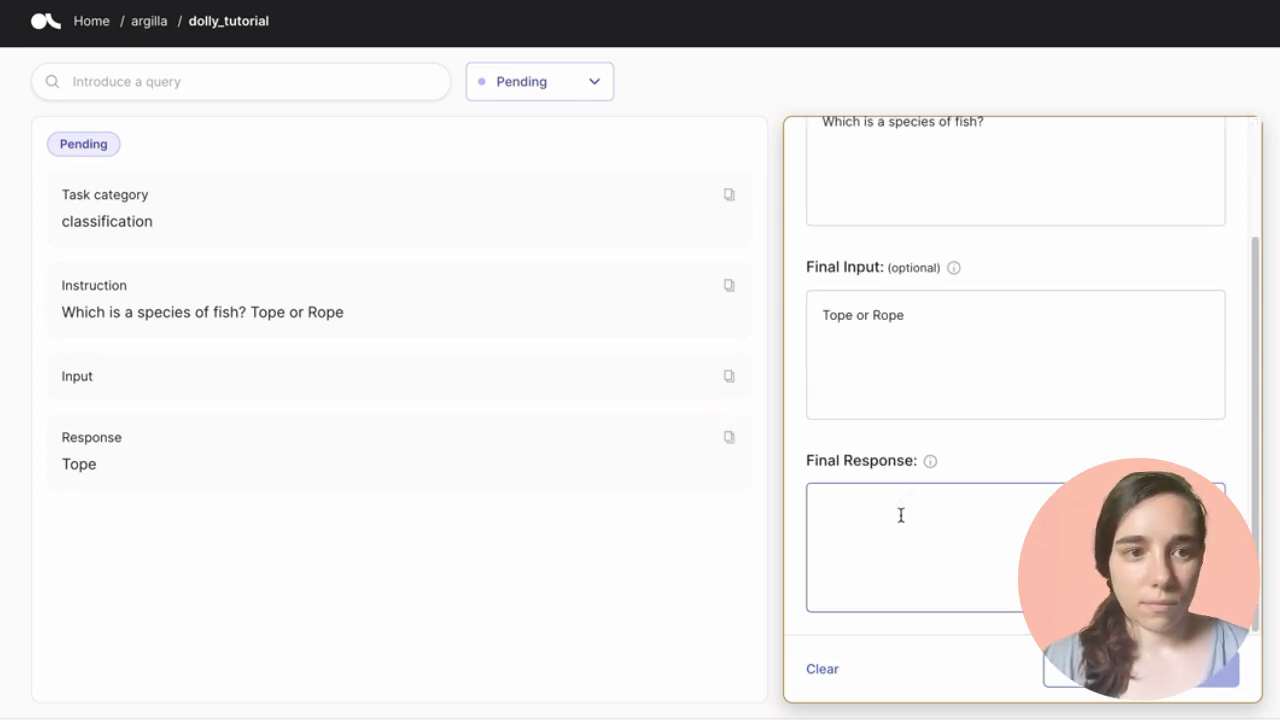
{"action": "key", "text": "ctrl+v"}
{"action": "left_click", "coordinate": [1211, 676]}
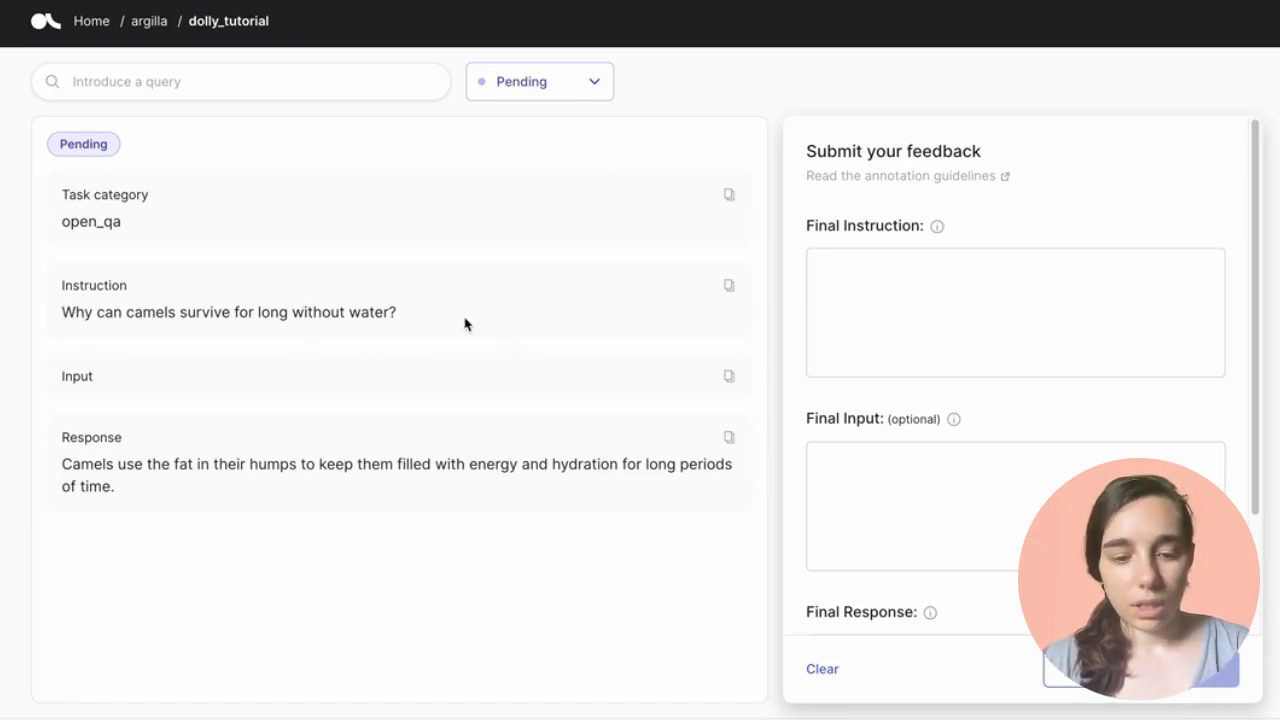
Step: Copy the camel record's instruction and response unchanged into the Final Instruction and Final Response, and submit the record
{"action": "left_click", "coordinate": [730, 287]}
{"action": "left_click", "coordinate": [950, 283]}
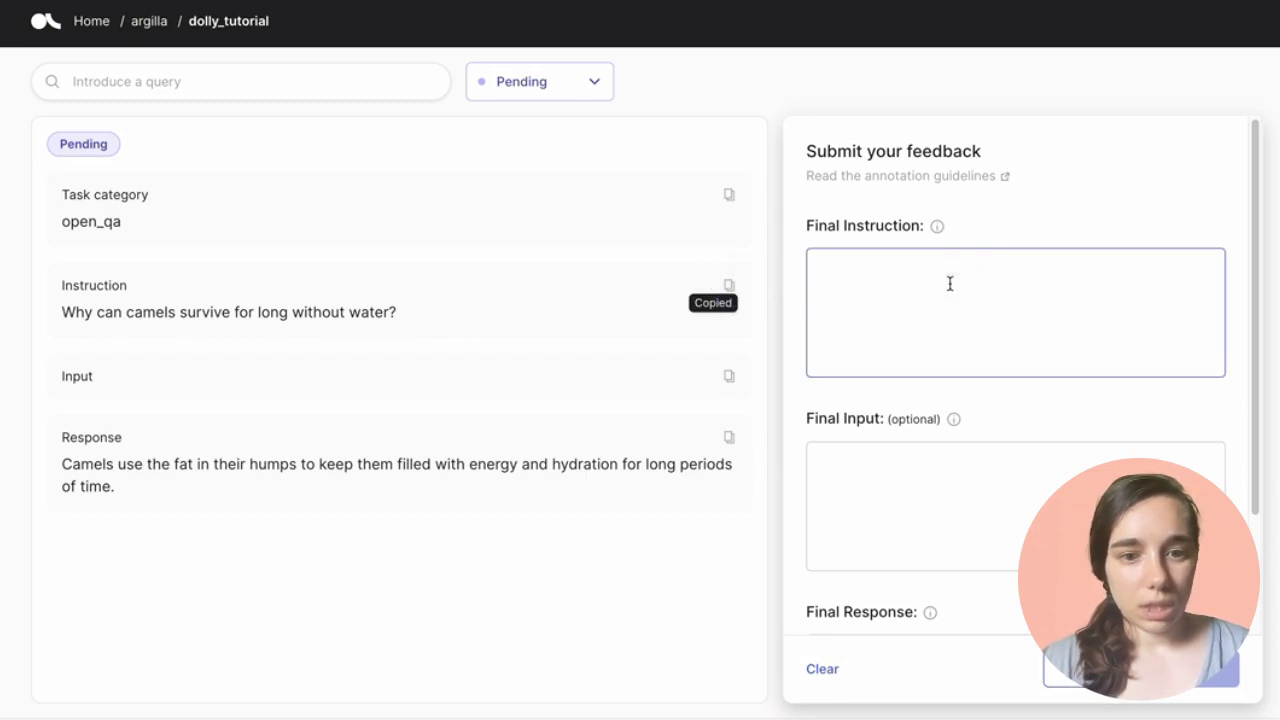
{"action": "key", "text": "ctrl+v"}
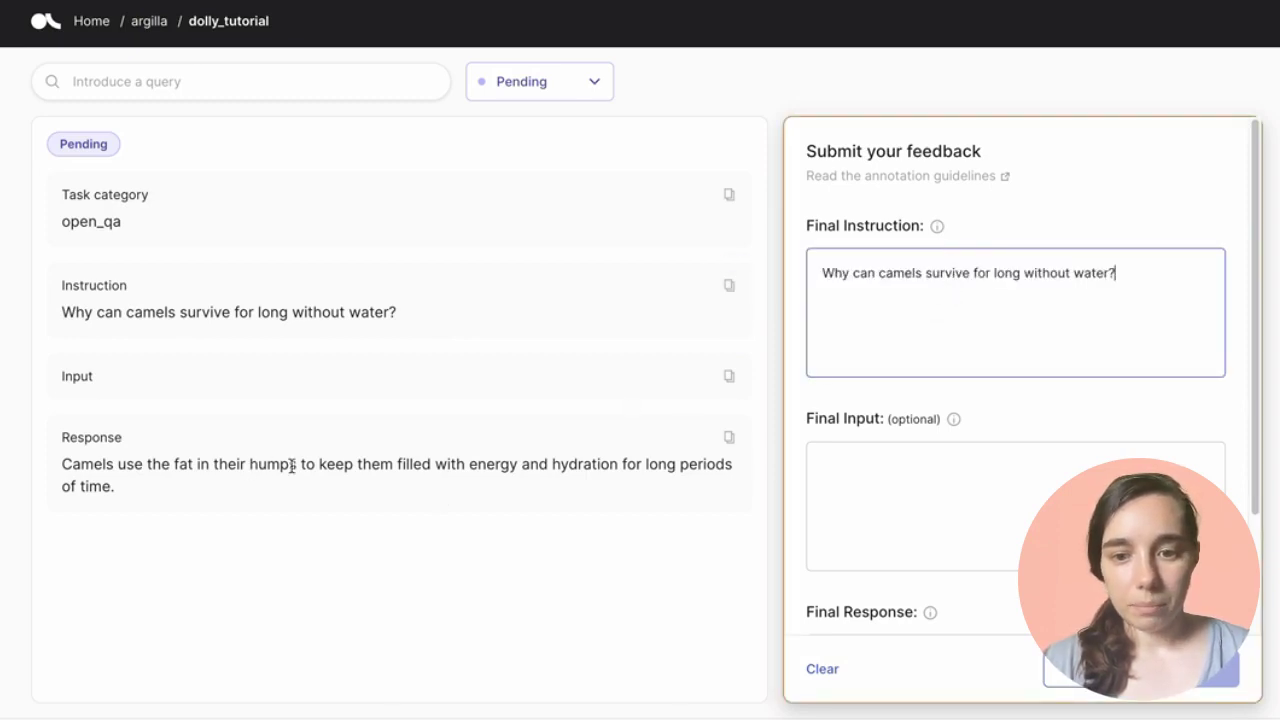
{"action": "left_click", "coordinate": [729, 440]}
{"action": "scroll", "coordinate": [966, 449], "scroll_direction": "down", "scroll_amount": 2}
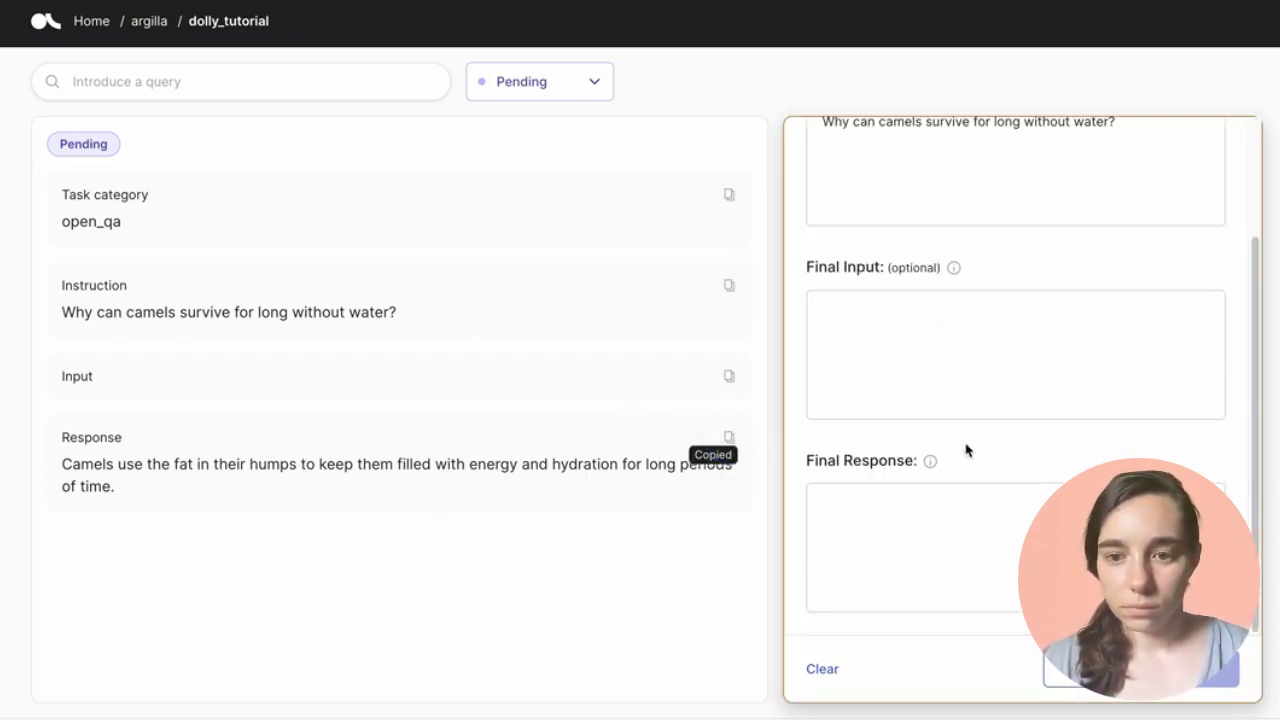
{"action": "left_click", "coordinate": [900, 520]}
{"action": "key", "text": "ctrl+v"}
{"action": "left_click", "coordinate": [1100, 670]}
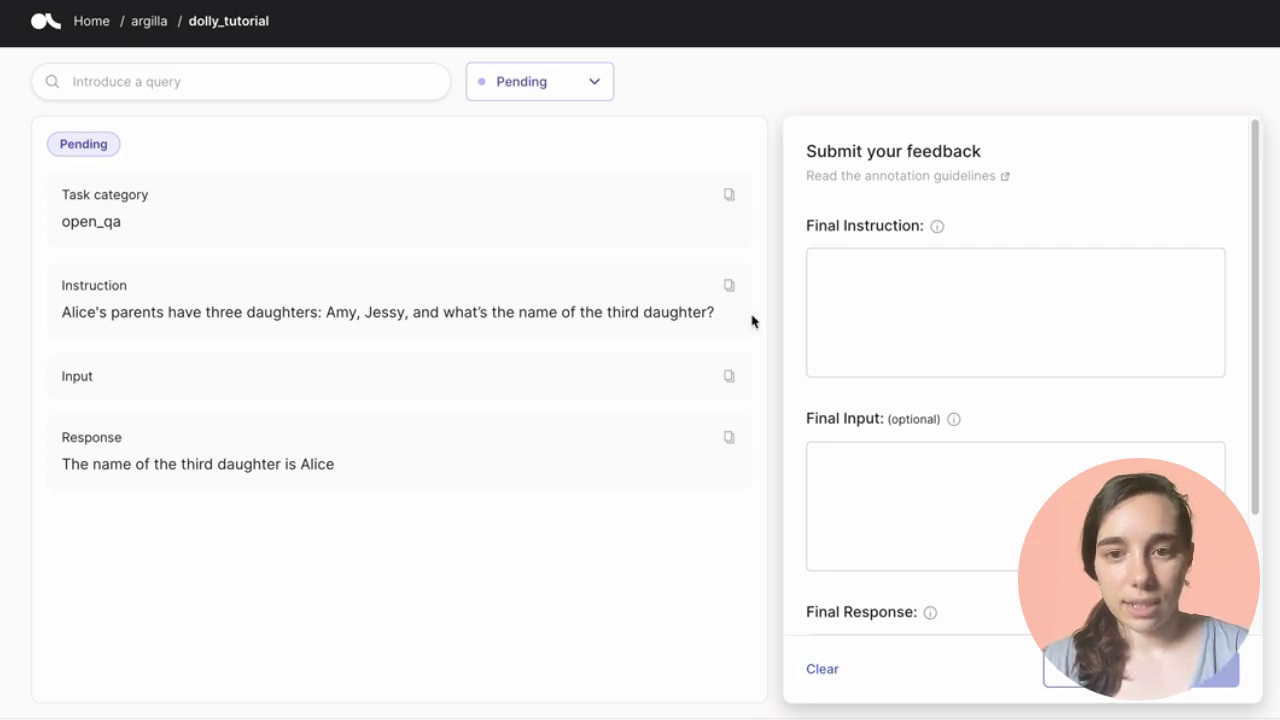
Step: Copy the three-daughters record's instruction and response unchanged into the Final Instruction and Final Response, and submit the record
{"action": "left_click", "coordinate": [730, 289]}
{"action": "left_click", "coordinate": [986, 294]}
{"action": "key", "text": "ctrl+v"}
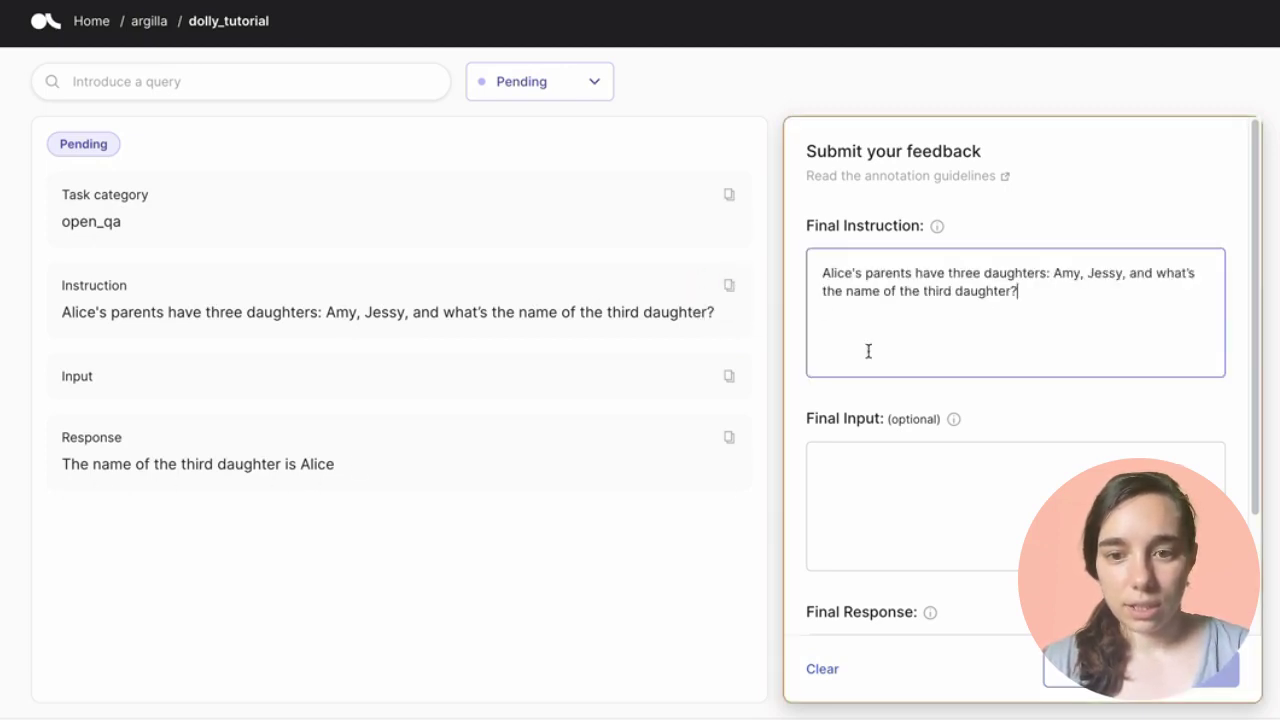
{"action": "left_click", "coordinate": [729, 438]}
{"action": "scroll", "coordinate": [951, 509], "scroll_direction": "down", "scroll_amount": 2}
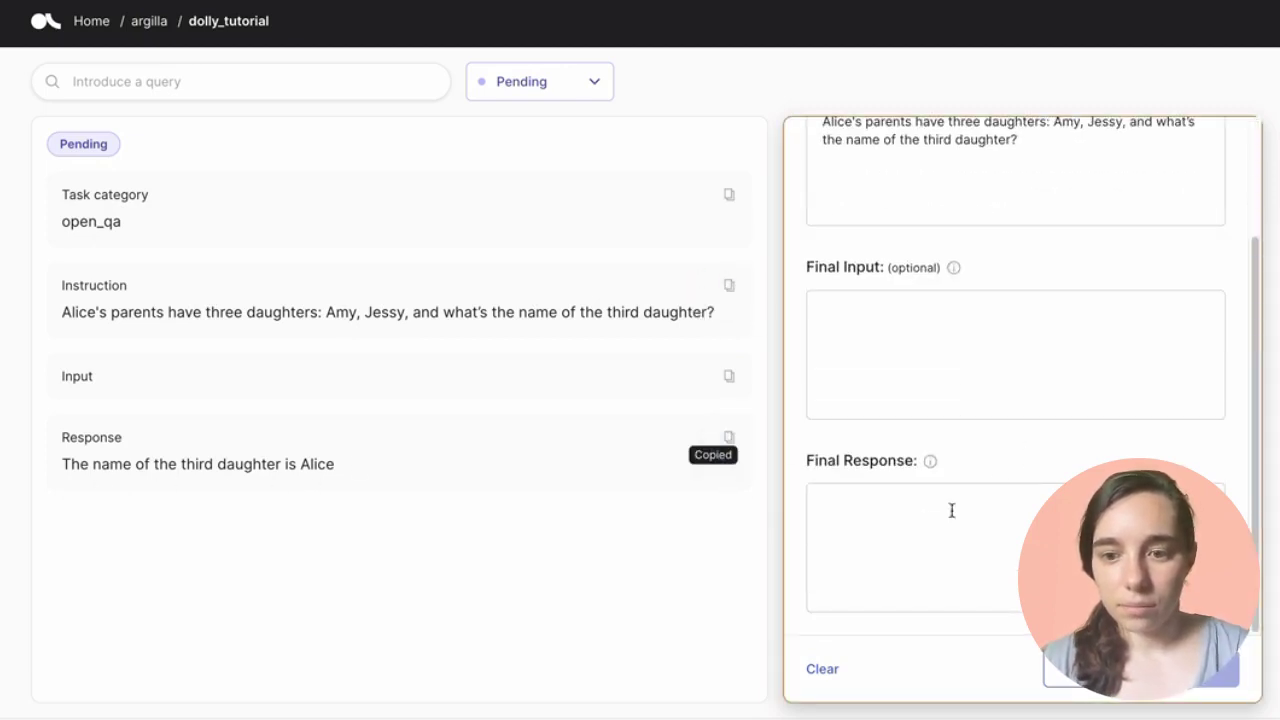
{"action": "left_click", "coordinate": [900, 531]}
{"action": "key", "text": "ctrl+v"}
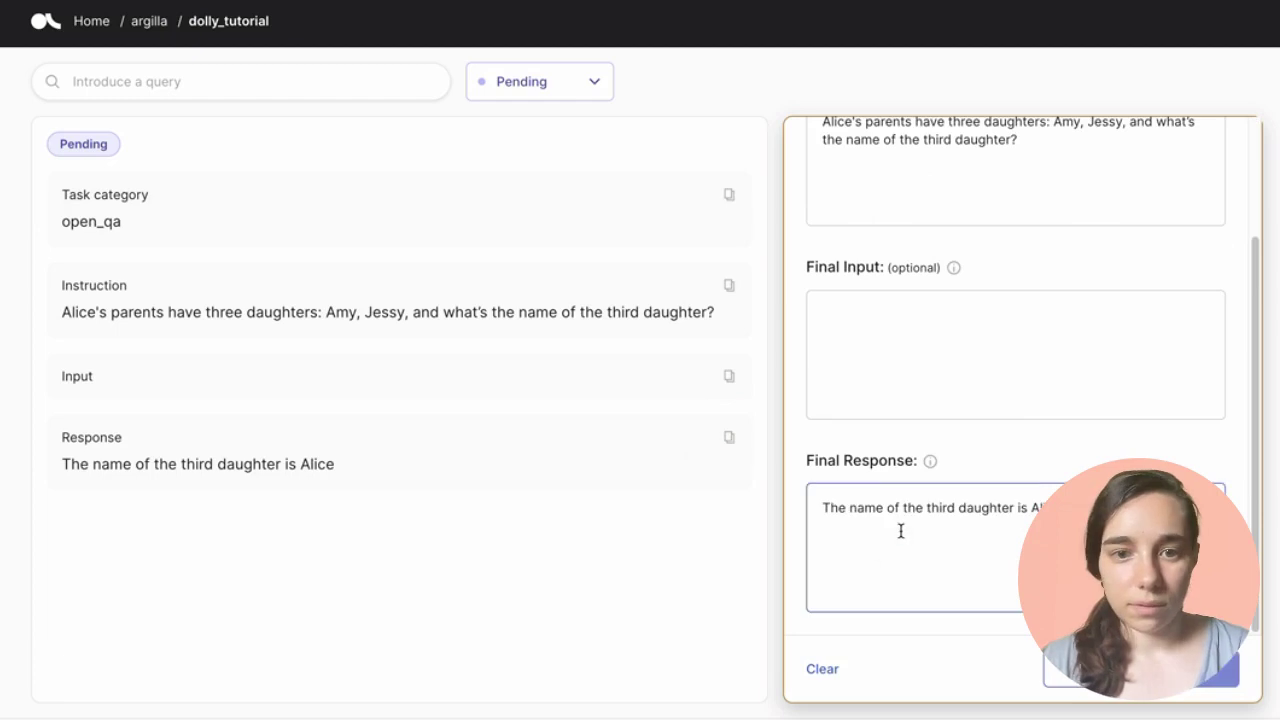
{"action": "left_click", "coordinate": [1219, 668]}
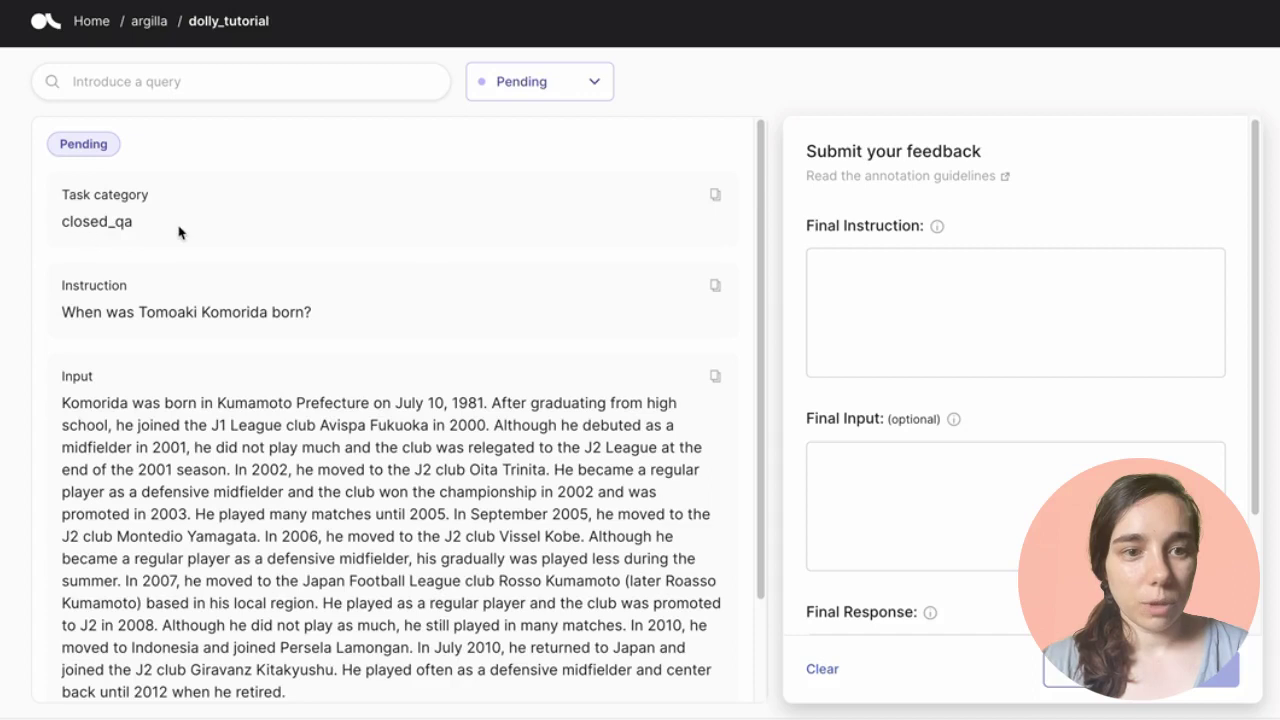
Step: Review the closed_qa record about the footballer's birth date, and copy its instruction and input unchanged into the Final Instruction and Final Input
{"action": "scroll", "coordinate": [404, 287], "scroll_direction": "down", "scroll_amount": 1}
{"action": "scroll", "coordinate": [404, 287], "scroll_direction": "down", "scroll_amount": 1}
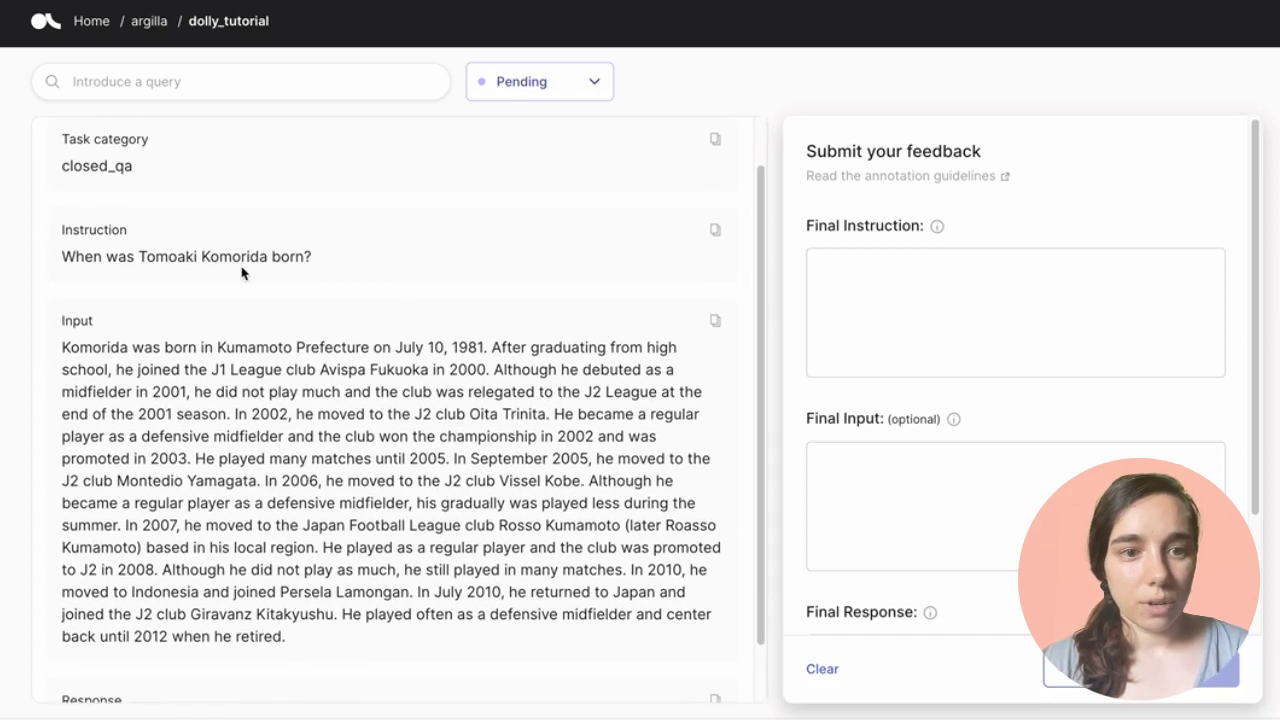
{"action": "scroll", "coordinate": [350, 315], "scroll_direction": "down", "scroll_amount": 1}
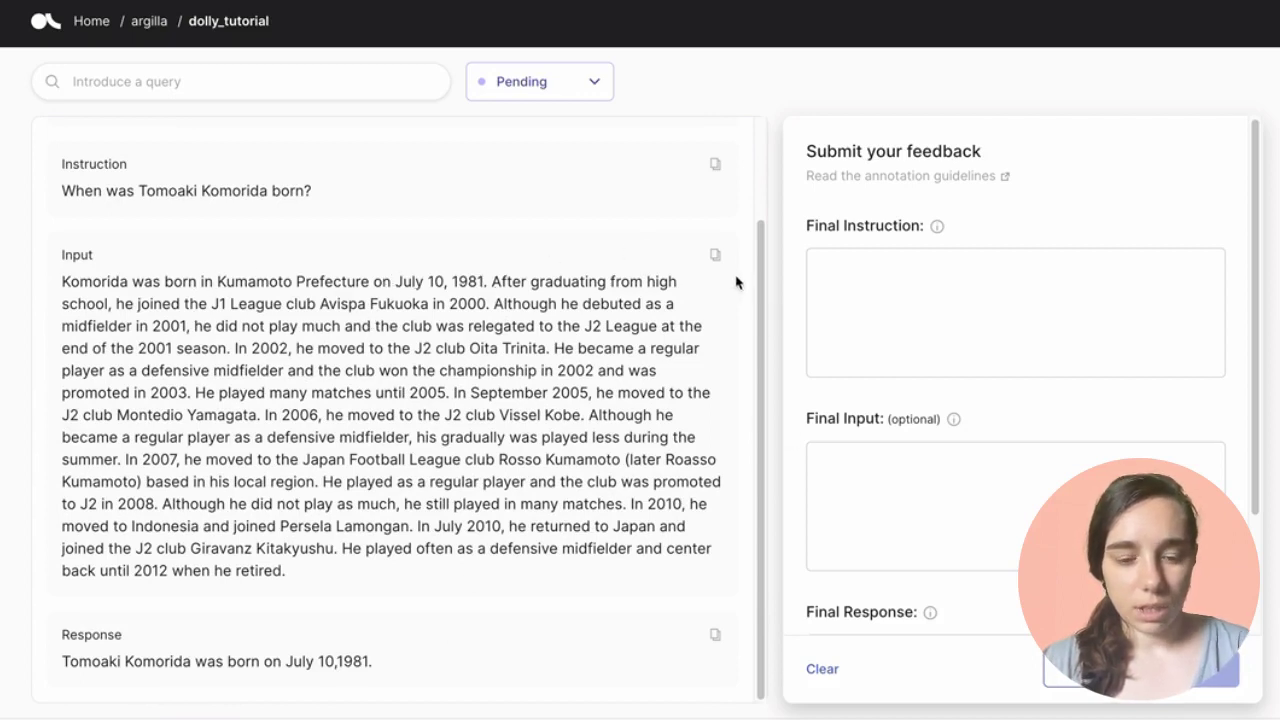
{"action": "left_click", "coordinate": [714, 166]}
{"action": "left_click", "coordinate": [863, 300]}
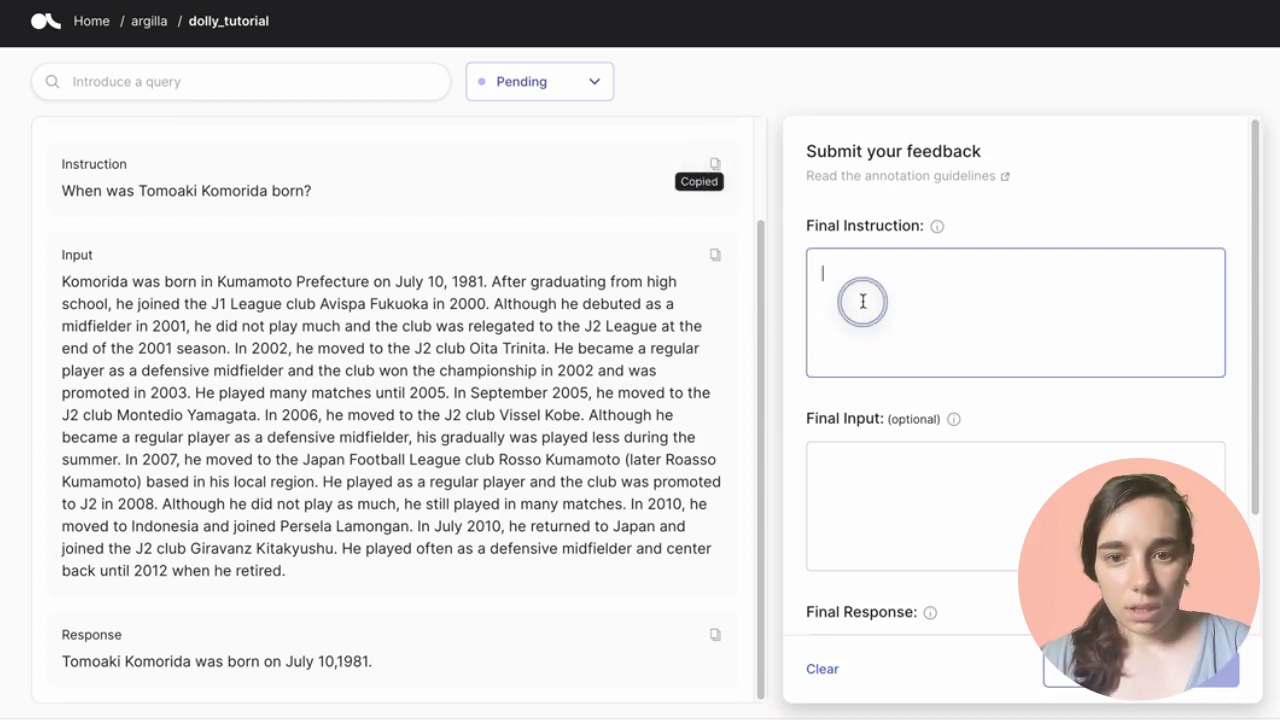
{"action": "key", "text": "ctrl+v"}
{"action": "left_click", "coordinate": [712, 253]}
{"action": "left_click", "coordinate": [909, 469]}
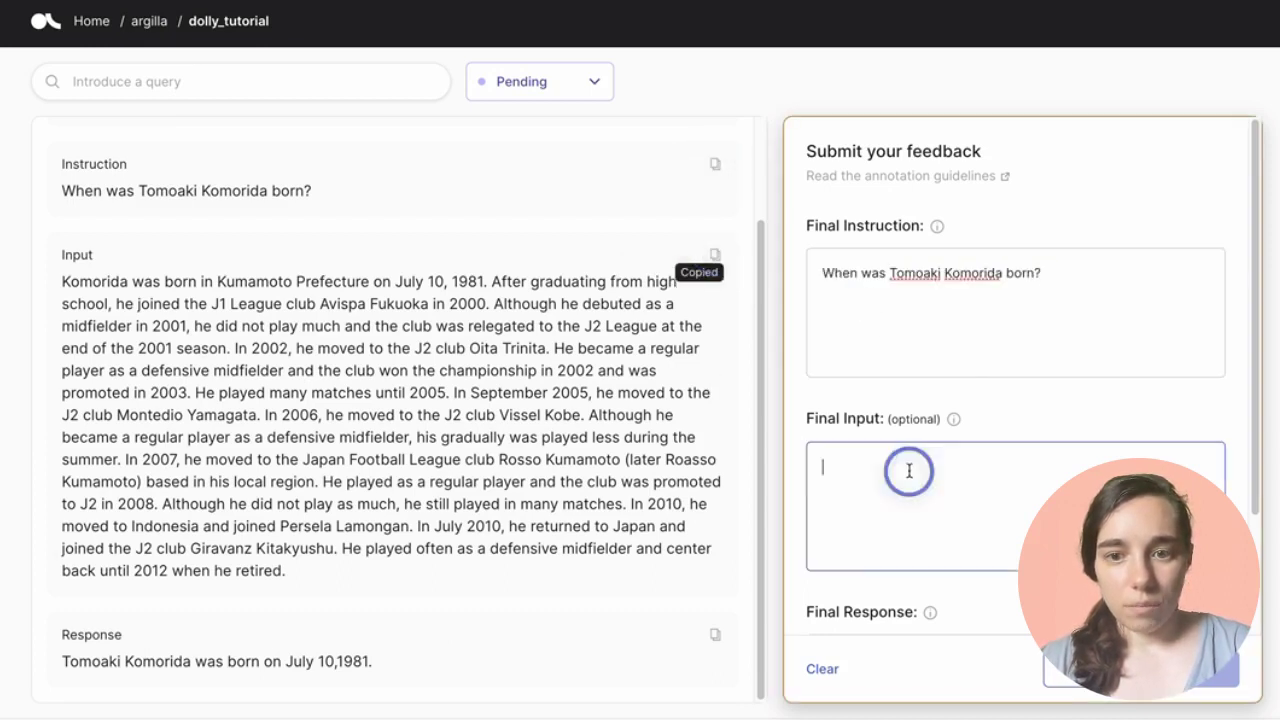
{"action": "key", "text": "ctrl+v"}
{"action": "scroll", "coordinate": [943, 457], "scroll_direction": "down", "scroll_amount": 5}
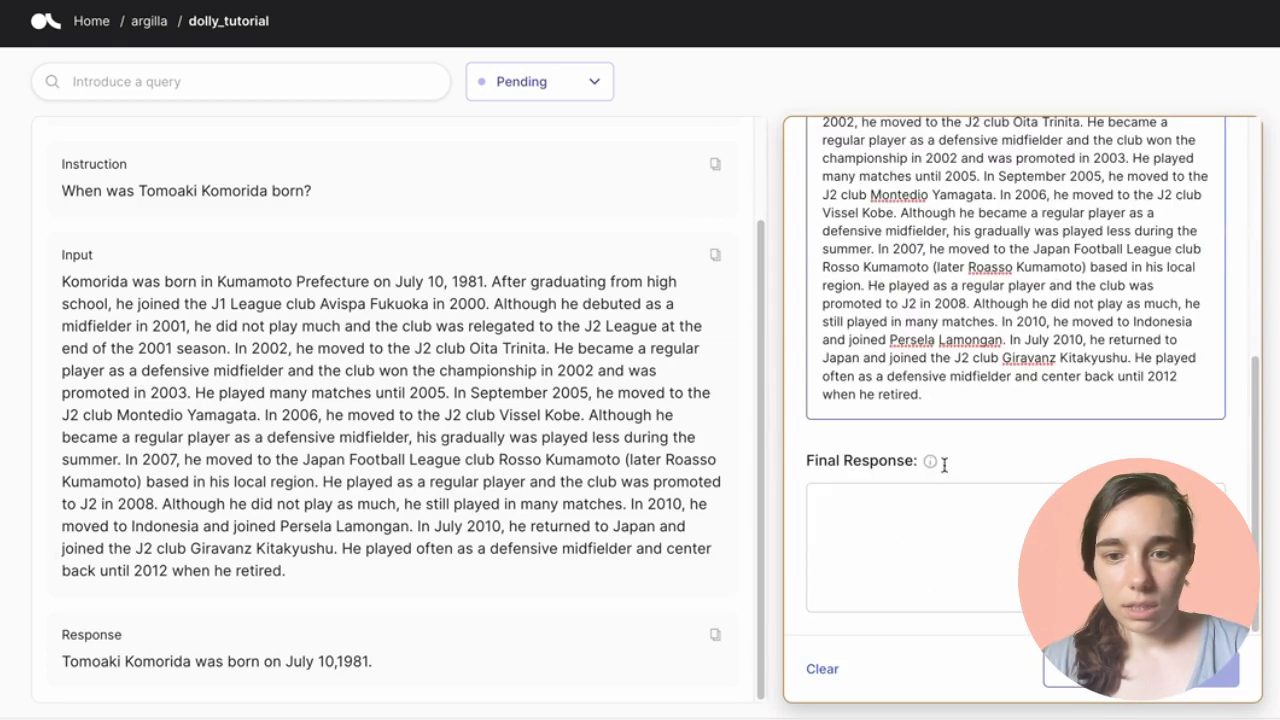
Step: Copy the footballer record's original response into the Final Response, and submit the record
{"action": "left_click", "coordinate": [714, 634]}
{"action": "left_click", "coordinate": [880, 563]}
{"action": "key", "text": "ctrl+v"}
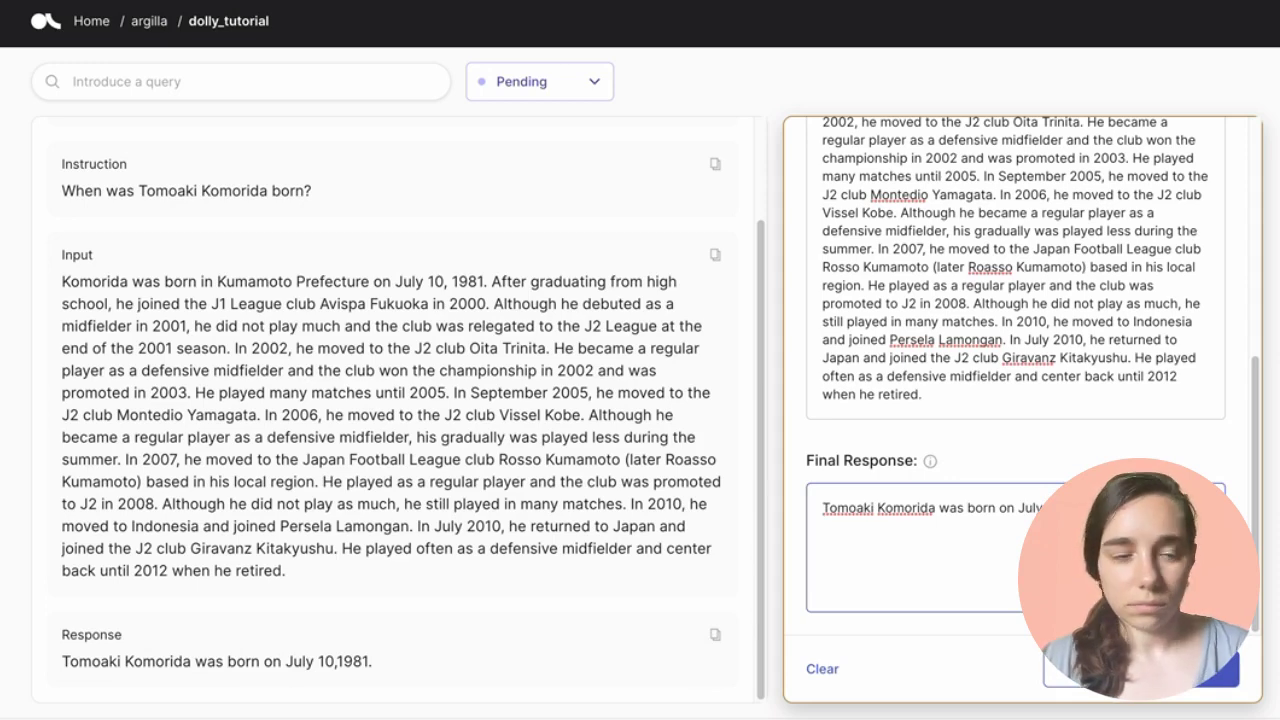
{"action": "key", "text": "ctrl+Return"}
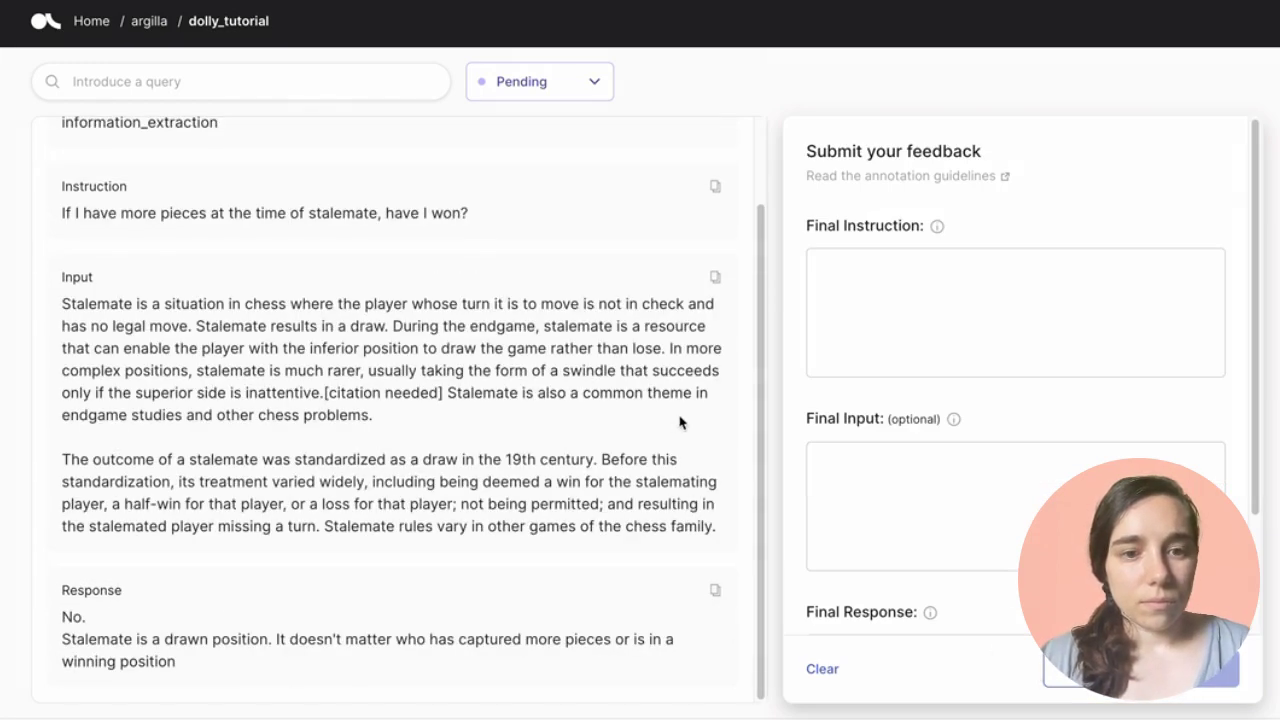
Step: Skip the stalemate and Lollapalooza records without answering, and go to the brainstorming record "Why mobile is bad for human"
{"action": "scroll", "coordinate": [679, 423], "scroll_direction": "up", "scroll_amount": 2}
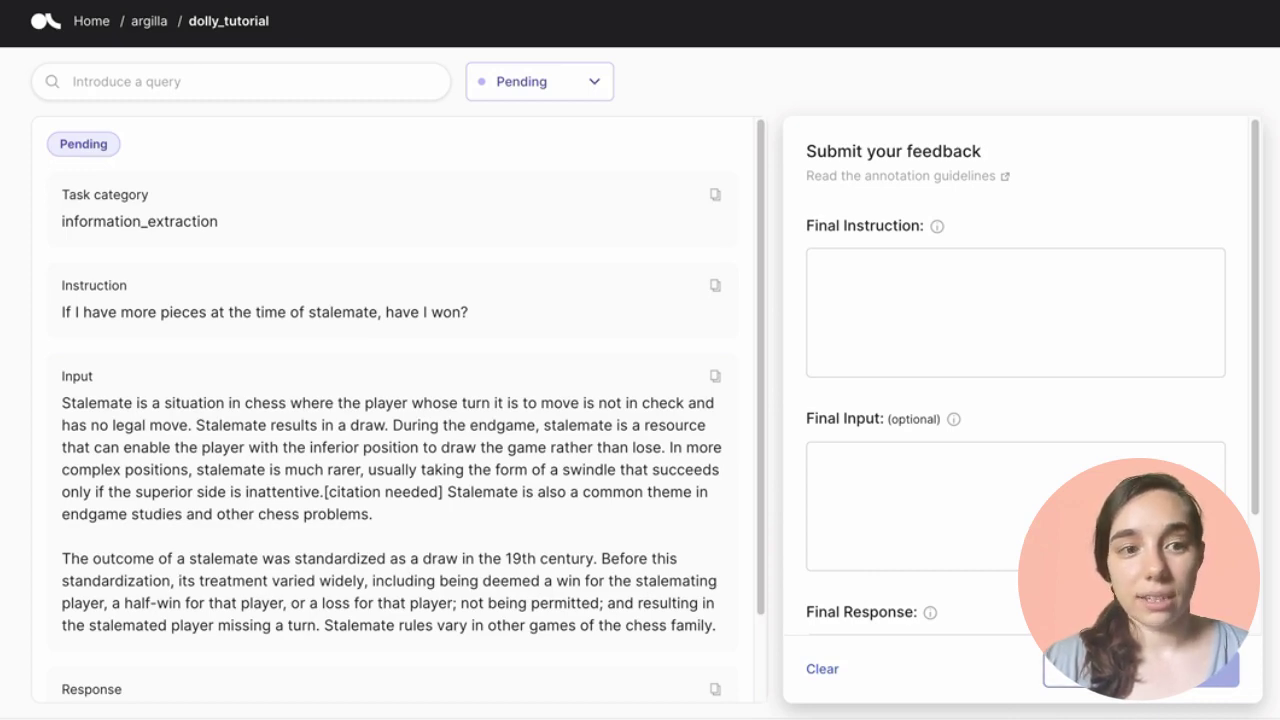
{"action": "key", "text": "ctrl+Right"}
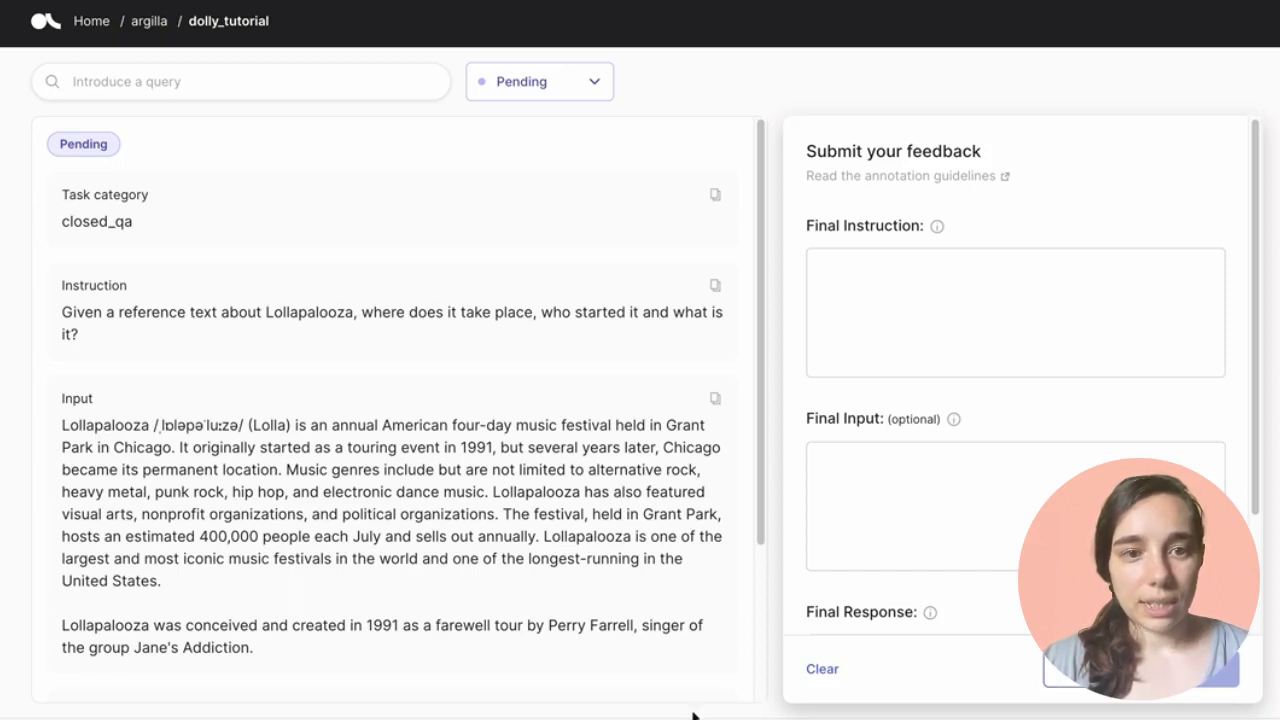
{"action": "key", "text": "ctrl+Right"}
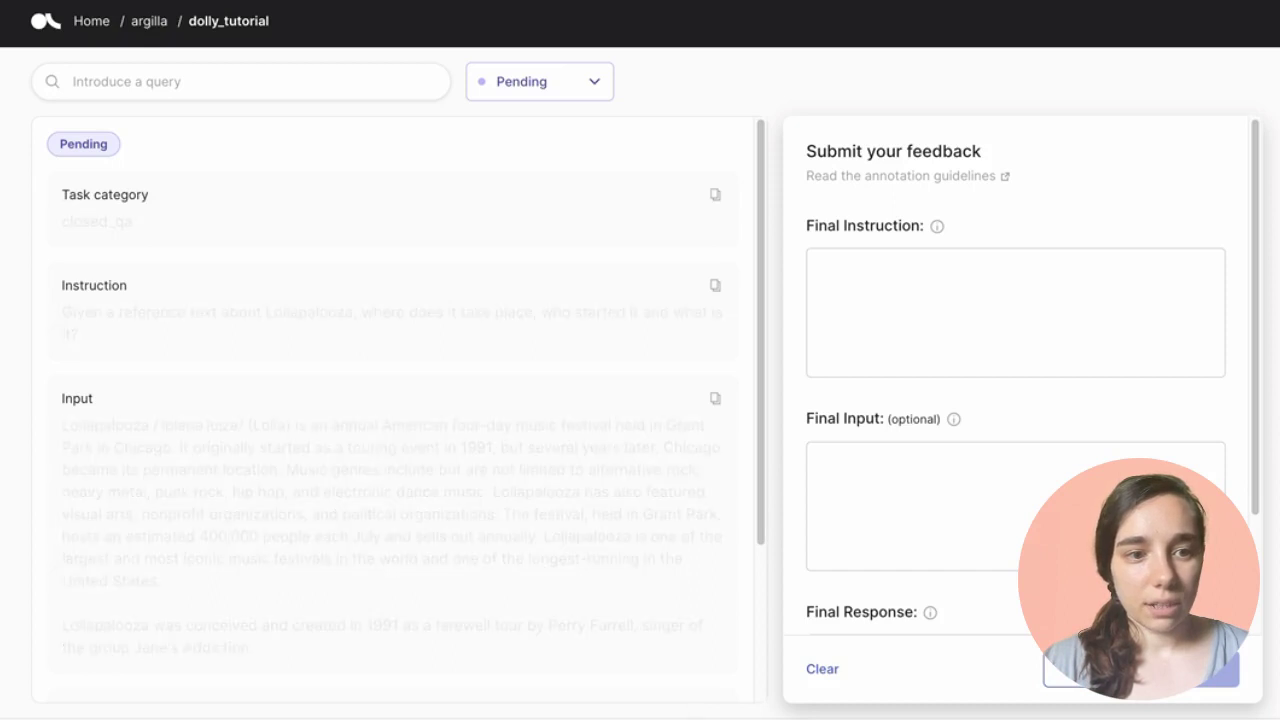
{"action": "key", "text": "ctrl+Right"}
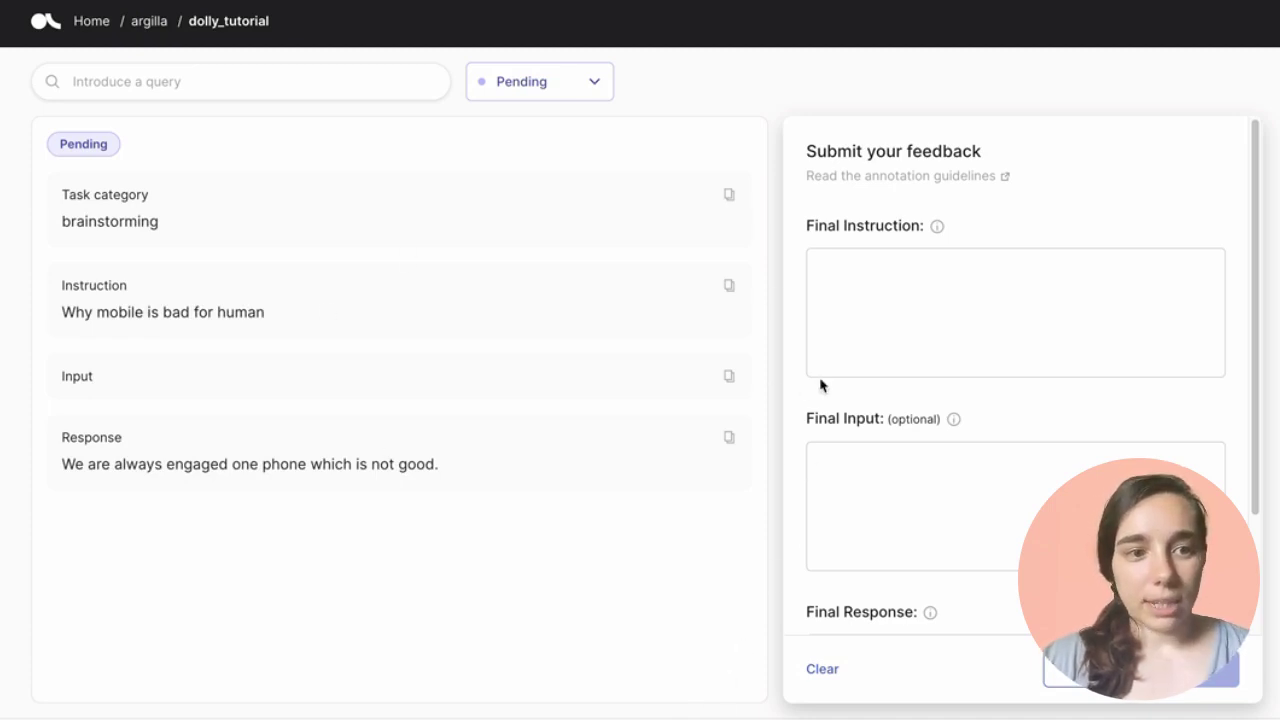
Step: Copy the brainstorming record's original instruction into the Final Instruction answer
{"action": "left_click", "coordinate": [729, 286]}
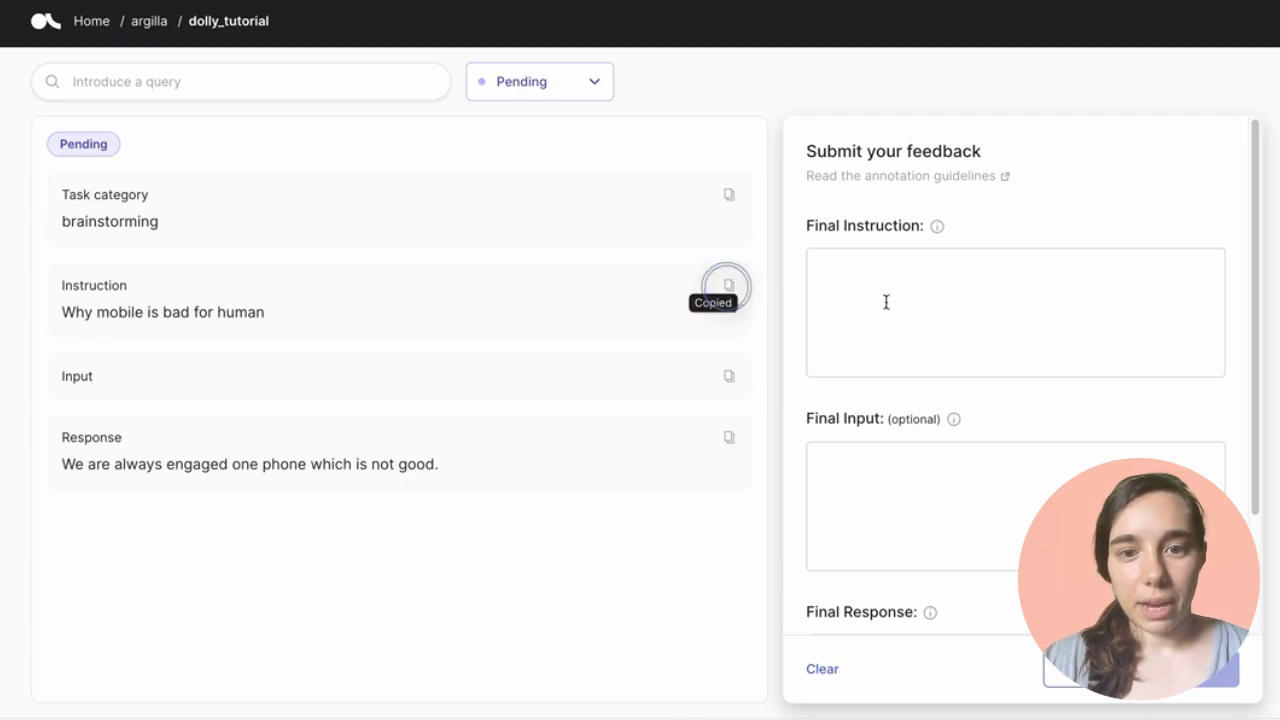
{"action": "left_click", "coordinate": [959, 314]}
{"action": "key", "text": "ctrl+v"}
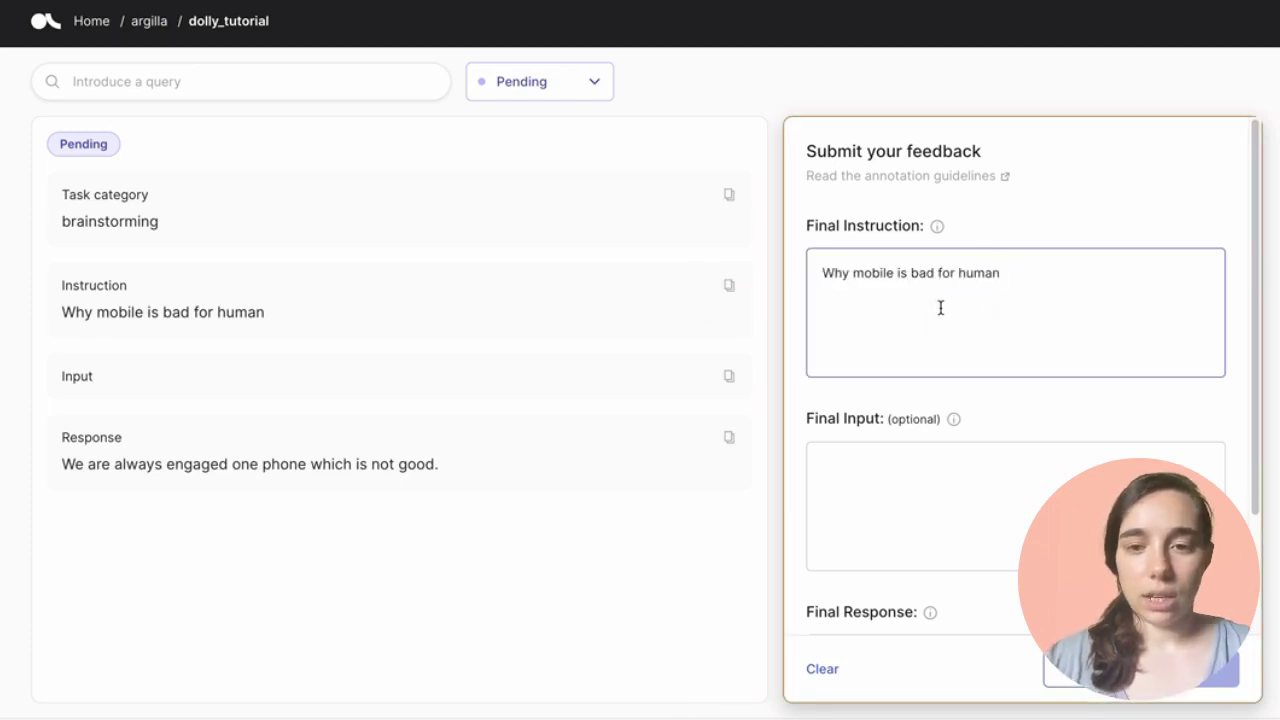
Step: Correct the brainstorming record's Final Instruction to read "Why are mobile phones bad for humans?"
{"action": "left_click", "coordinate": [851, 273]}
{"action": "type", "text": "are"}
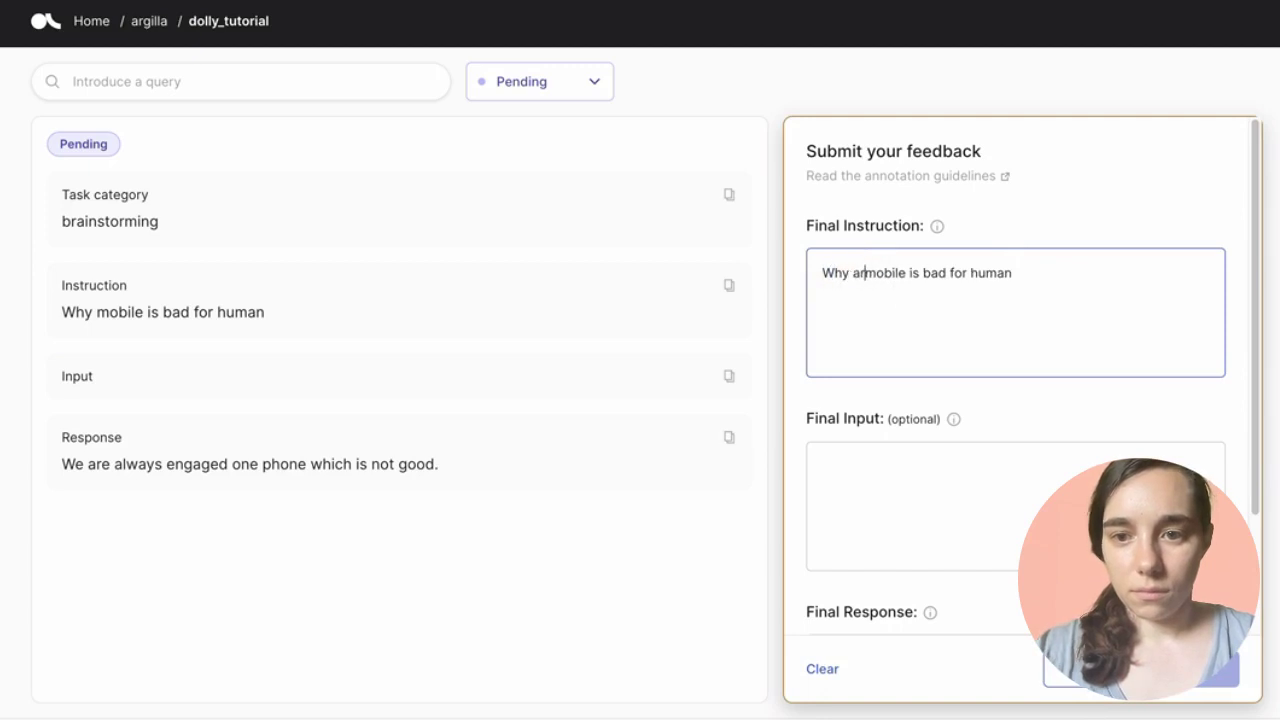
{"action": "left_click", "coordinate": [914, 276]}
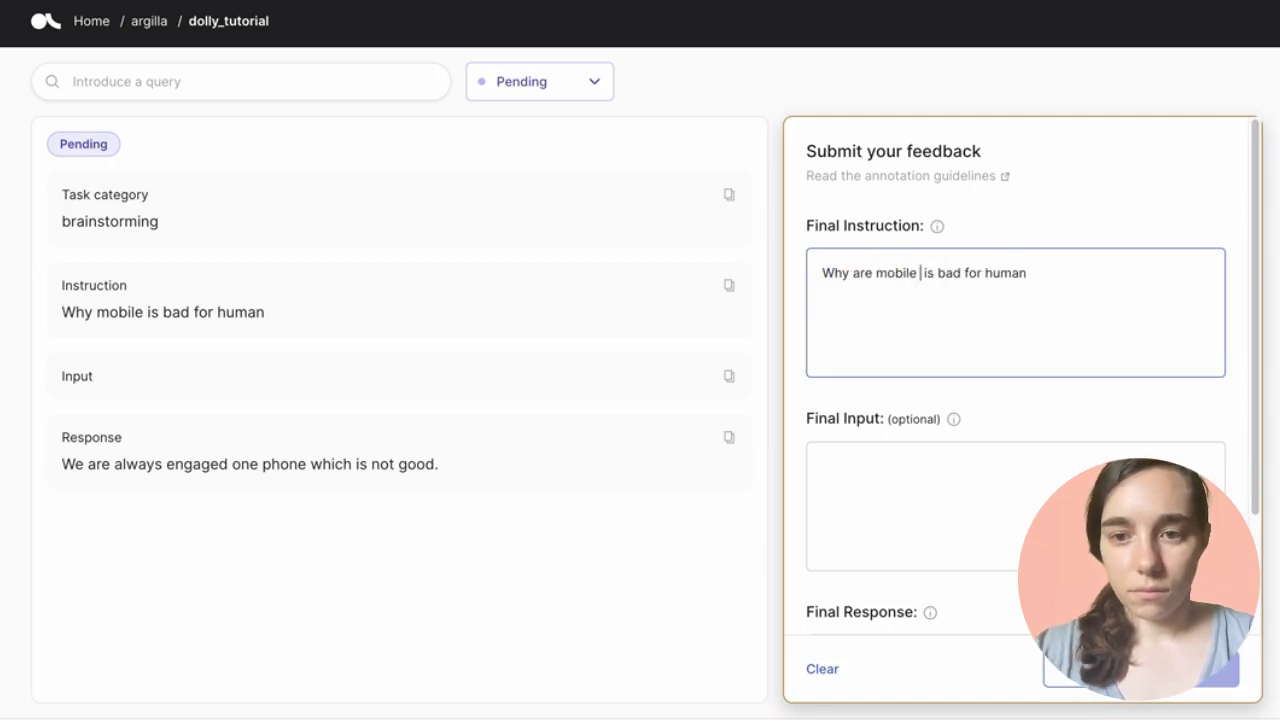
{"action": "type", "text": "phone"}
{"action": "key", "text": "BackSpace"}
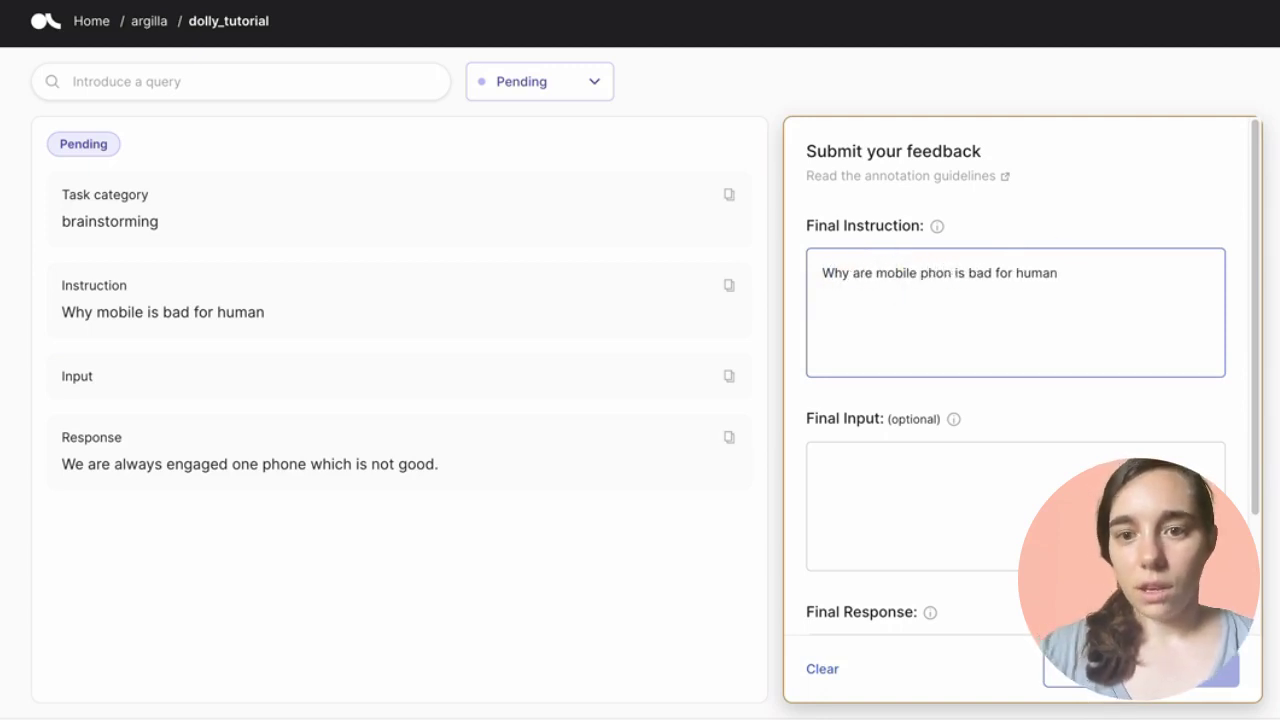
{"action": "type", "text": "es"}
{"action": "left_click", "coordinate": [974, 273]}
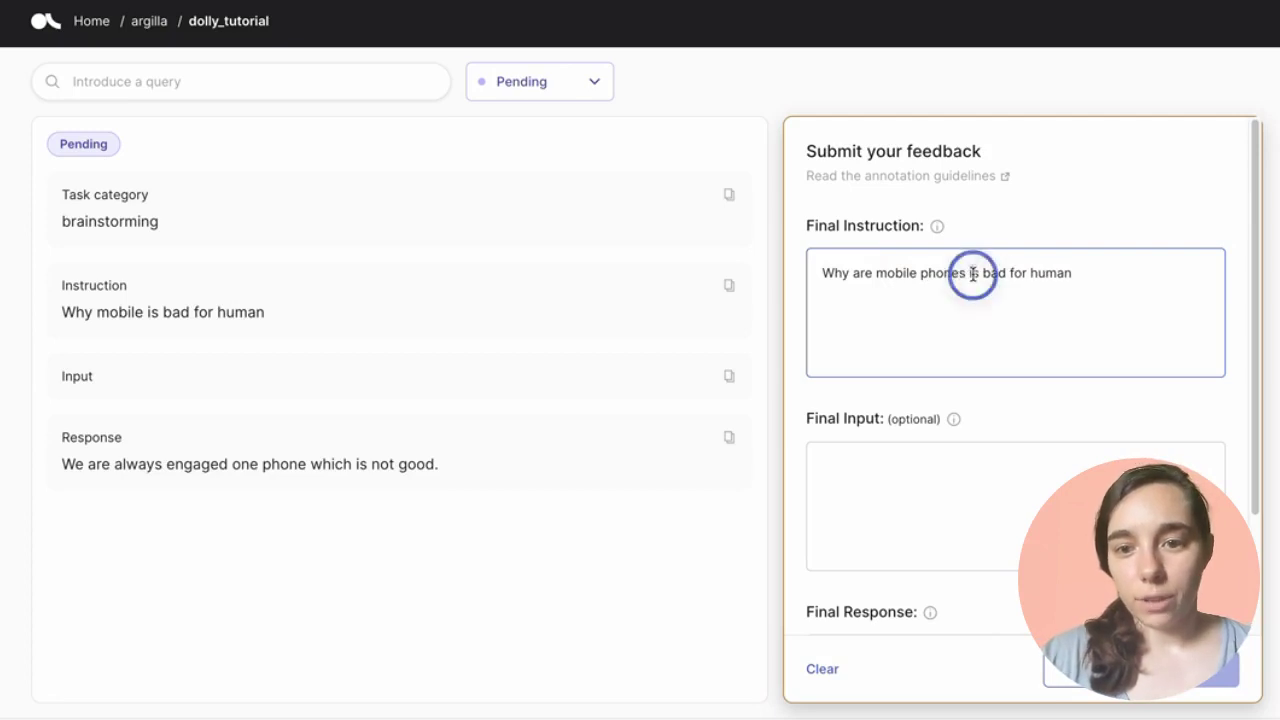
{"action": "key", "text": "BackSpace"}
{"action": "key", "text": "BackSpace"}
{"action": "key", "text": "BackSpace"}
{"action": "left_click", "coordinate": [1080, 274]}
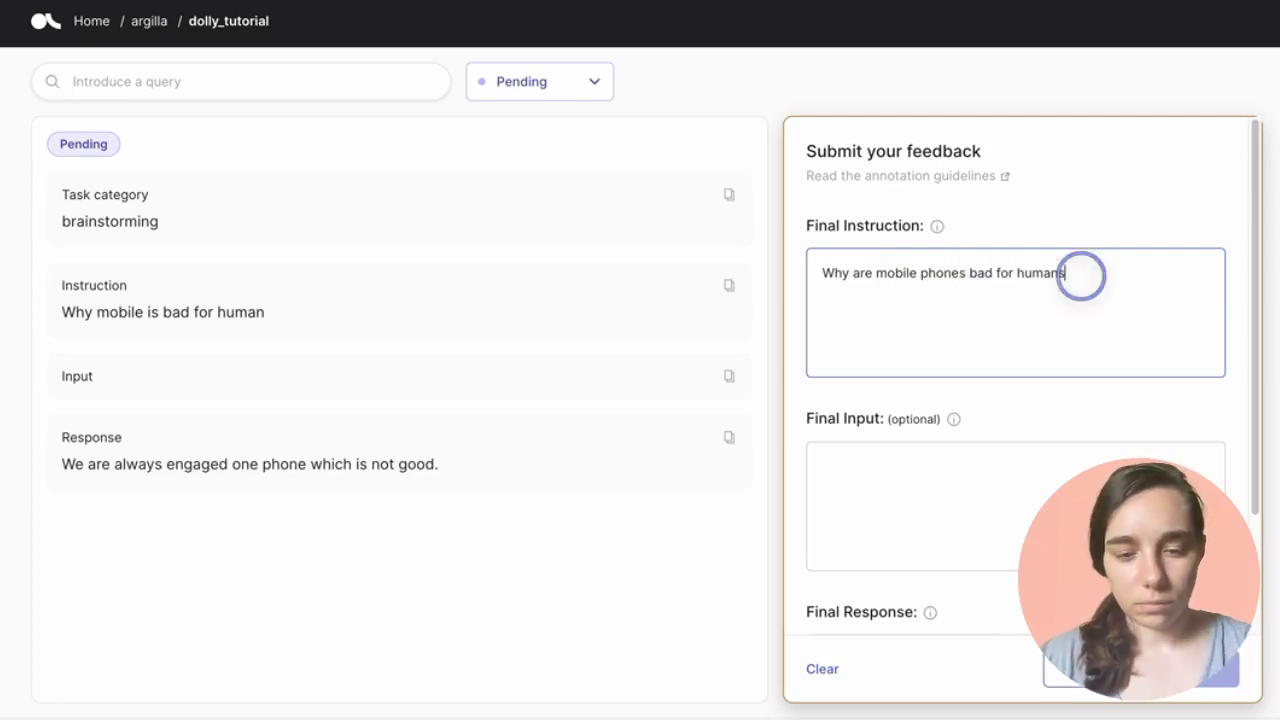
{"action": "type", "text": "s?"}
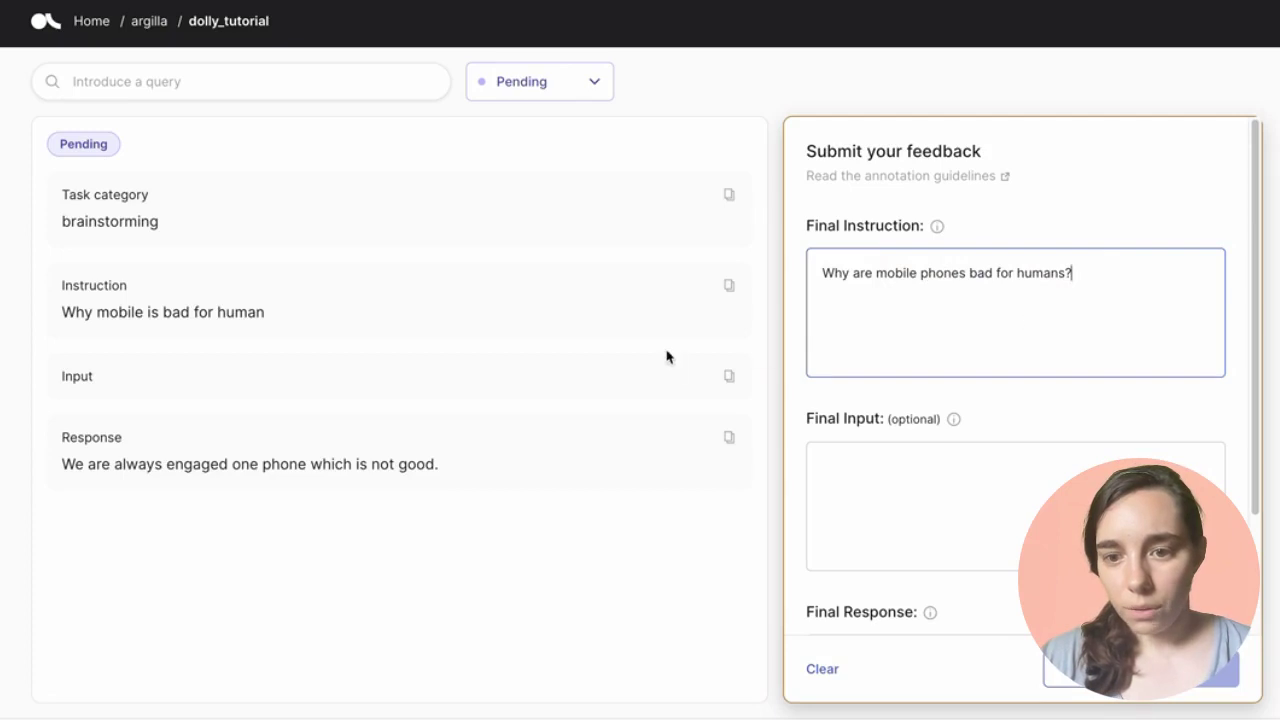
{"action": "left_click", "coordinate": [729, 437]}
{"action": "scroll", "coordinate": [1020, 434], "scroll_direction": "down", "scroll_amount": 3}
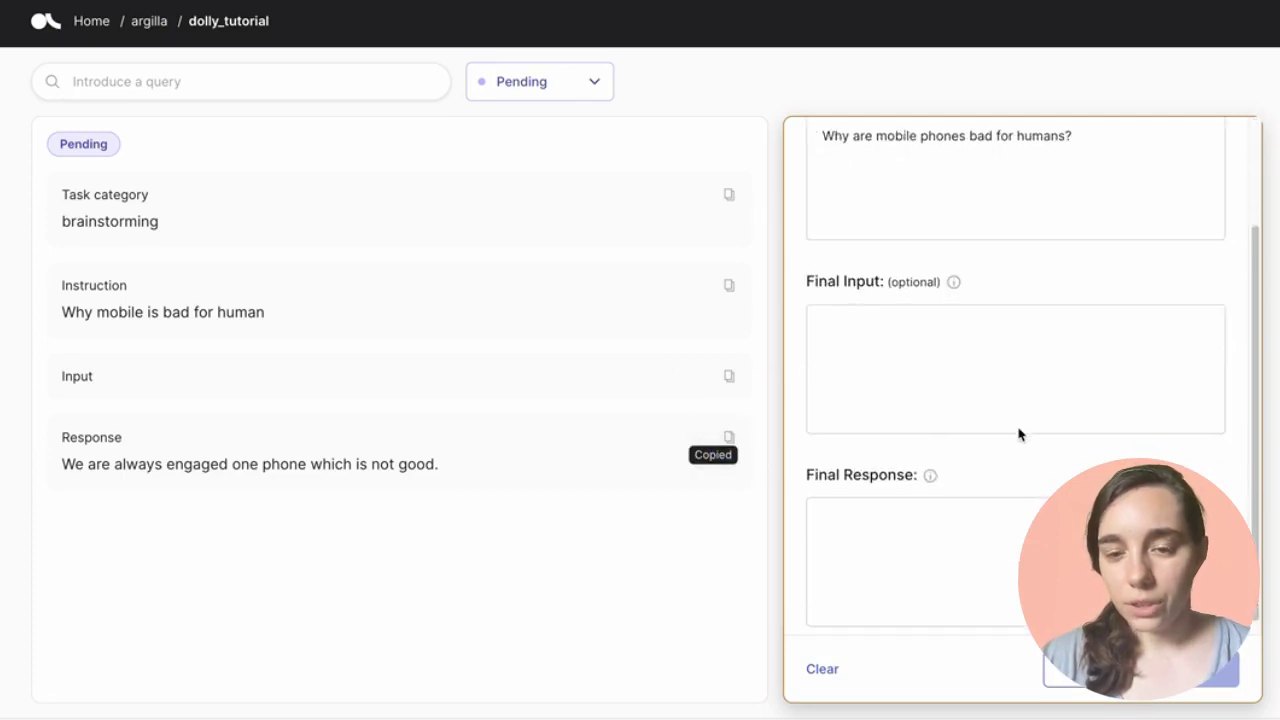
{"action": "left_click", "coordinate": [900, 517]}
{"action": "key", "text": "ctrl+v"}
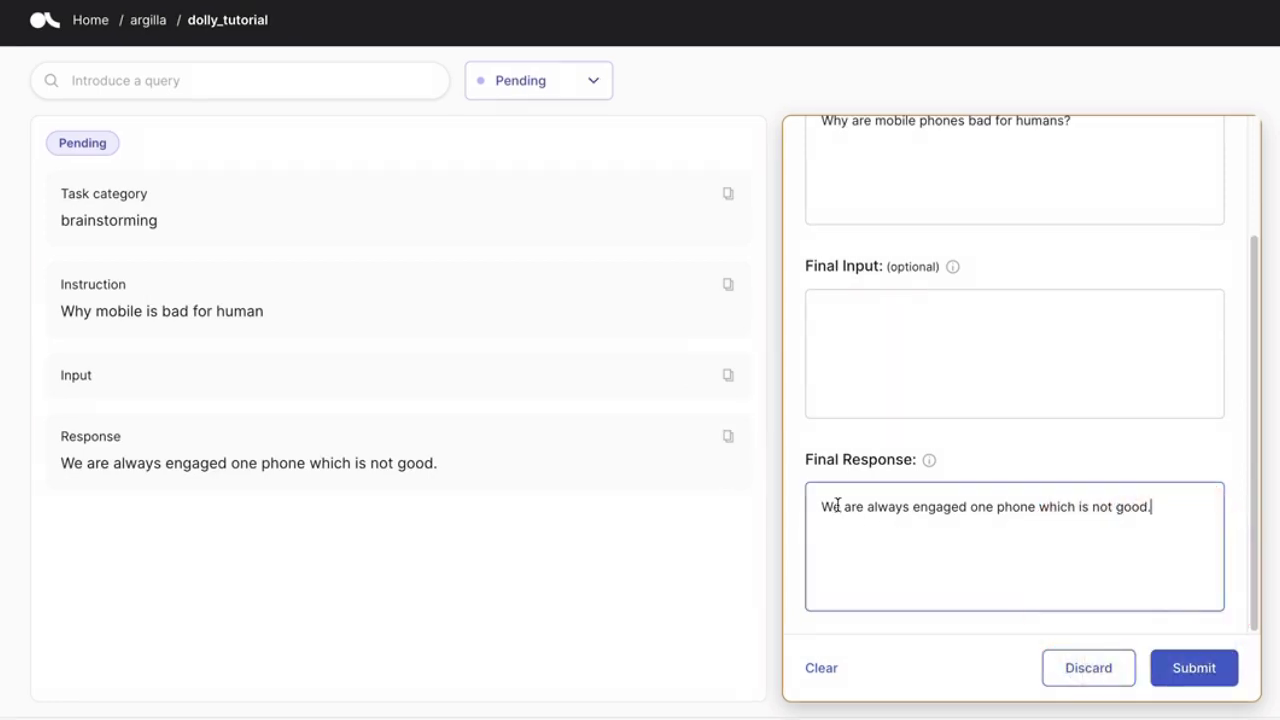
{"action": "triple_click", "coordinate": [1063, 497]}
{"action": "key", "text": "BackSpace"}
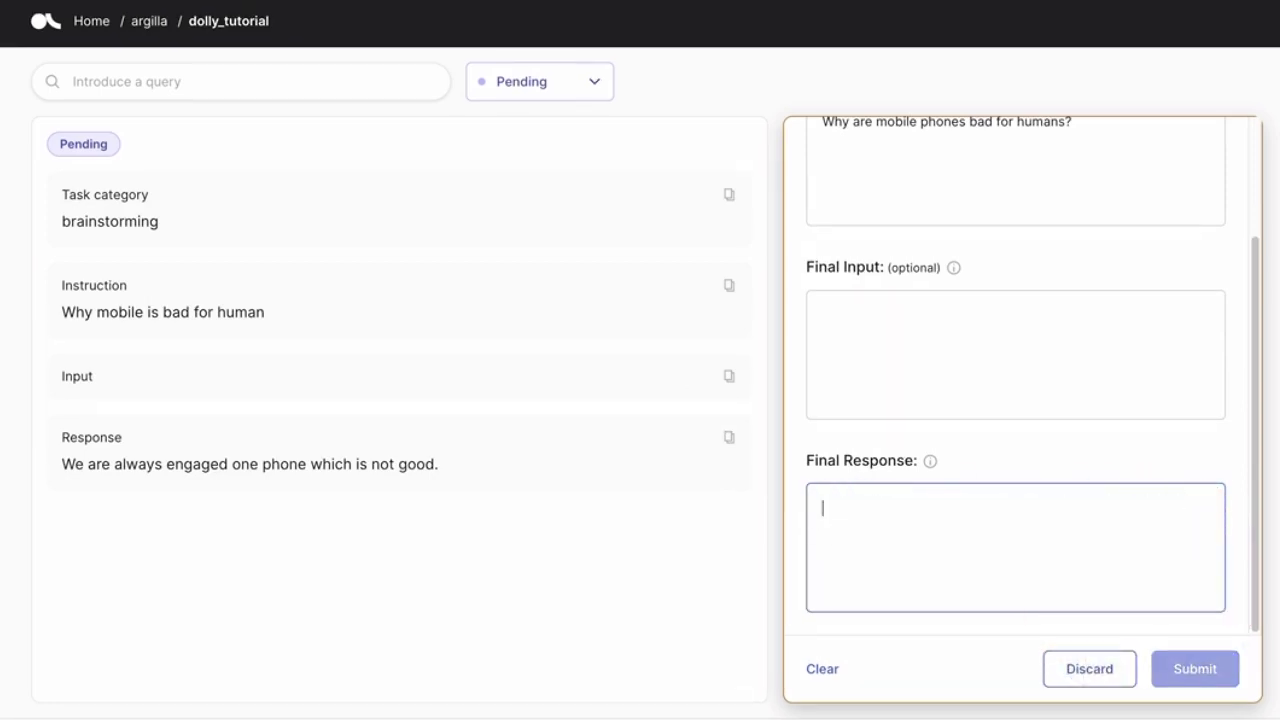
Step: Write the Final Response "Mobile phones have a lot of positive aspects, but they are also highly addictive." and submit the record
{"action": "type", "text": "Mobile phones have a "}
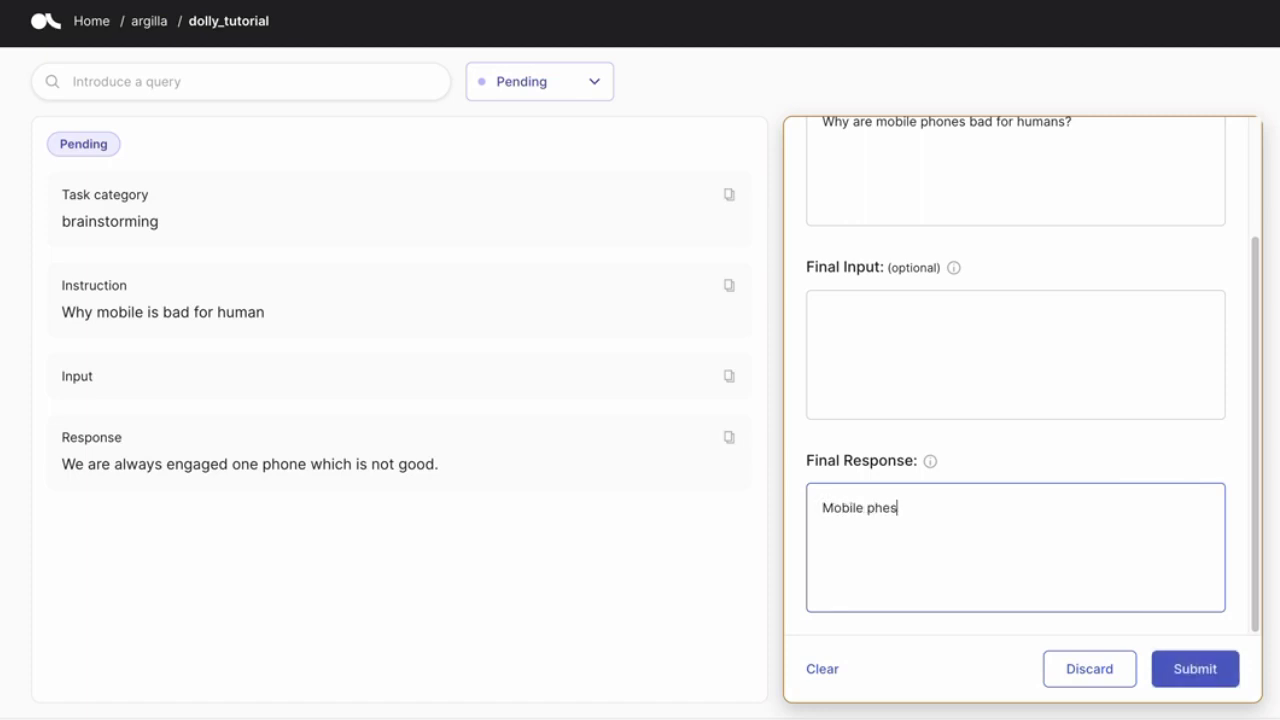
{"action": "type", "text": "lot of po"}
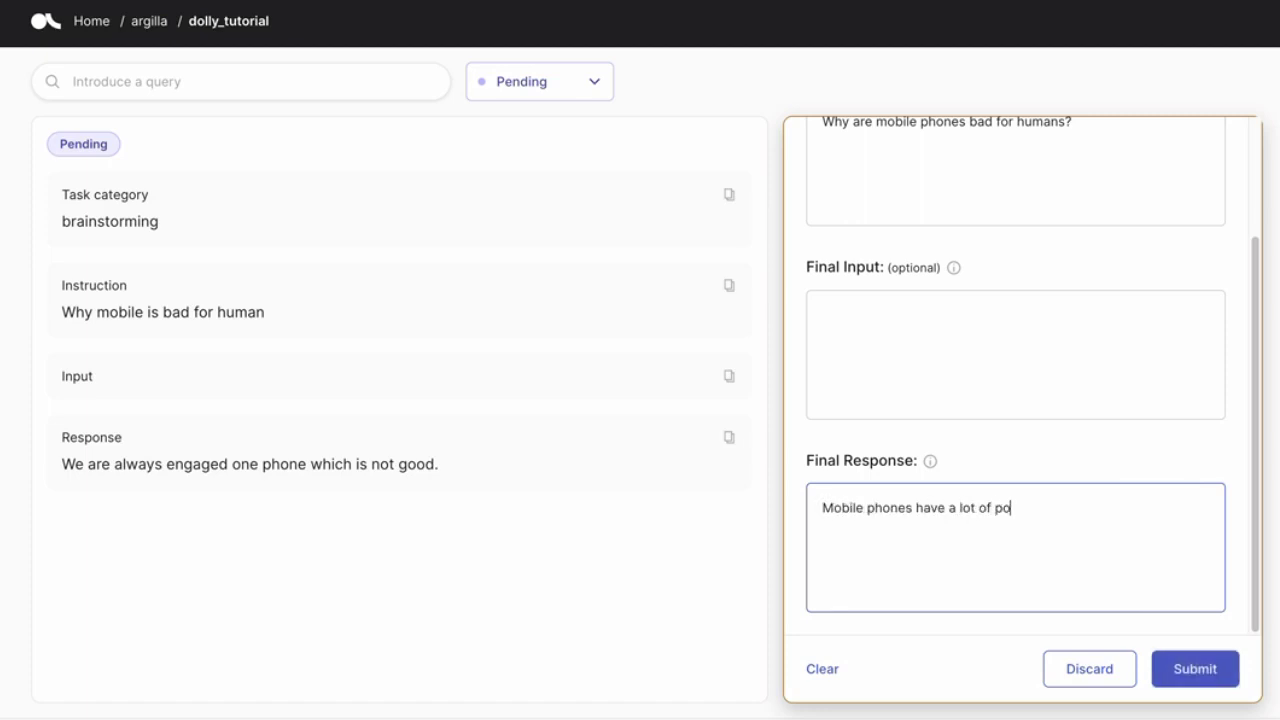
{"action": "type", "text": "sitive aspects, but they a"}
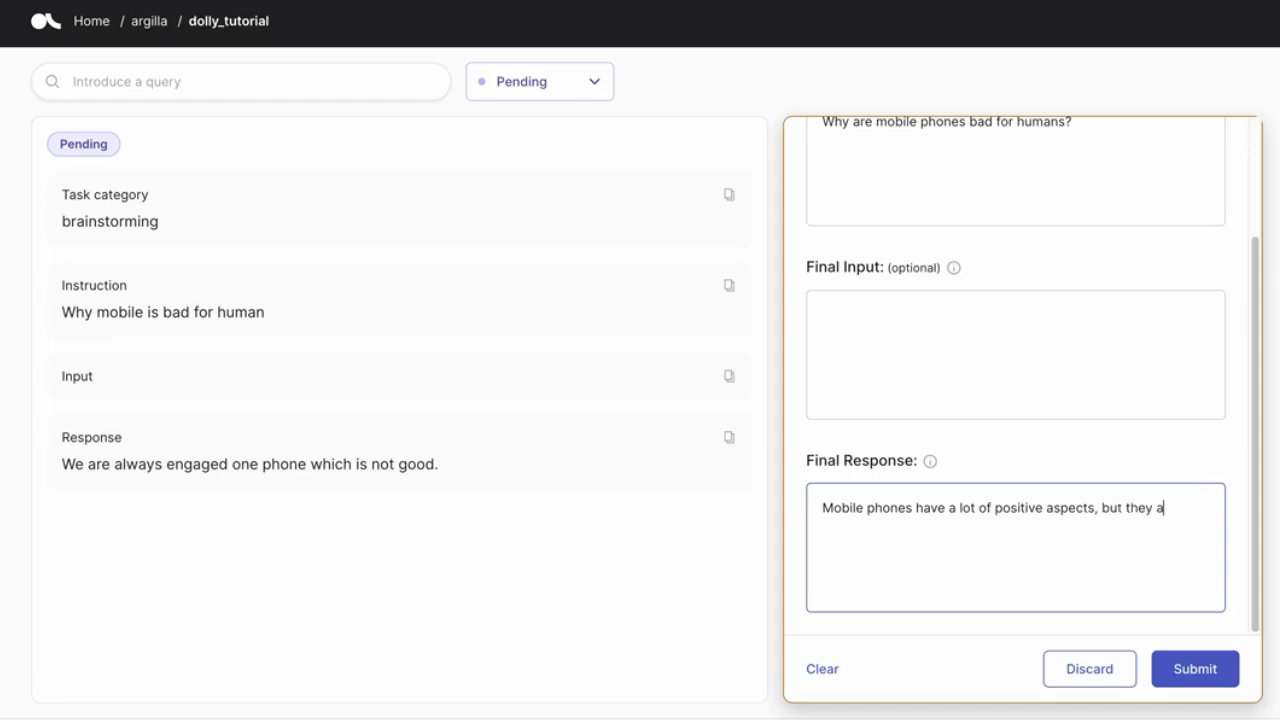
{"action": "type", "text": "re also highly addictive."}
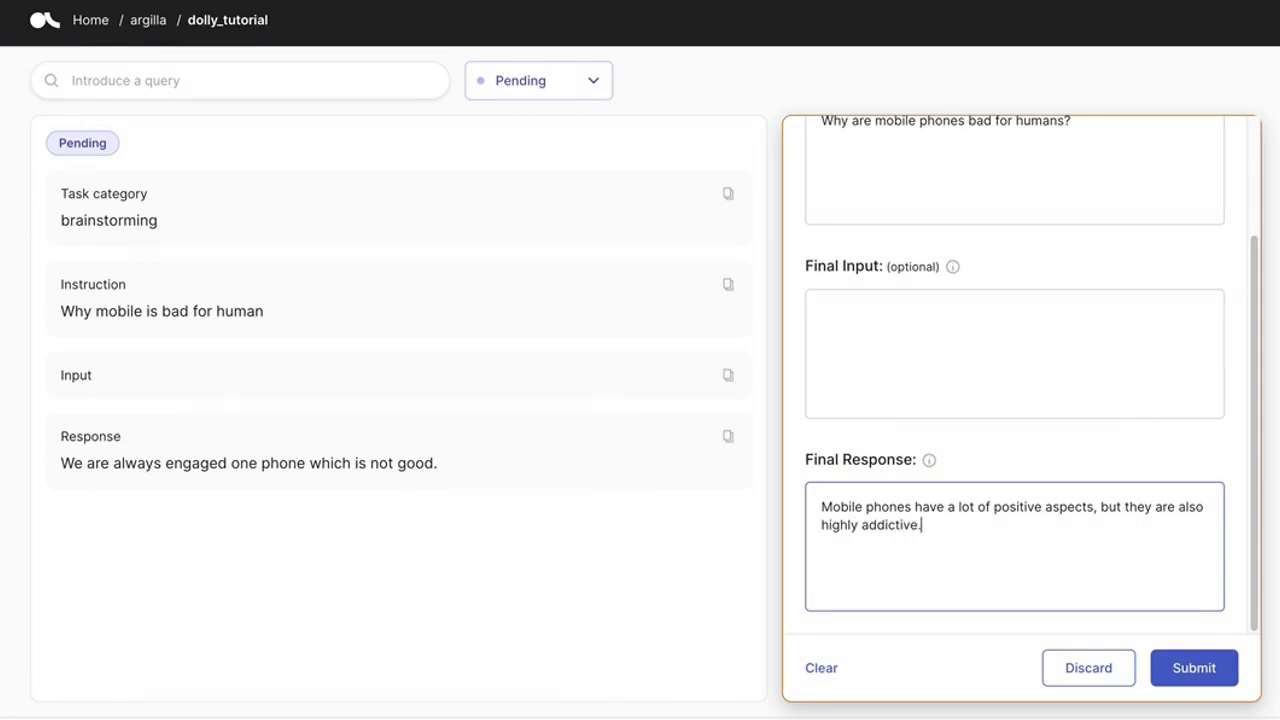
{"action": "left_click", "coordinate": [1191, 675]}
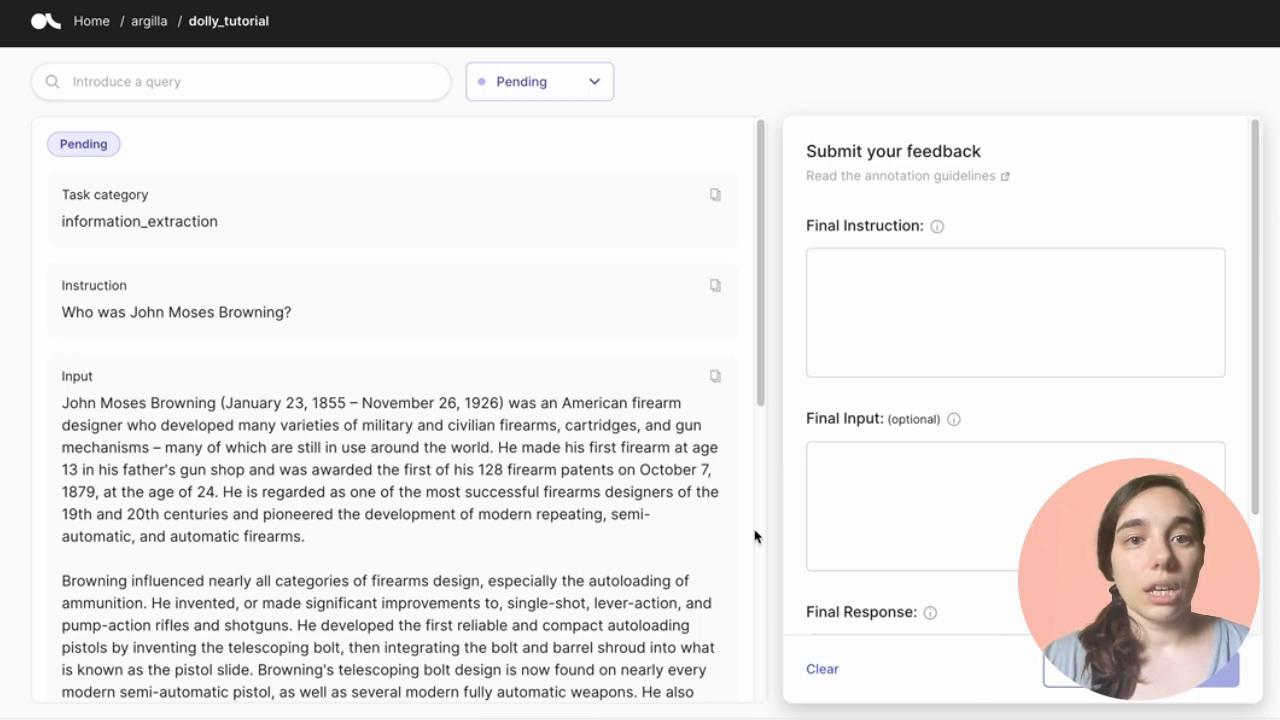
Step: Search the pending records for "spain"
{"action": "left_click", "coordinate": [140, 82]}
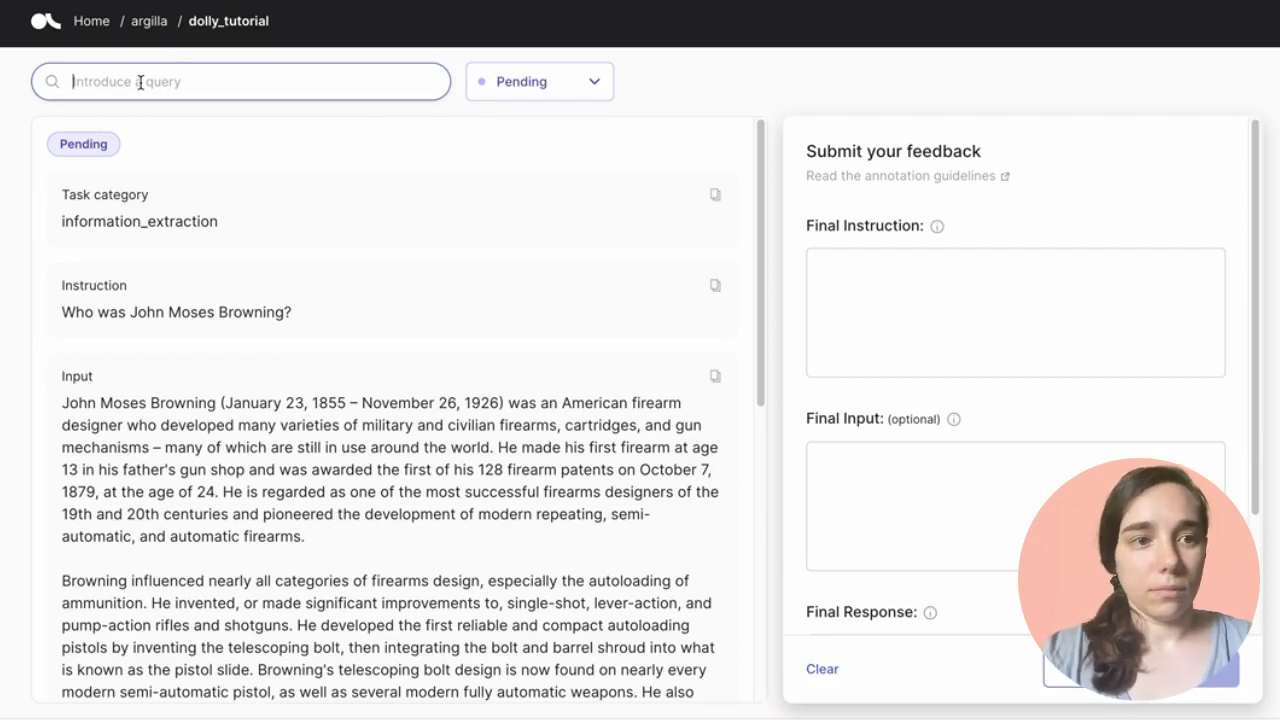
{"action": "type", "text": "spain"}
{"action": "key", "text": "Return"}
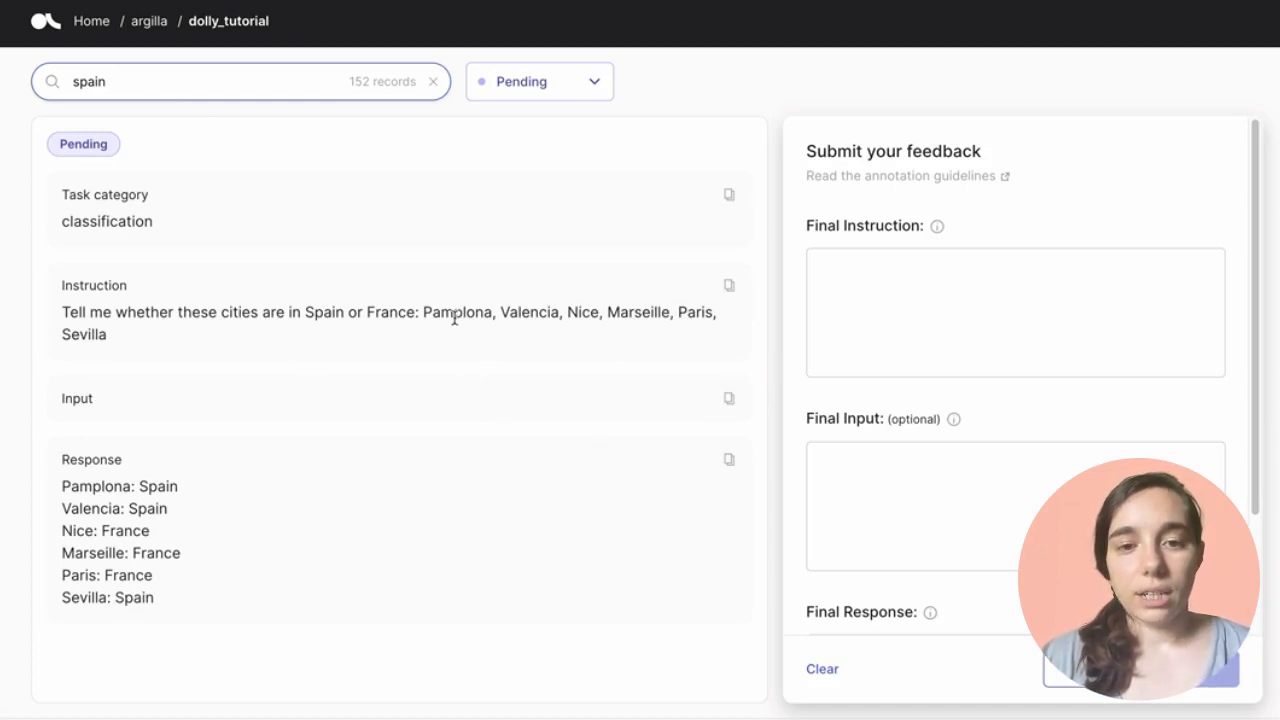
Step: Copy the Spain-or-France record's instruction into the Final Instruction, and move its city list, Pamplona to Sevilla, into the Final Input
{"action": "left_click", "coordinate": [729, 285]}
{"action": "left_click", "coordinate": [917, 305]}
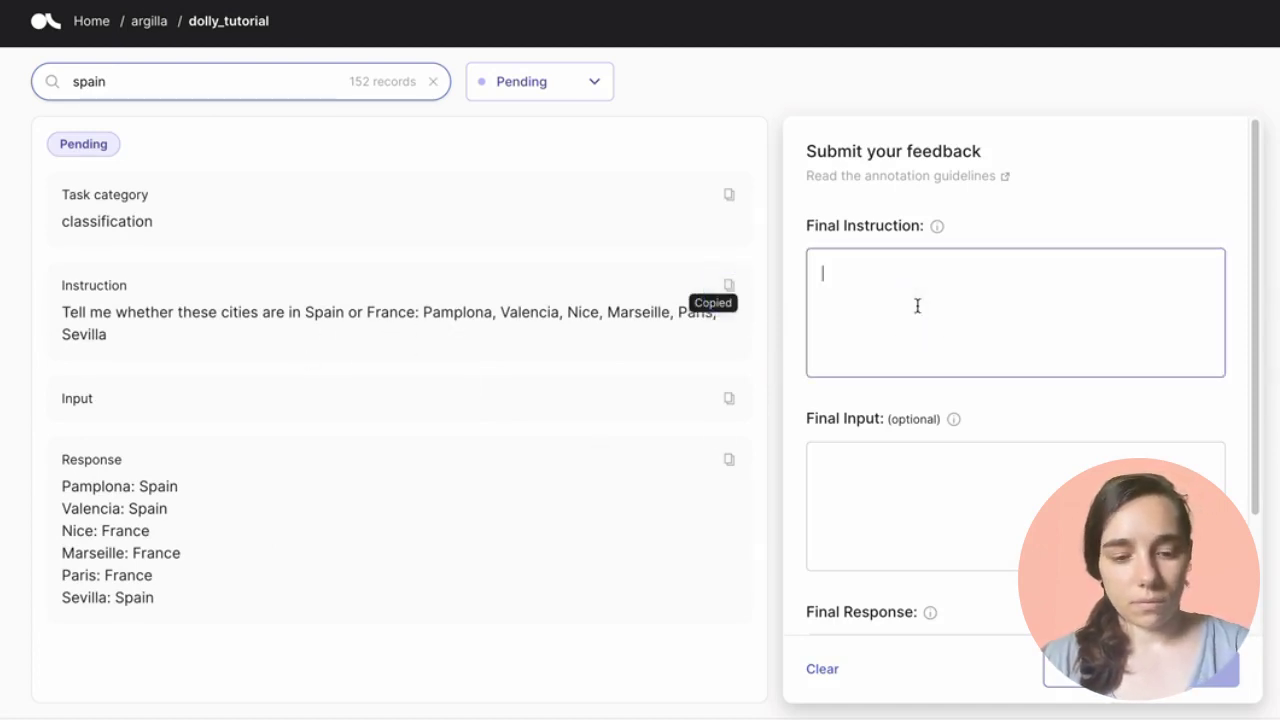
{"action": "key", "text": "ctrl+v"}
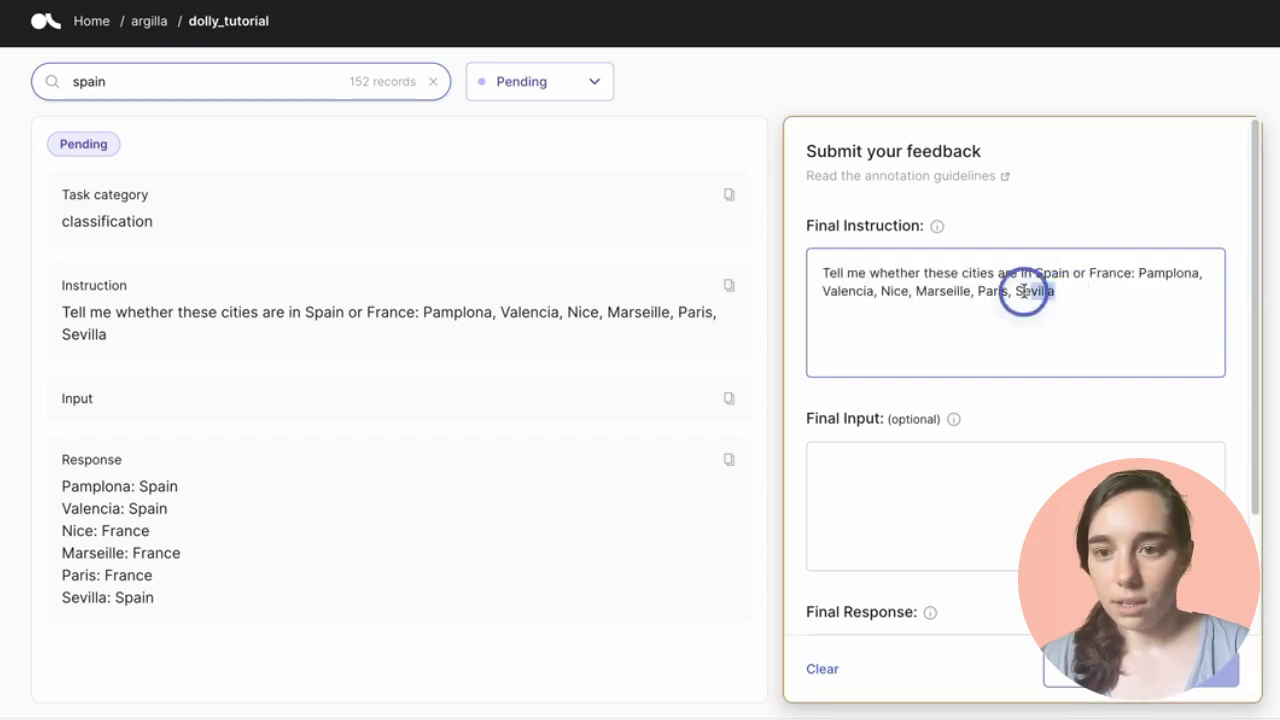
{"action": "left_click_drag", "start_coordinate": [1050, 292], "coordinate": [1136, 266]}
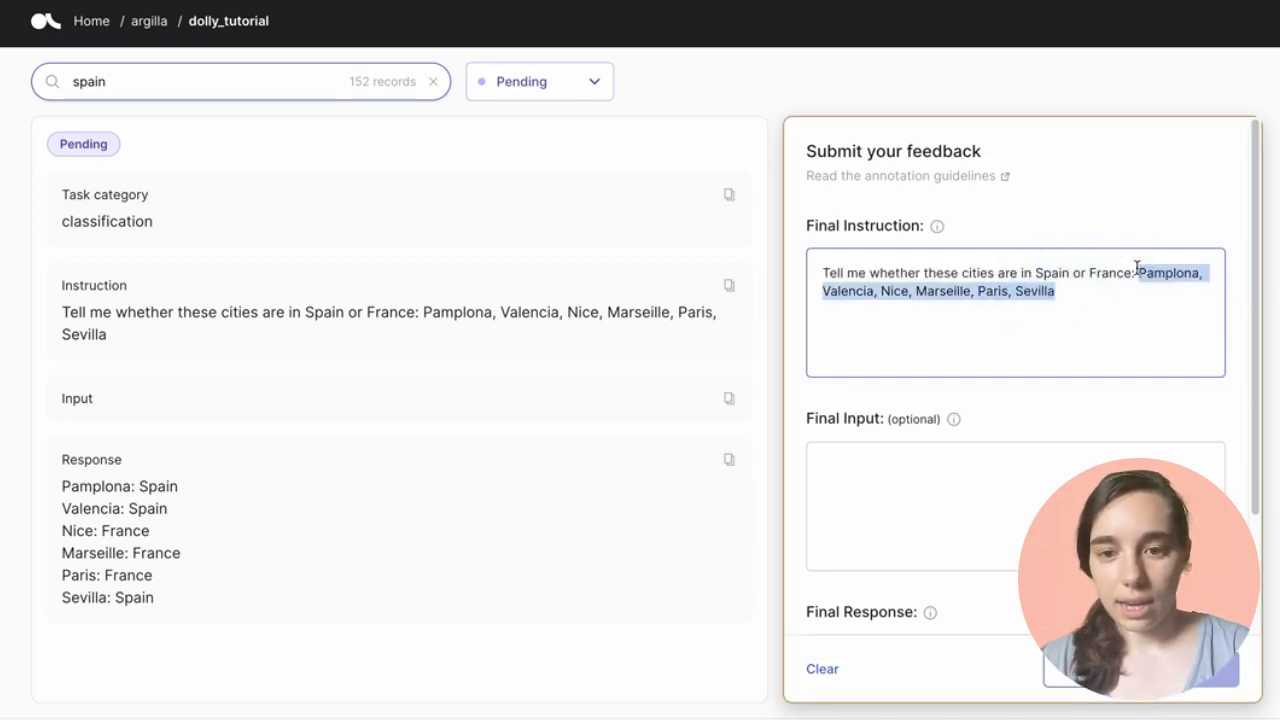
{"action": "key", "text": "BackSpace"}
{"action": "left_click", "coordinate": [867, 527]}
{"action": "key", "text": "ctrl+v"}
Step: Copy the Spain-or-France record's original response into the Final Response, and submit the record
{"action": "scroll", "coordinate": [921, 417], "scroll_direction": "down", "scroll_amount": 2}
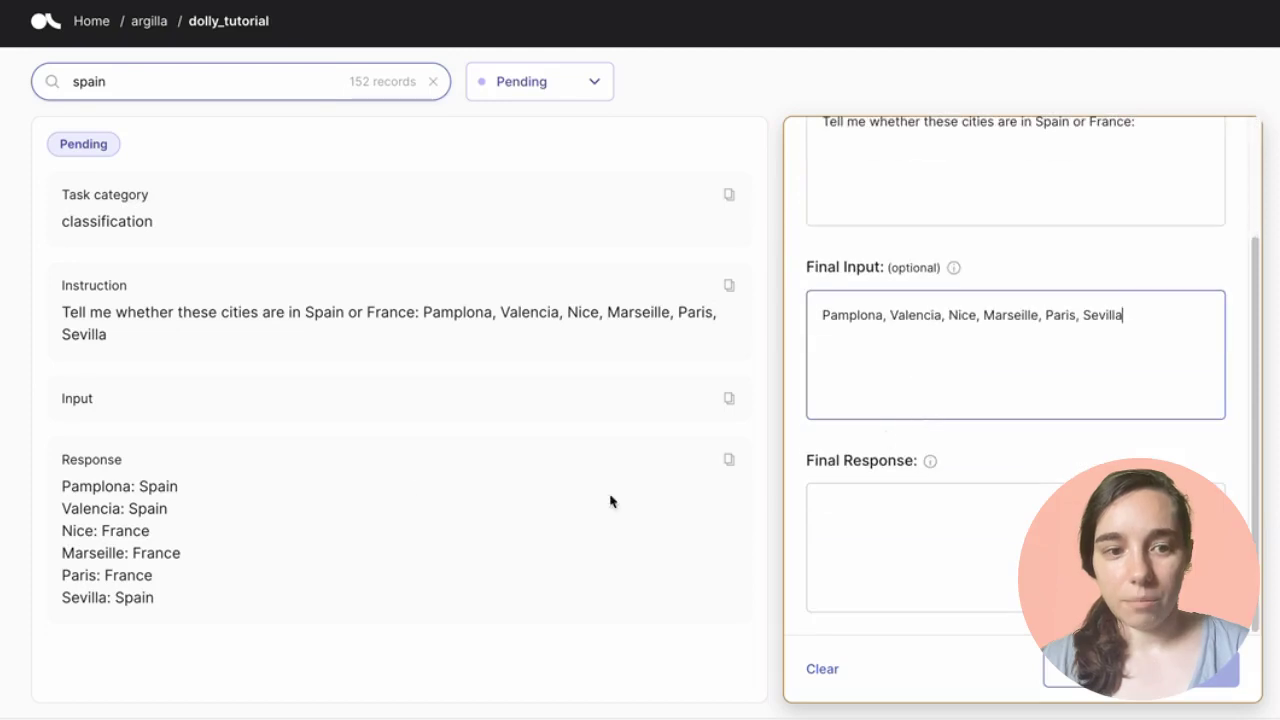
{"action": "left_click", "coordinate": [729, 459]}
{"action": "left_click", "coordinate": [908, 520]}
{"action": "key", "text": "ctrl+v"}
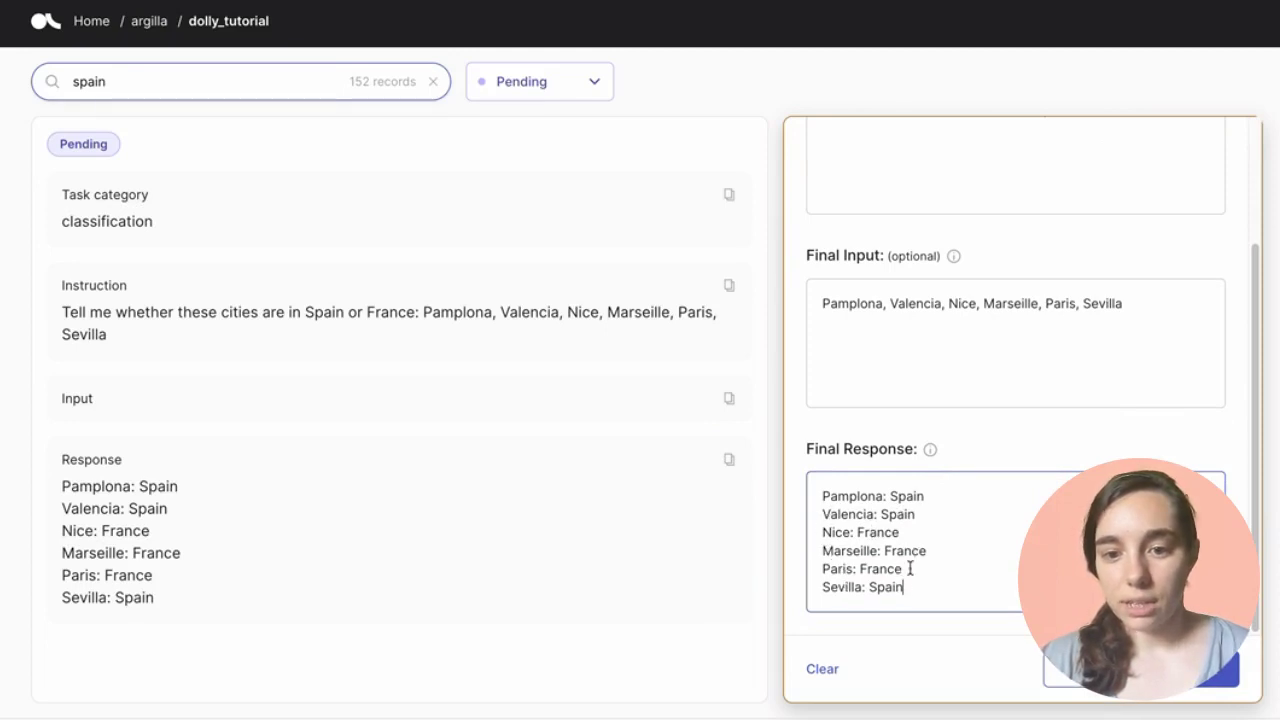
{"action": "left_click", "coordinate": [1213, 683]}
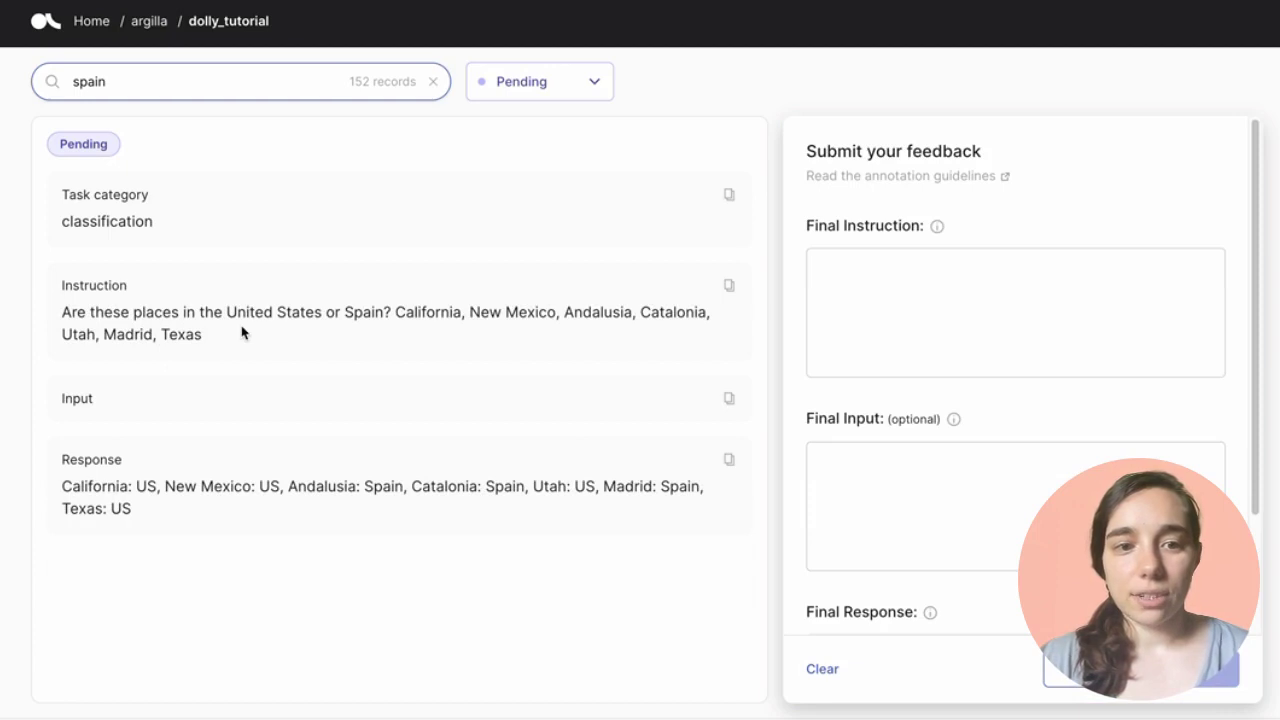
Step: Copy the United-States-or-Spain record's instruction into the Final Instruction, and move its list of places, California to Texas, into the Final Input
{"action": "left_click", "coordinate": [729, 286]}
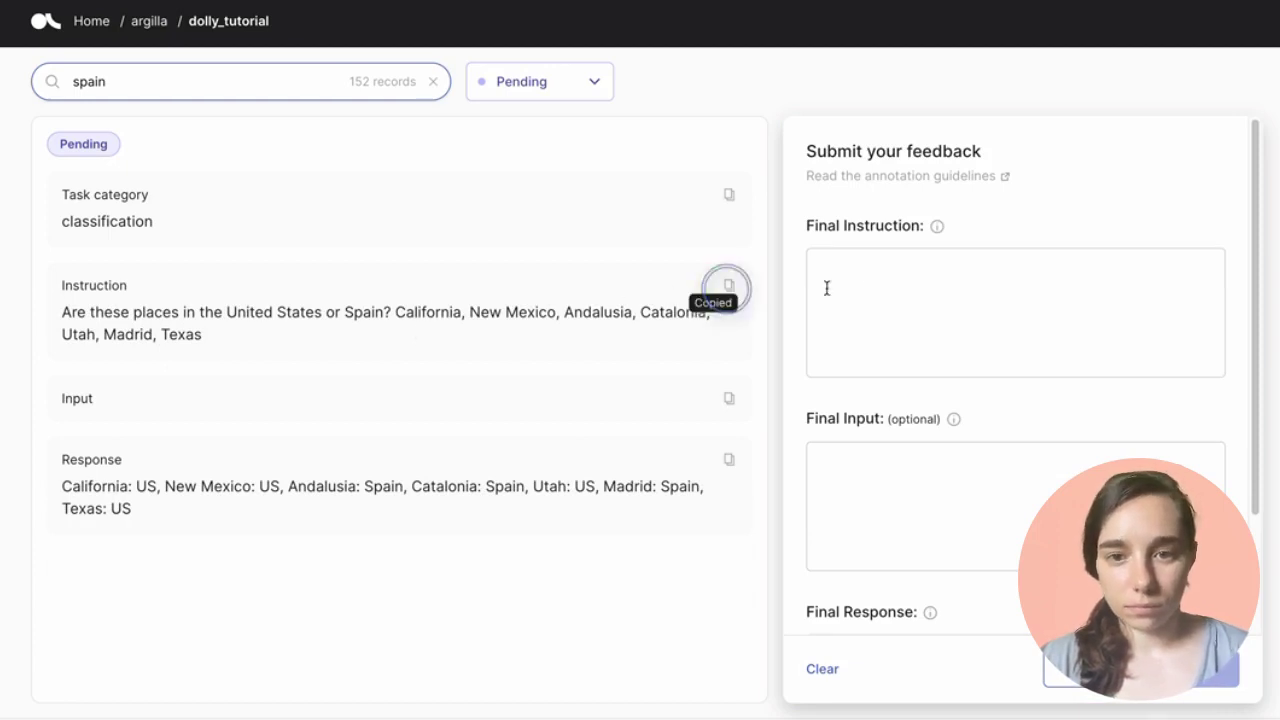
{"action": "left_click", "coordinate": [827, 288]}
{"action": "key", "text": "ctrl+v"}
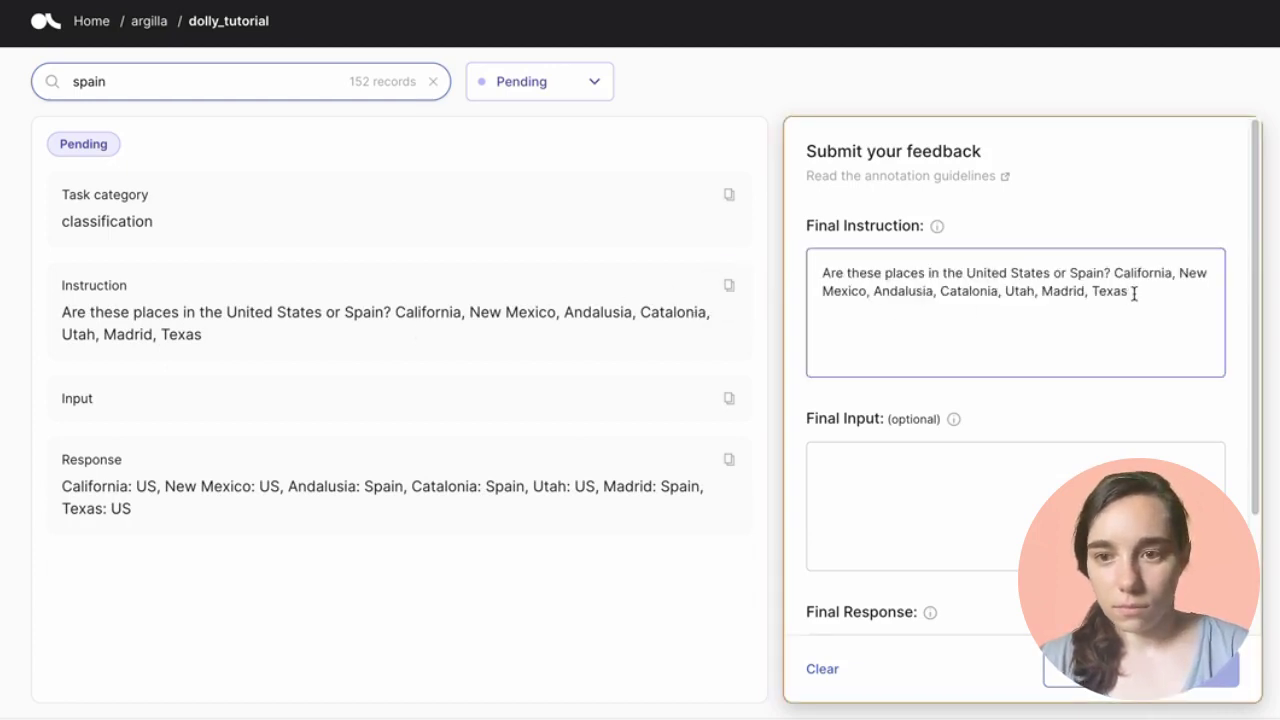
{"action": "left_click_drag", "start_coordinate": [1134, 293], "coordinate": [1116, 263]}
{"action": "key", "text": "BackSpace"}
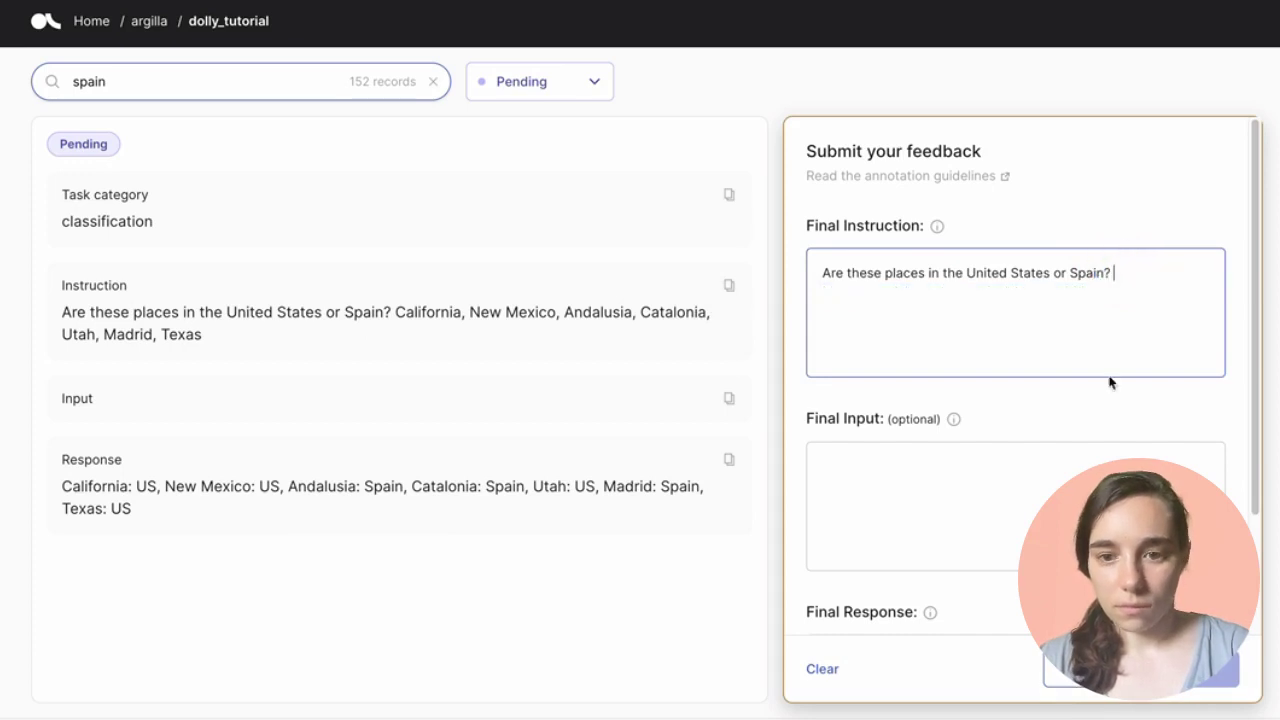
{"action": "left_click", "coordinate": [937, 480]}
{"action": "key", "text": "ctrl+v"}
Step: Copy the United-States-or-Spain record's original response into the Final Response, and submit the record
{"action": "left_click", "coordinate": [729, 459]}
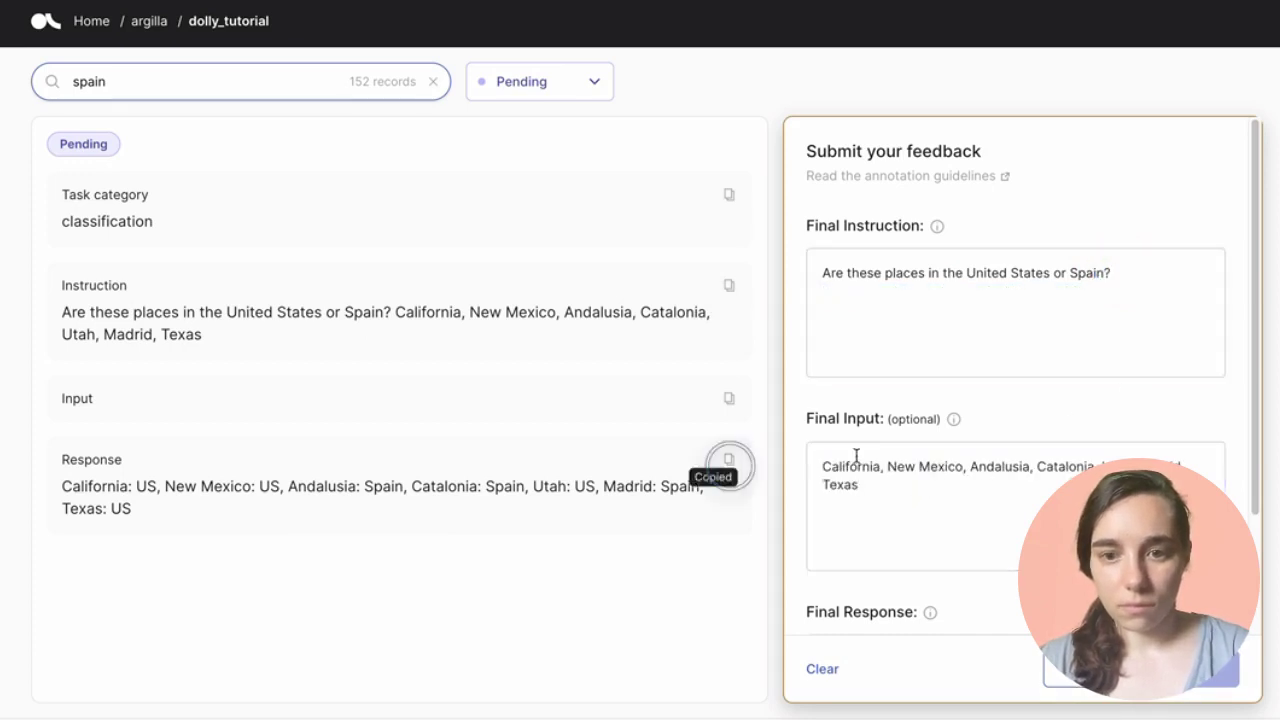
{"action": "scroll", "coordinate": [900, 480], "scroll_direction": "down", "scroll_amount": 2}
{"action": "left_click", "coordinate": [908, 527]}
{"action": "key", "text": "ctrl+v"}
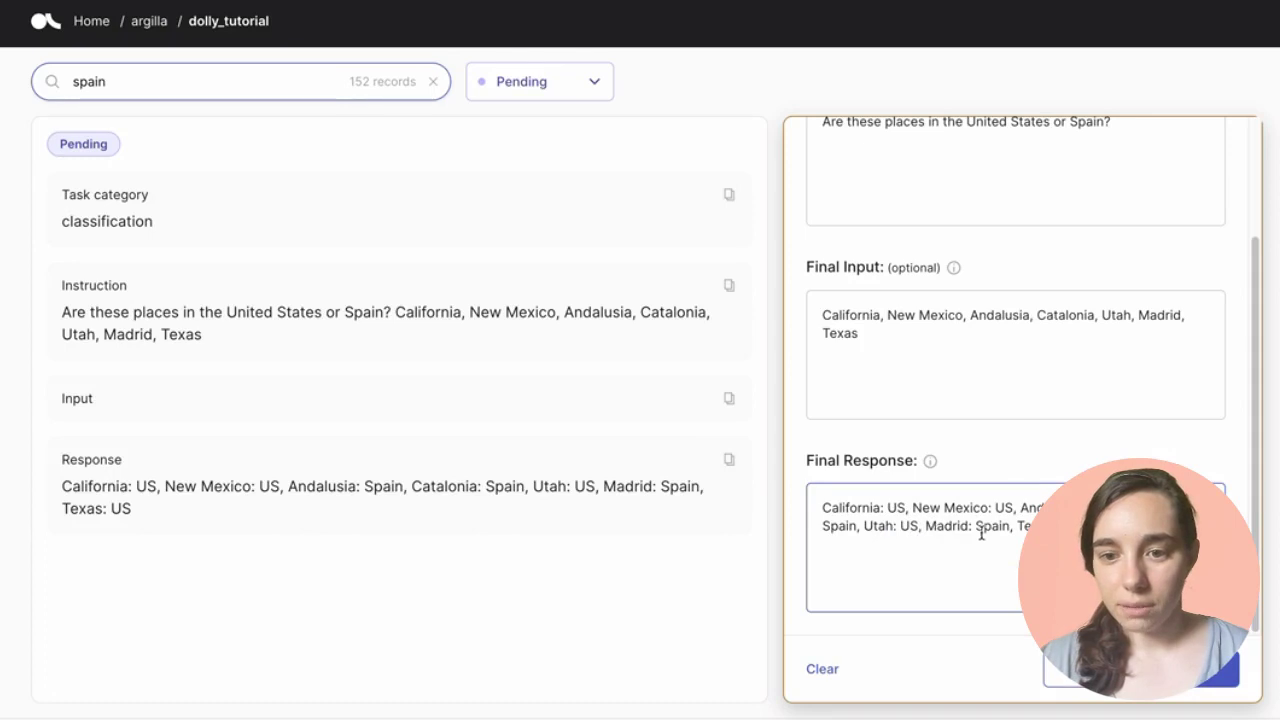
{"action": "left_click", "coordinate": [1216, 684]}
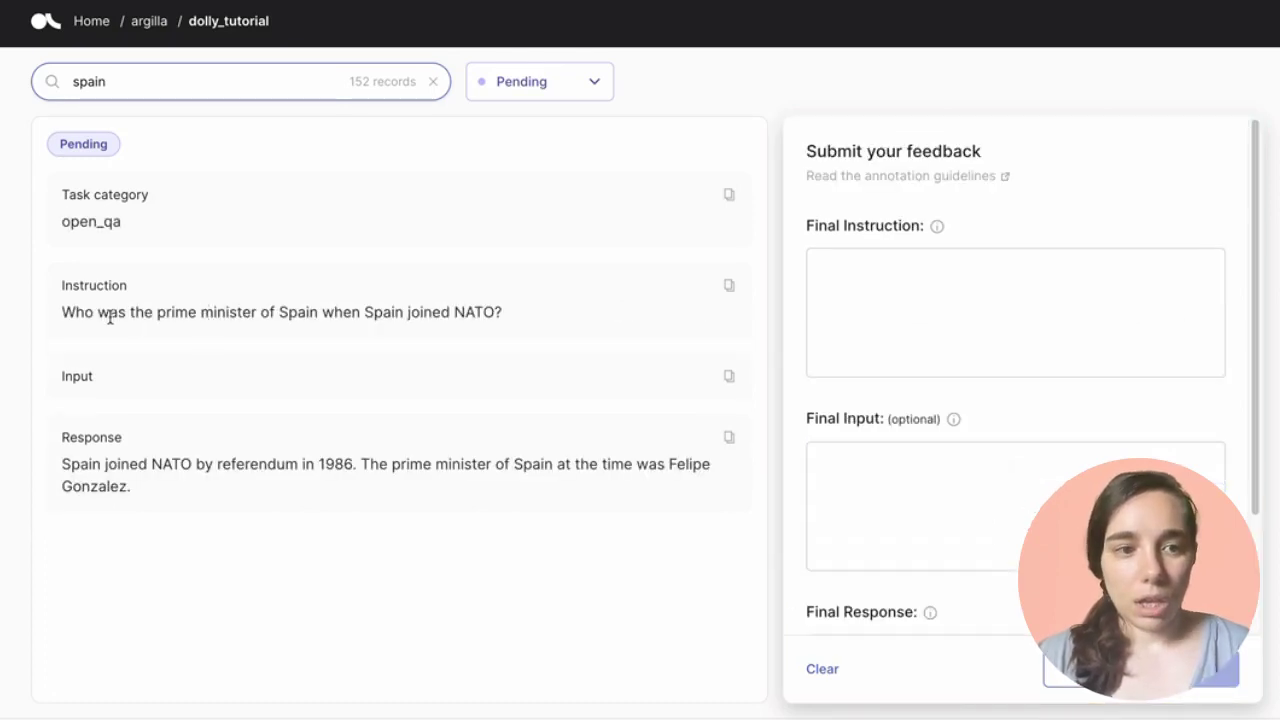
Step: Copy the original instruction of the open_qa record about Spain joining NATO unchanged into the Final Instruction
{"action": "left_click", "coordinate": [729, 286]}
{"action": "left_click", "coordinate": [891, 305]}
{"action": "key", "text": "ctrl+v"}
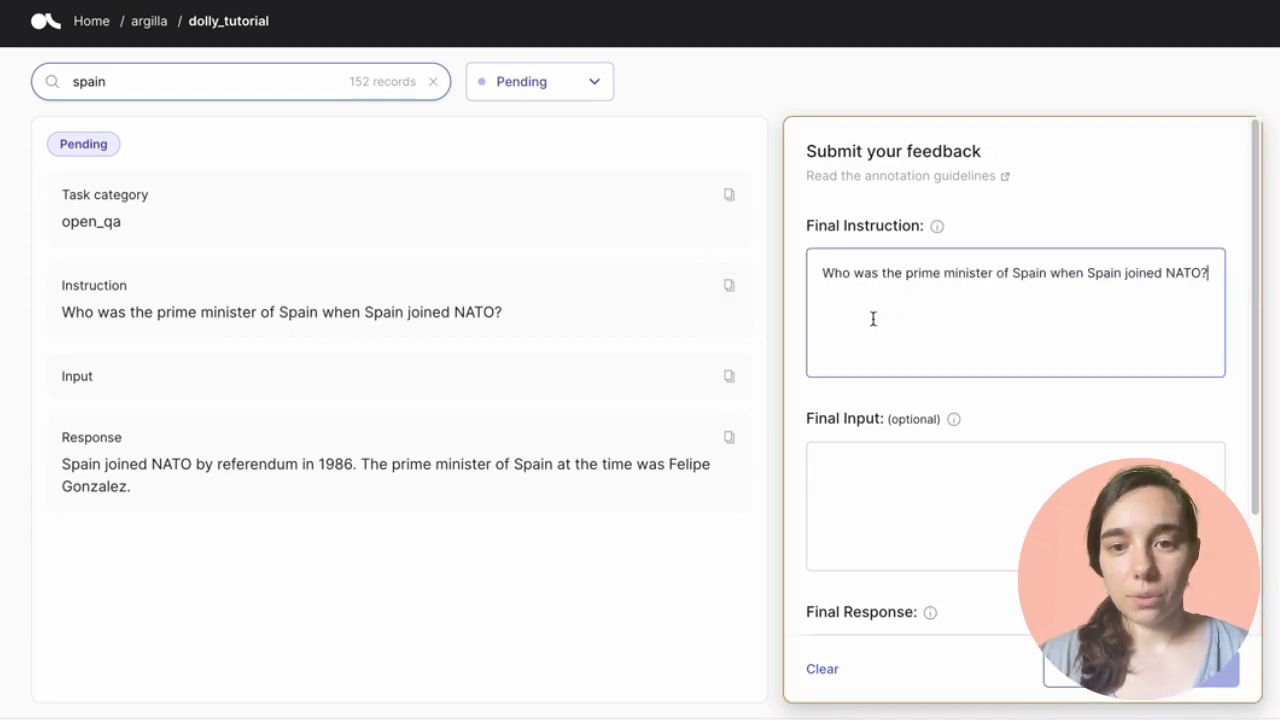
Step: Leave the NATO record's Final Input blank, copy its original response into the Final Response, and submit the record
{"action": "left_click", "coordinate": [729, 440]}
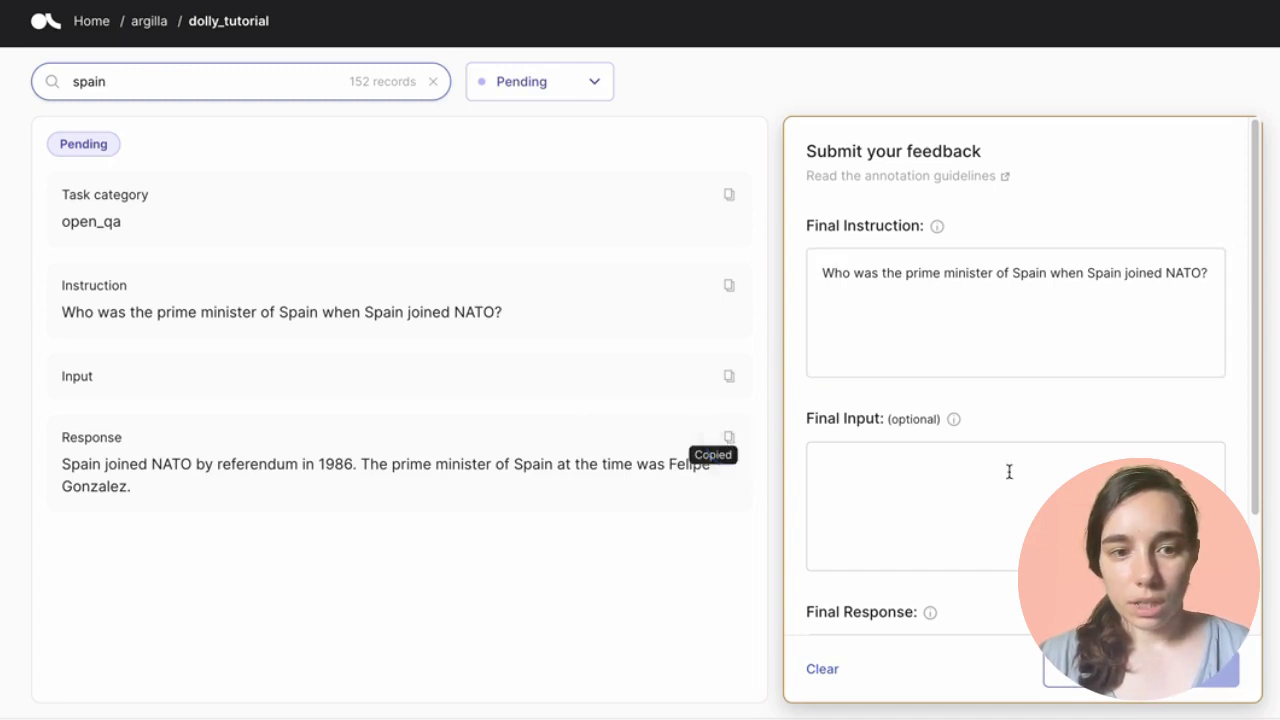
{"action": "scroll", "coordinate": [1009, 471], "scroll_direction": "down", "scroll_amount": 3}
{"action": "left_click", "coordinate": [883, 514]}
{"action": "key", "text": "ctrl+v"}
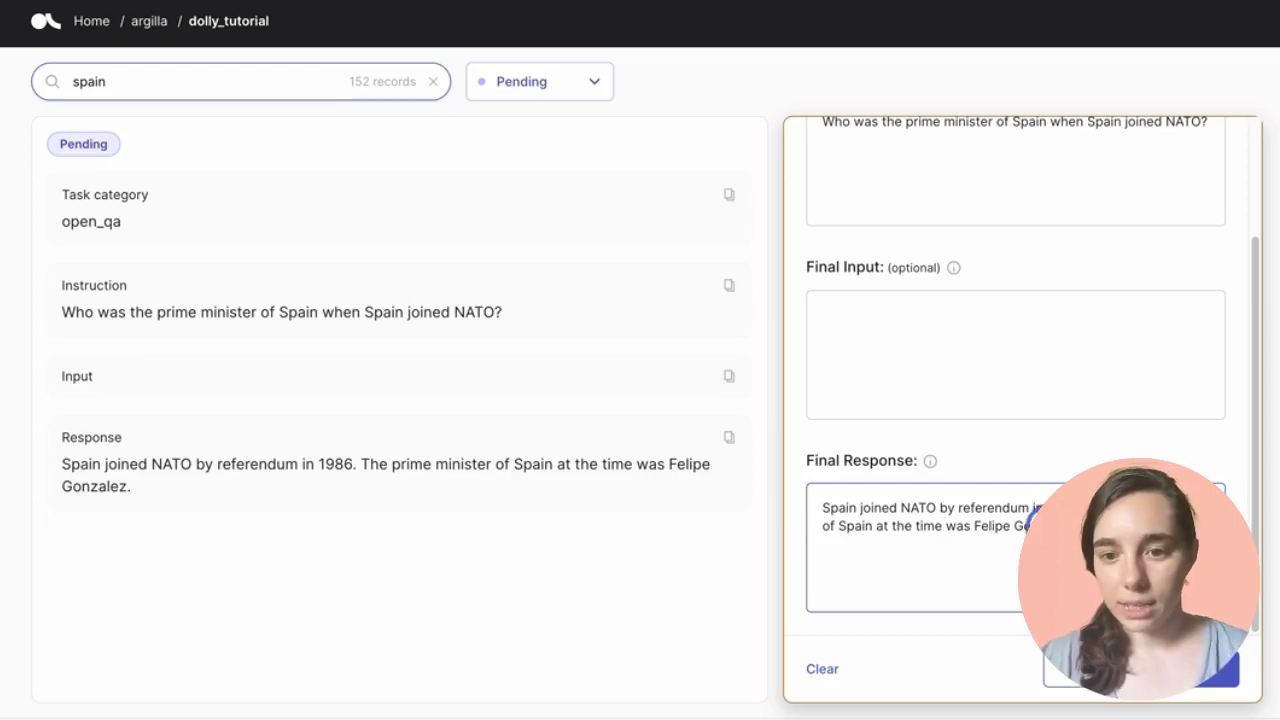
{"action": "left_click", "coordinate": [1219, 676]}
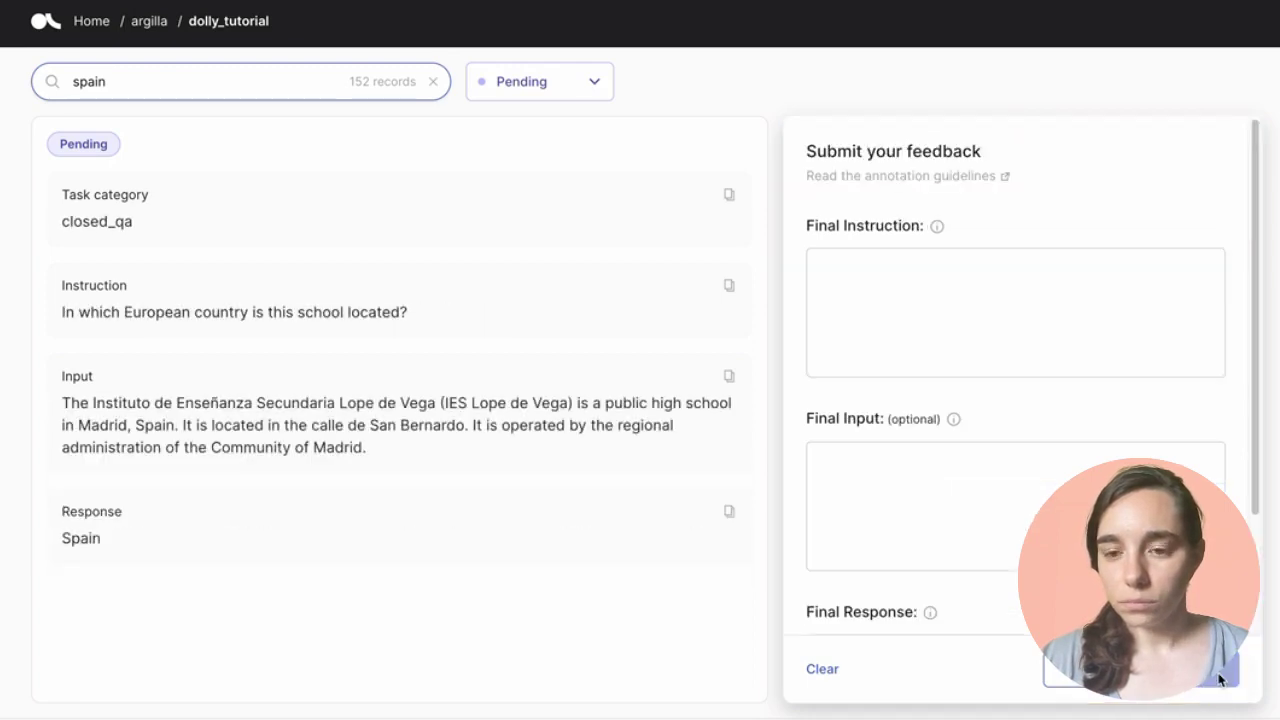
Step: Check the dataset's annotation progress, and switch back to the curate_dolly.ipynb notebook in Colab
{"action": "left_click", "coordinate": [1278, 81]}
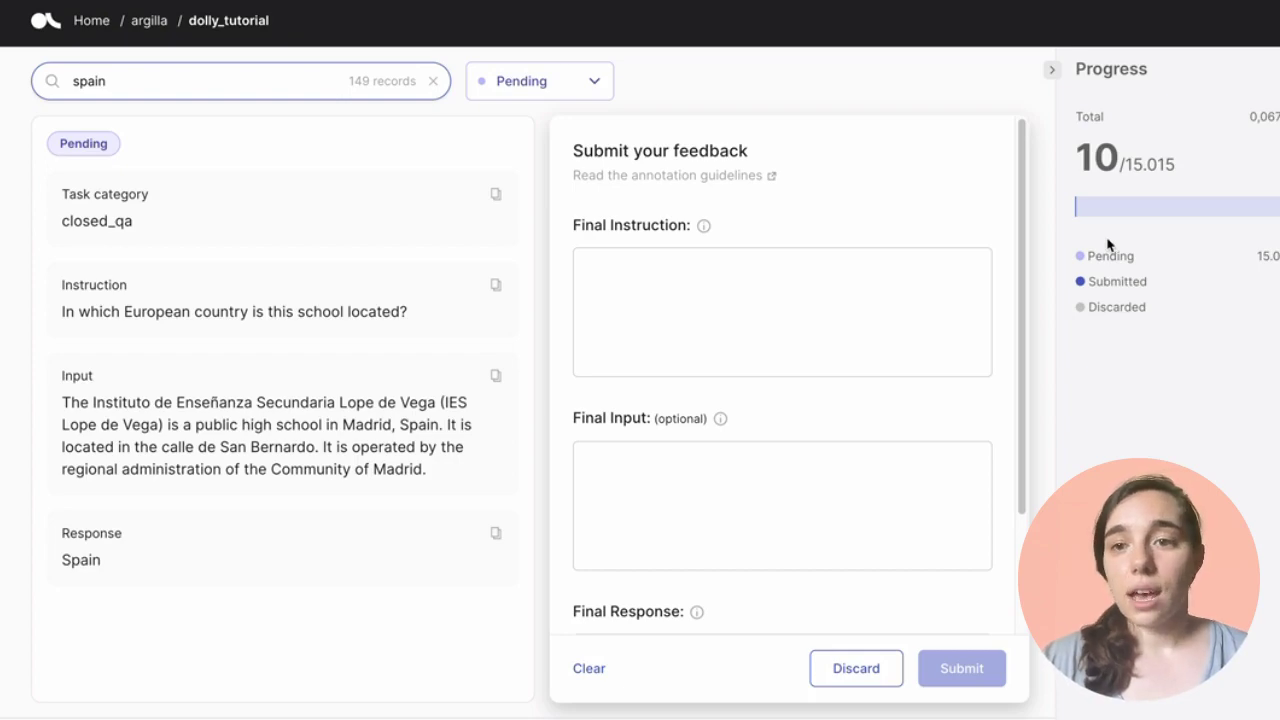
{"action": "left_click", "coordinate": [1053, 74]}
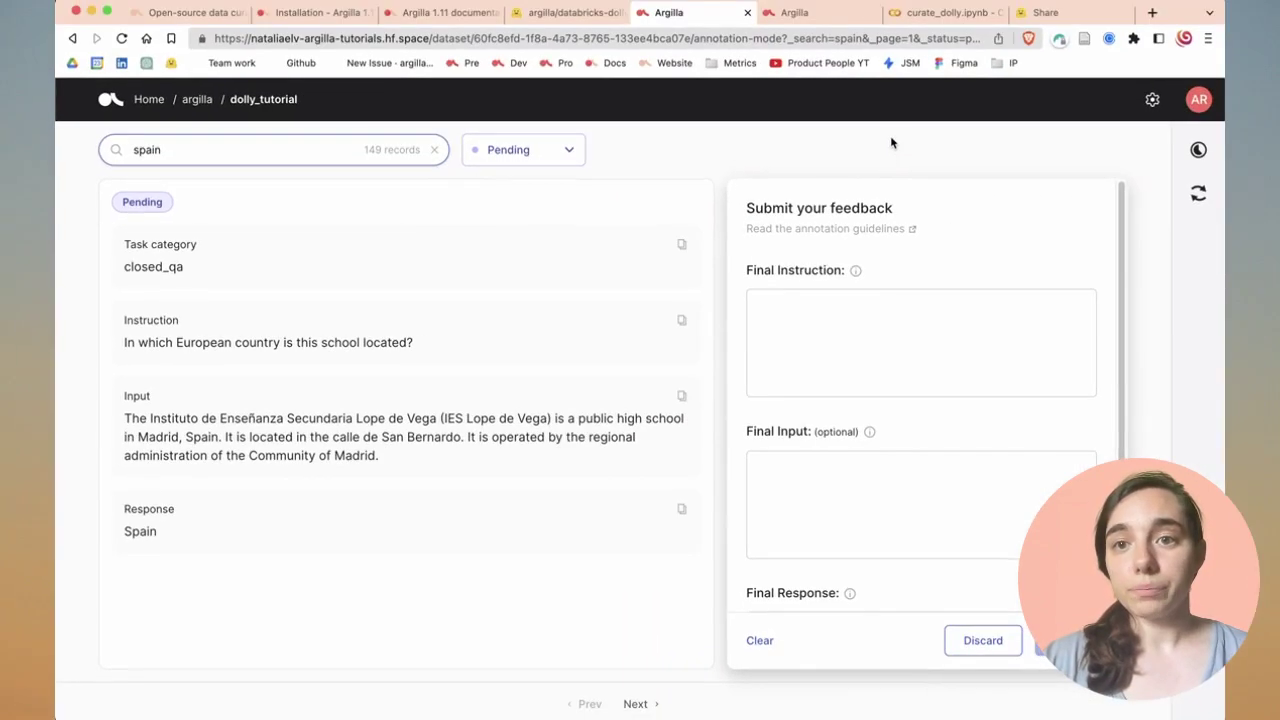
{"action": "left_click", "coordinate": [944, 18]}
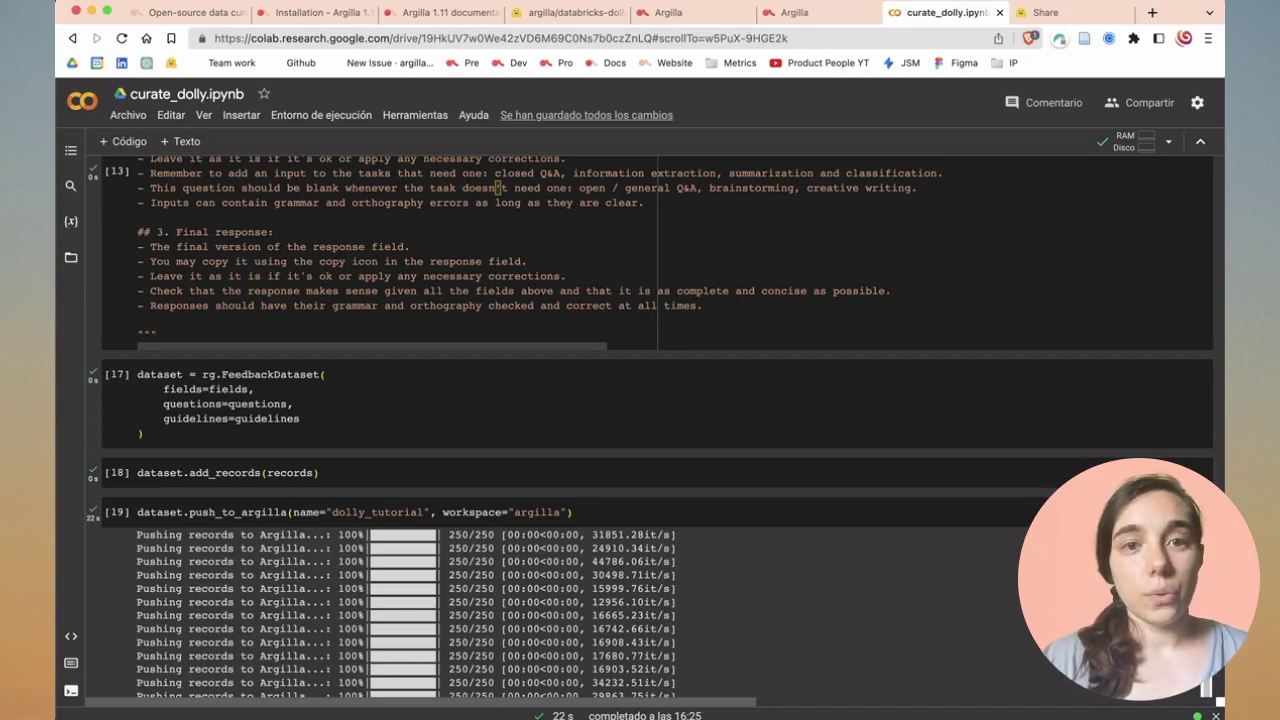
Step: Run !huggingface-cli login in a new code cell below the push_to_argilla output
{"action": "type", "text": "!hu"}
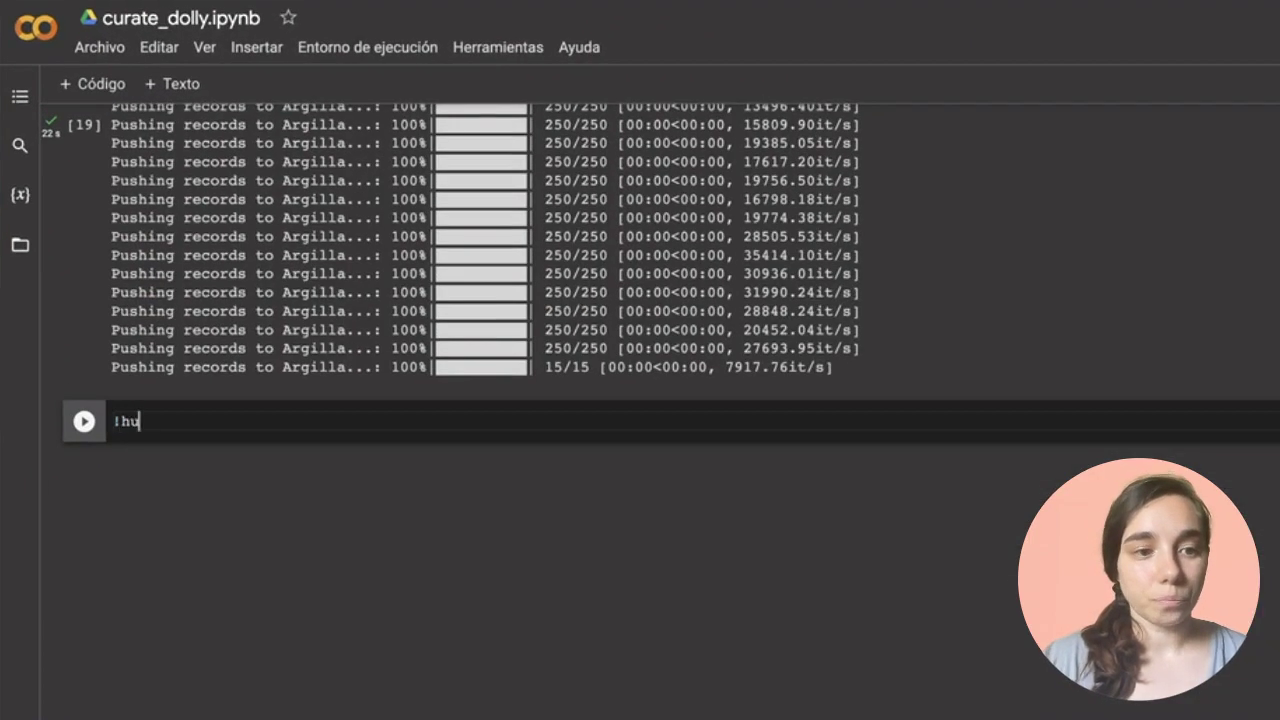
{"action": "type", "text": "ggingface-cli login"}
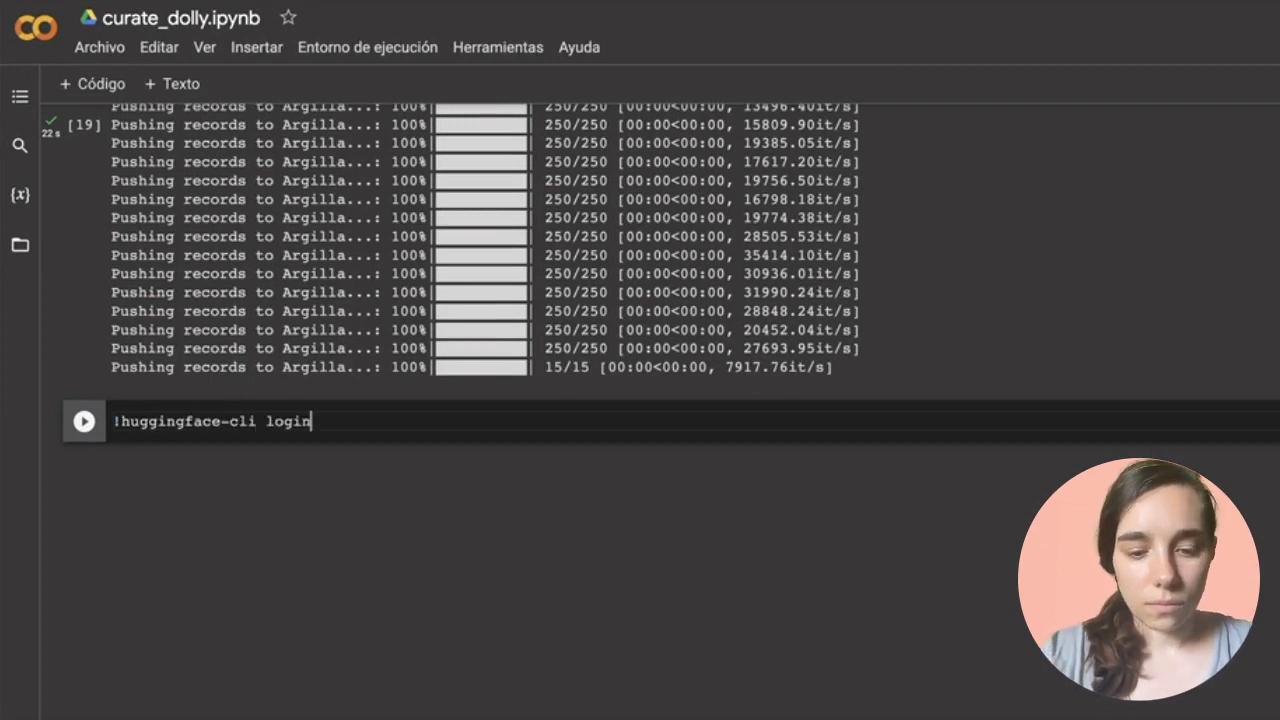
{"action": "key", "text": "shift+Return"}
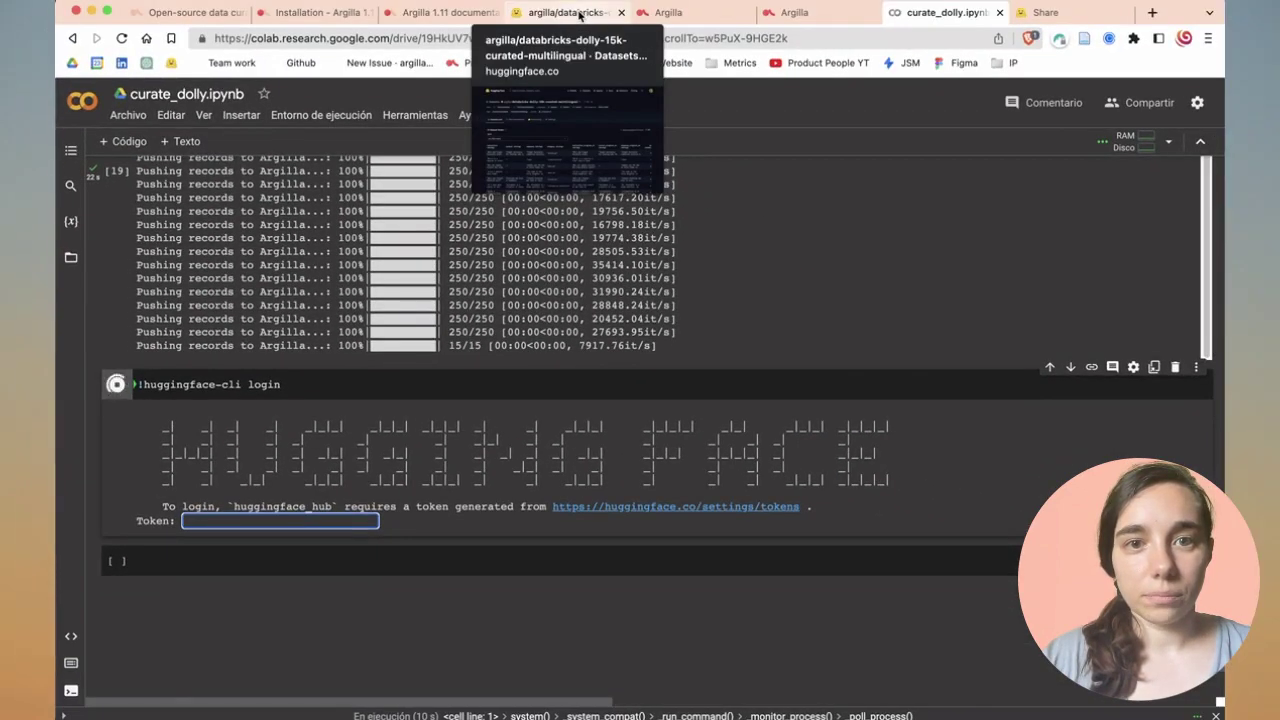
Step: Switch to the Hugging Face site, open the account's access token settings, and copy the existing write token
{"action": "left_click", "coordinate": [583, 10]}
{"action": "left_click", "coordinate": [1110, 104]}
{"action": "left_click", "coordinate": [985, 374]}
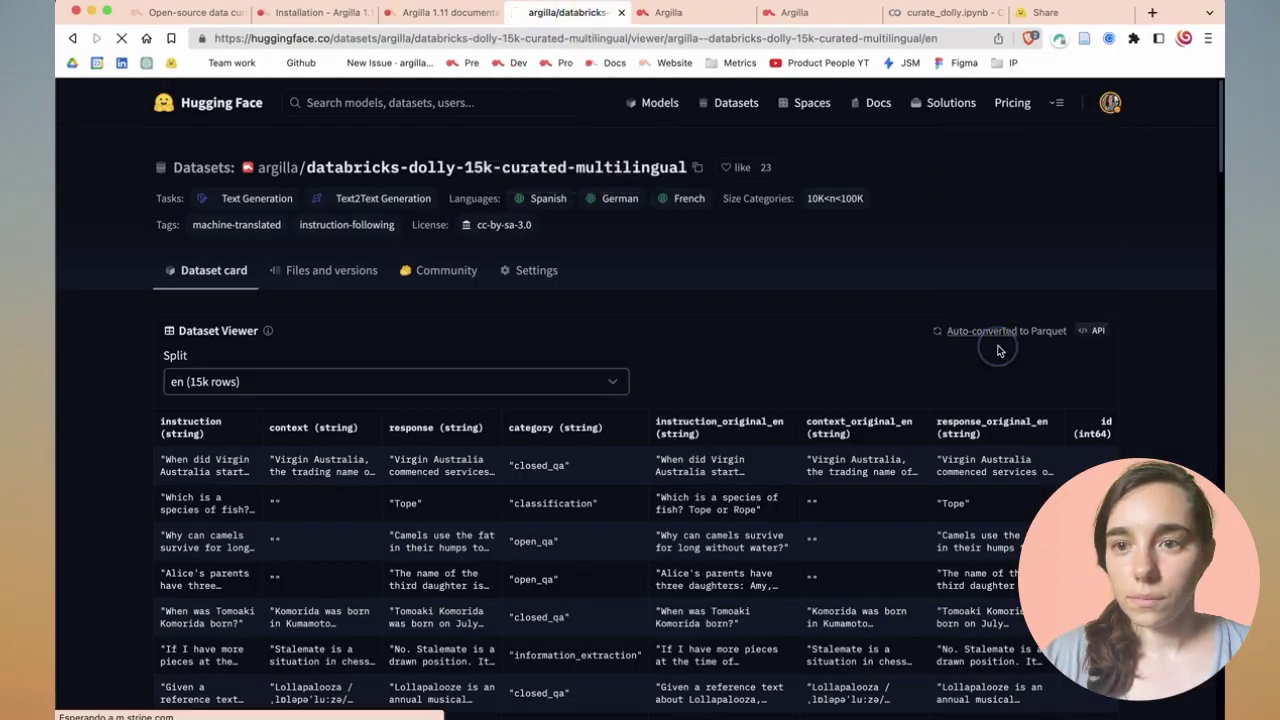
{"action": "left_click", "coordinate": [240, 404]}
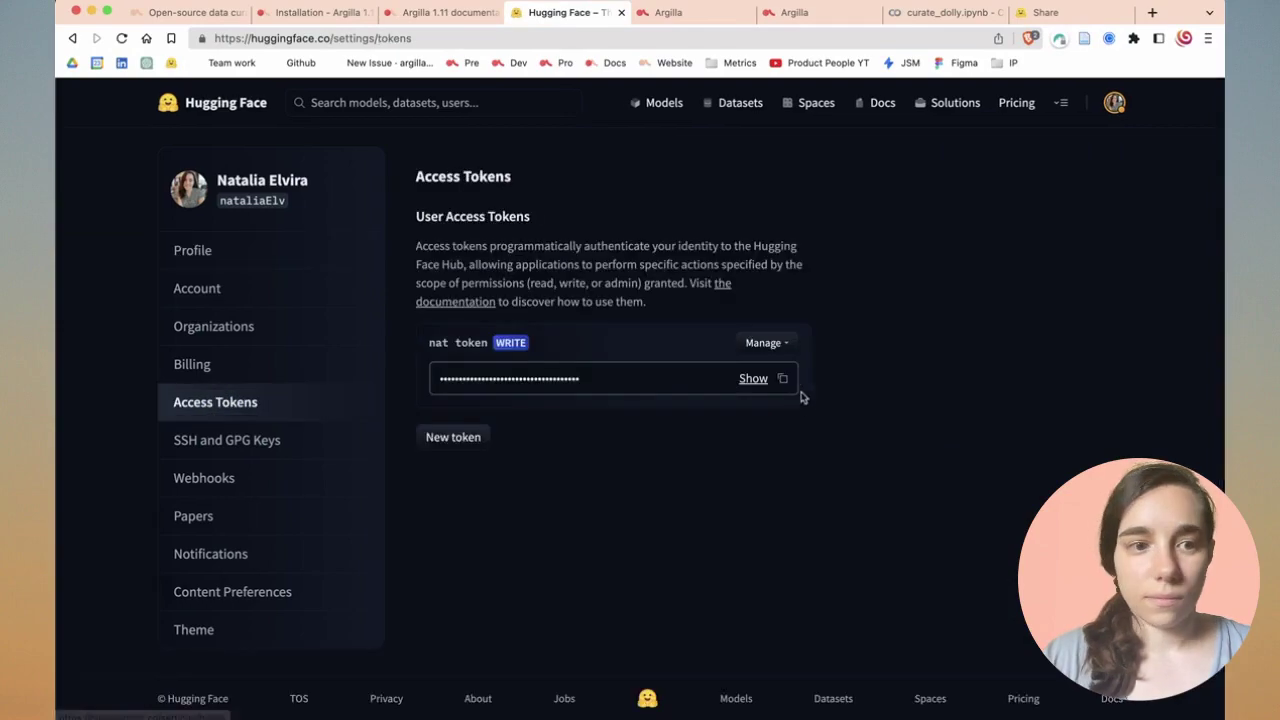
{"action": "left_click", "coordinate": [784, 382]}
Step: Back in the Colab notebook, submit the copied Hugging Face access token at the login prompt and answer Y to adding it as git credential
{"action": "left_click", "coordinate": [948, 12]}
{"action": "key", "text": "super+v"}
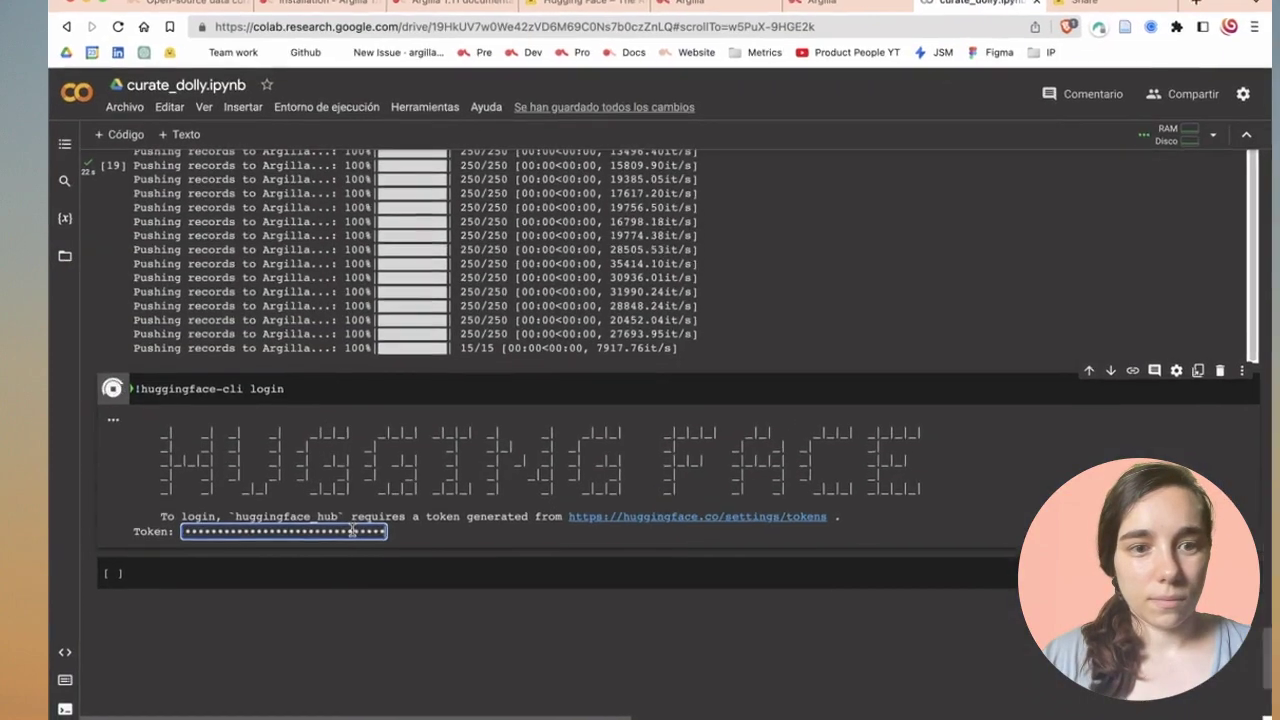
{"action": "key", "text": "Return"}
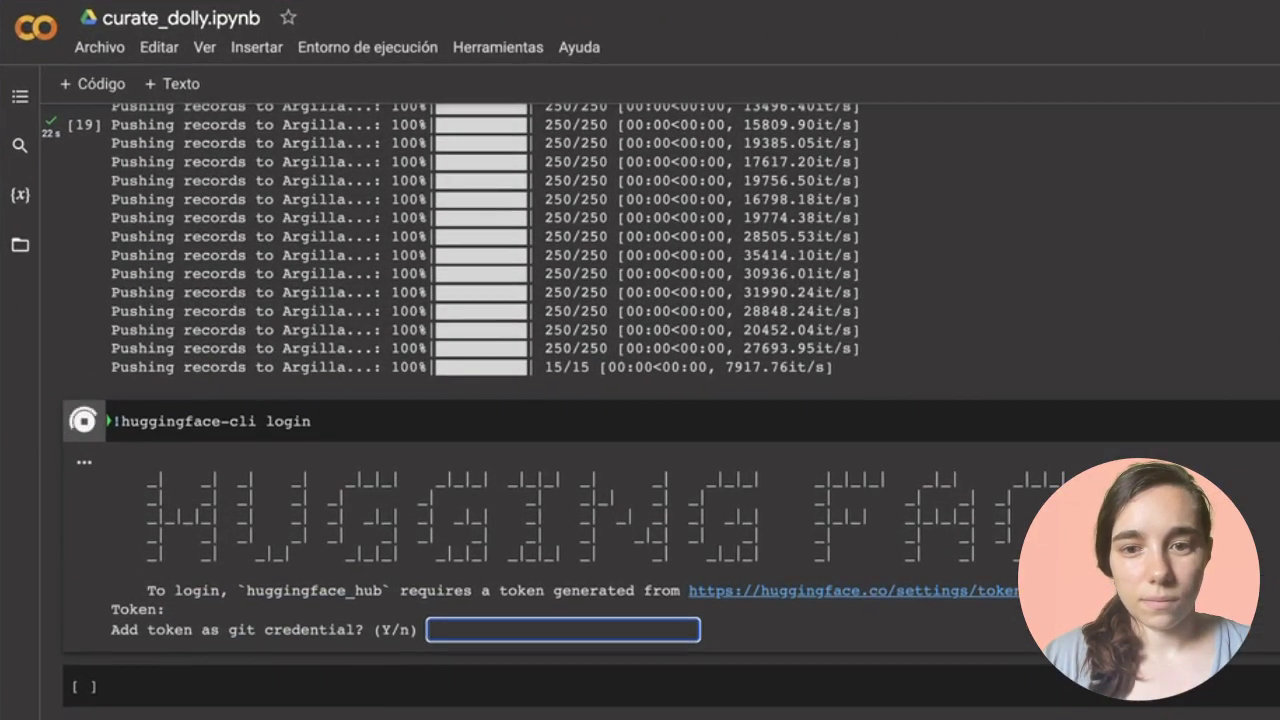
{"action": "type", "text": "Y"}
{"action": "key", "text": "Return"}
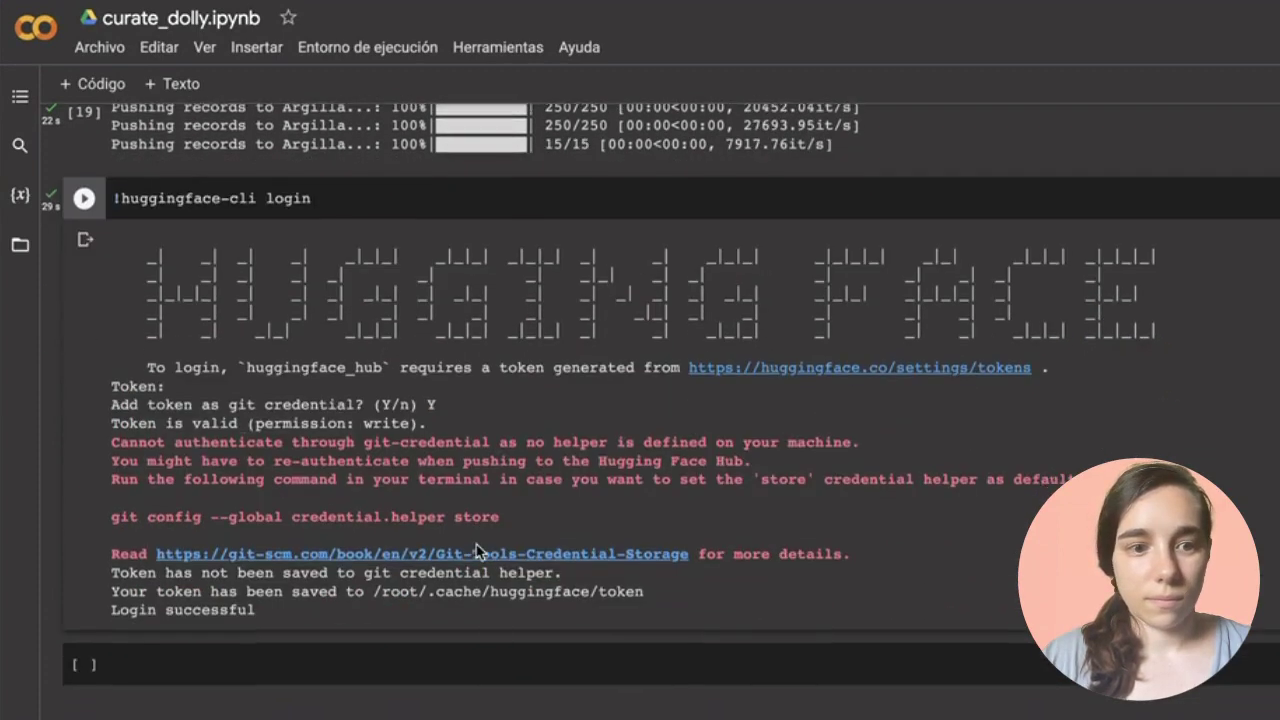